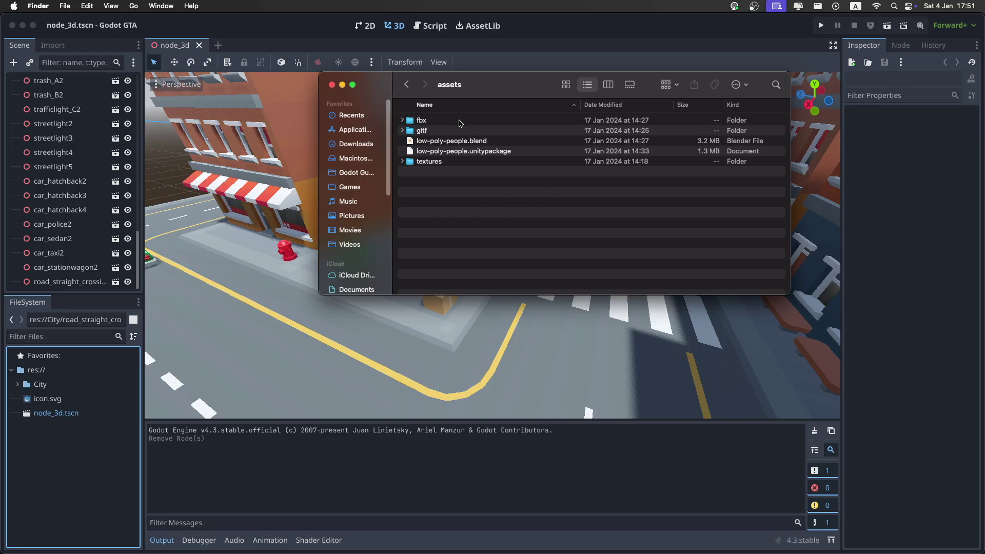
Import the fbx and textures folders from the Finder assets folder into the Godot project's root folder.
click(455, 121)
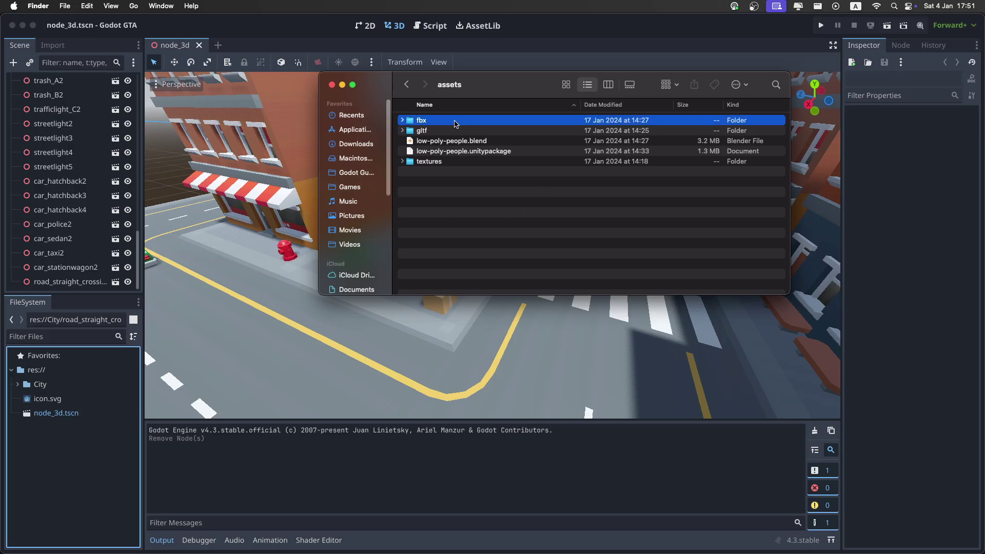
super+click(440, 163)
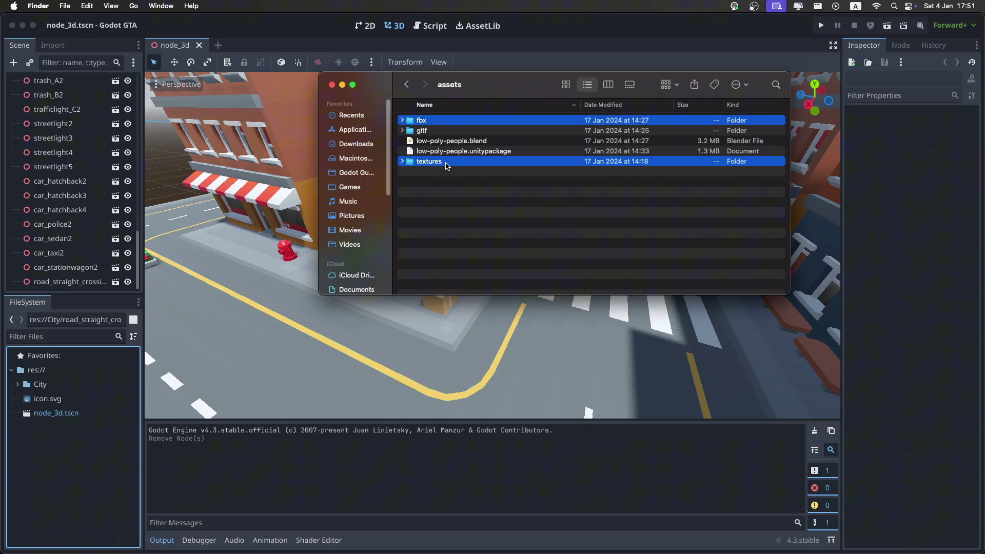
drag(93, 441, 56, 405)
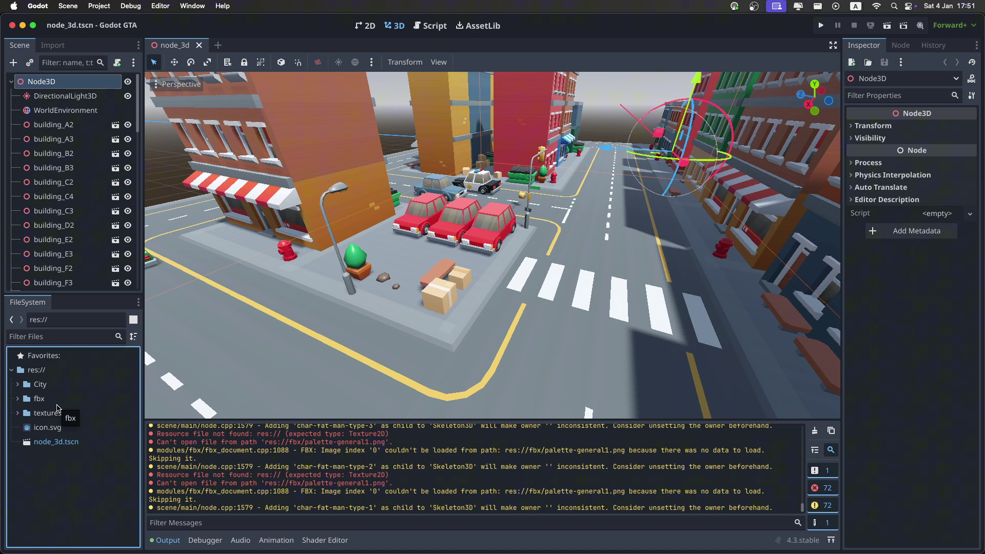
Rename the imported fbx and textures folders to Characters and Textures, and create an Animations folder in the project root.
right_click(58, 403)
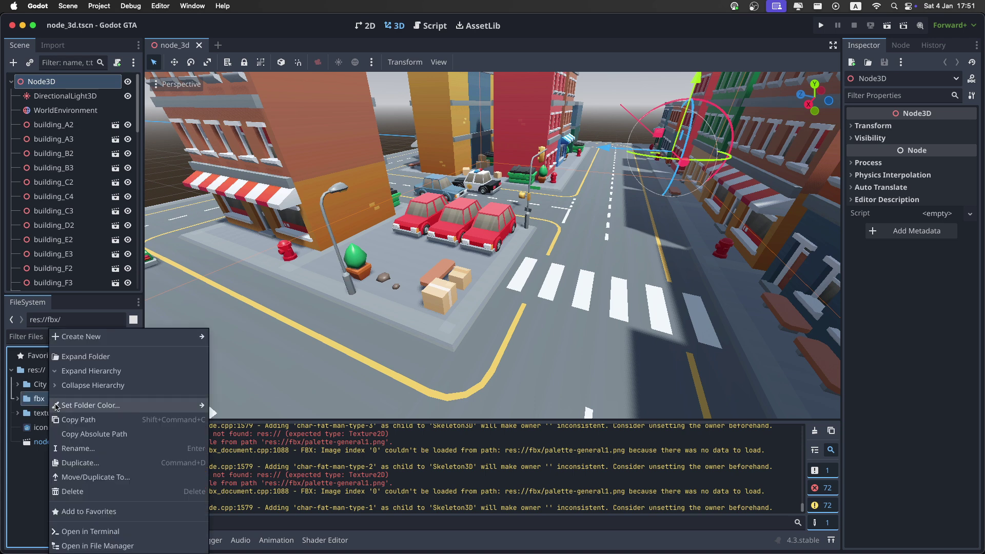
click(77, 451)
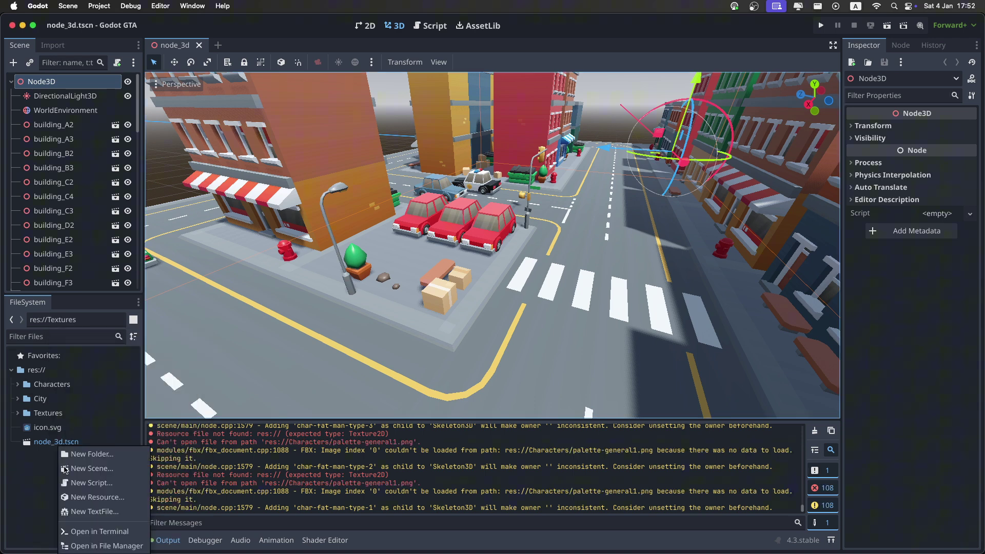
click(96, 454)
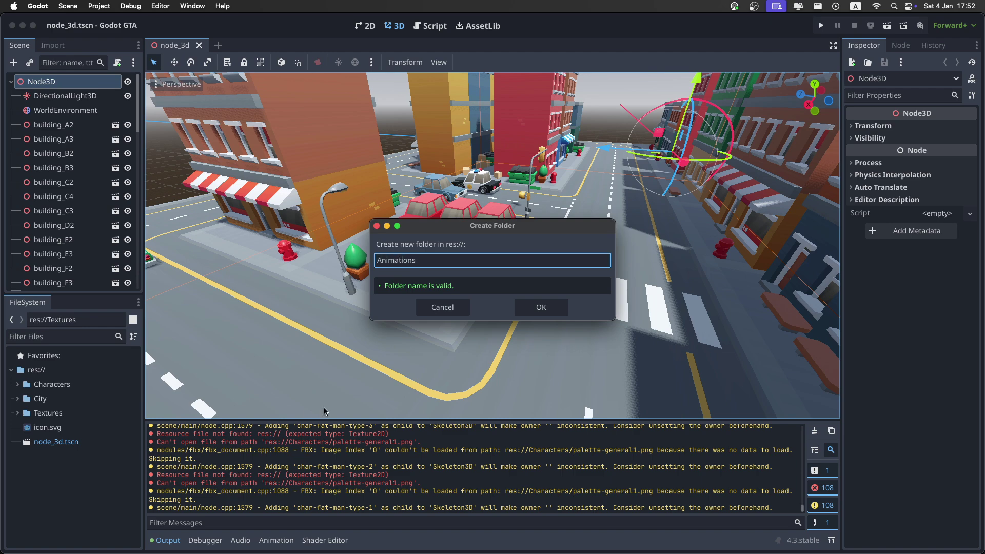
key(Return)
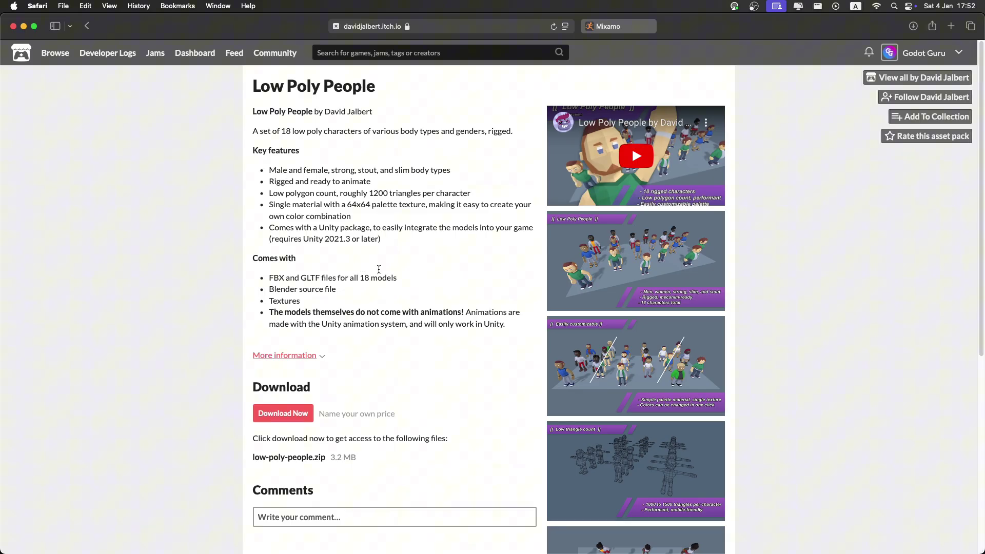
Switch to the Mixamo site in Safari and look at its animation library.
click(613, 26)
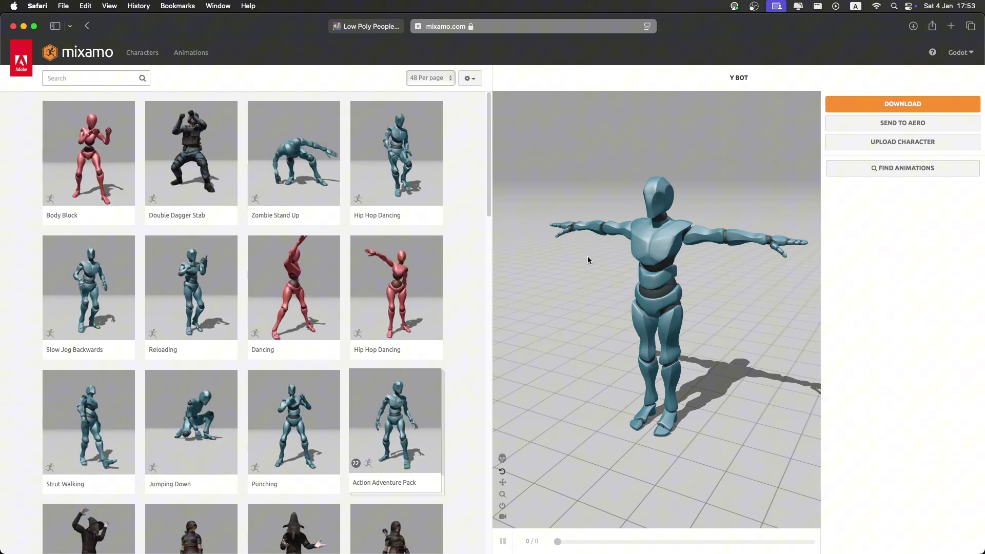
click(72, 80)
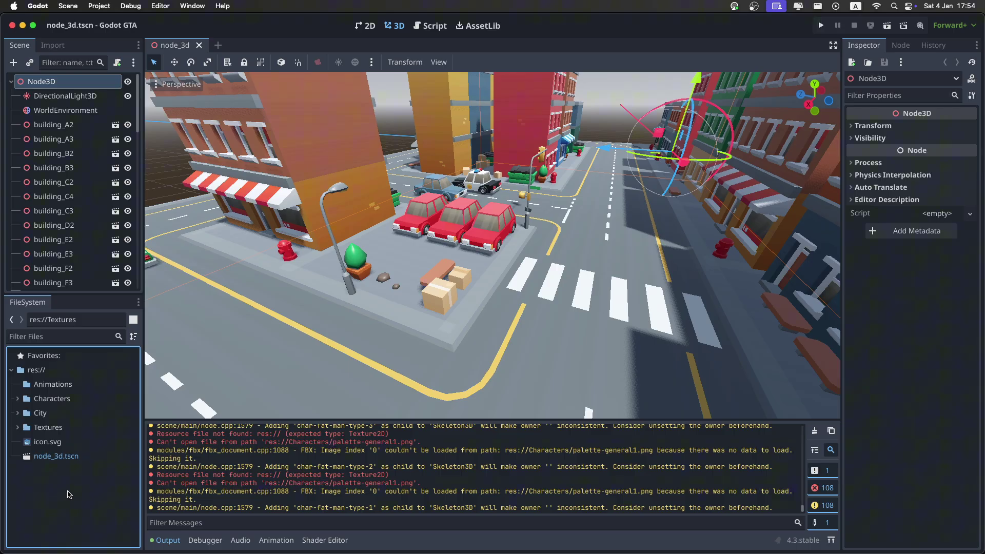
Look through the normal and strong models in the Characters folder and preview normal-man-a.fbx in its advanced import settings.
click(18, 399)
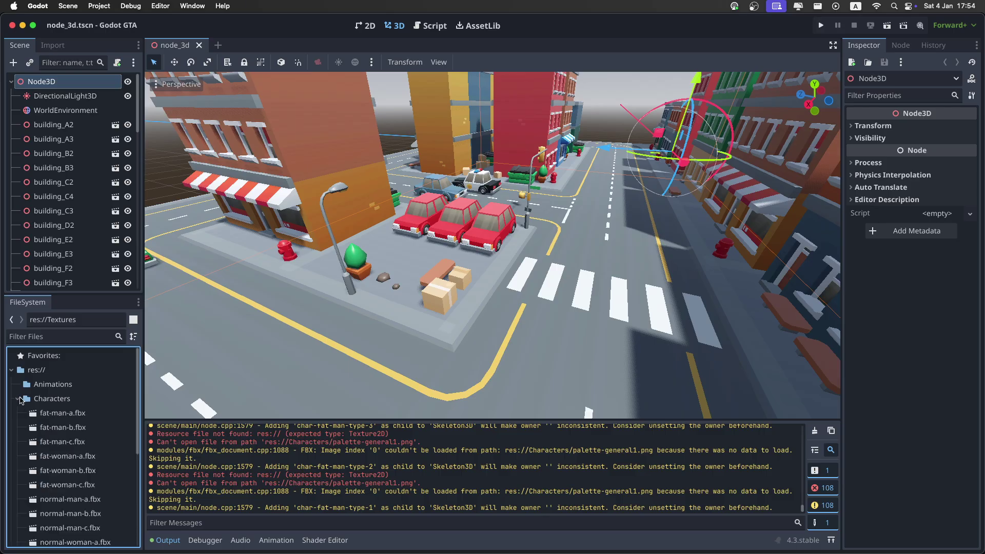
scroll(50, 404, down, 2)
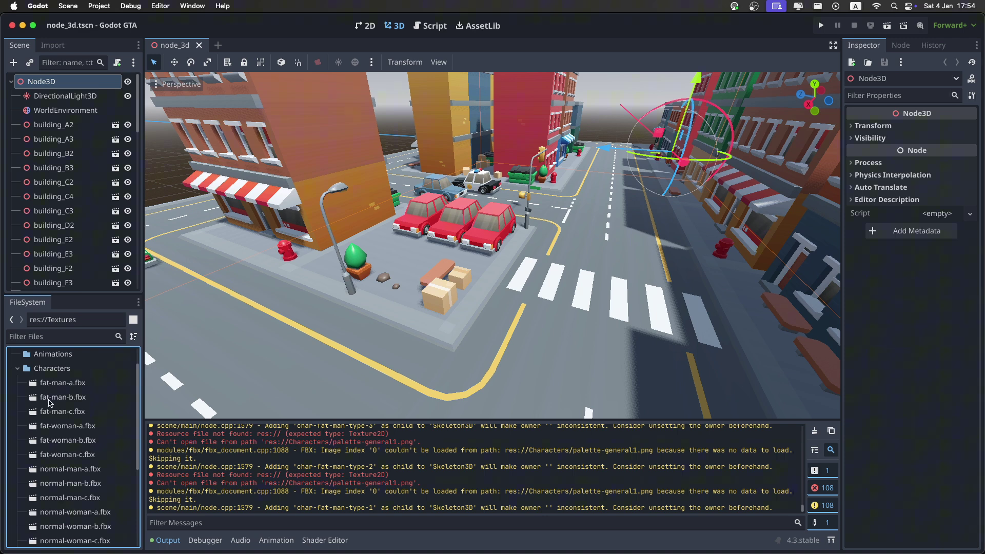
click(56, 469)
scroll(55, 478, down, 2)
shift+click(57, 506)
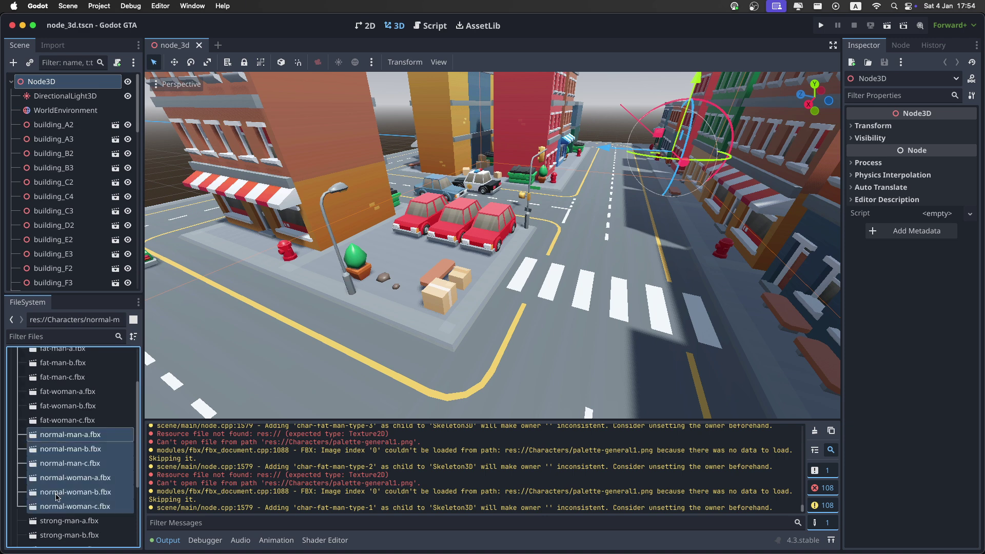
scroll(67, 446, down, 5)
click(67, 437)
shift+click(67, 510)
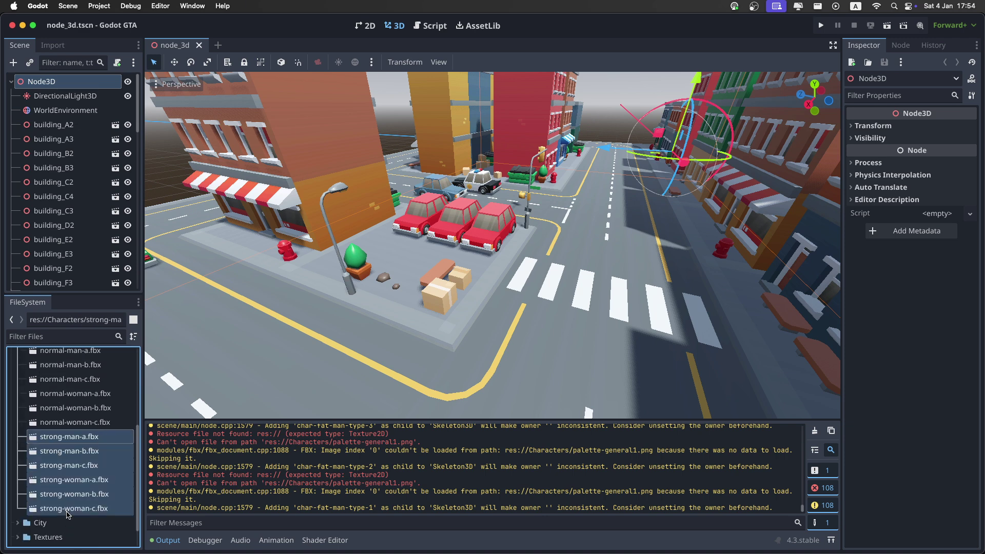
click(72, 437)
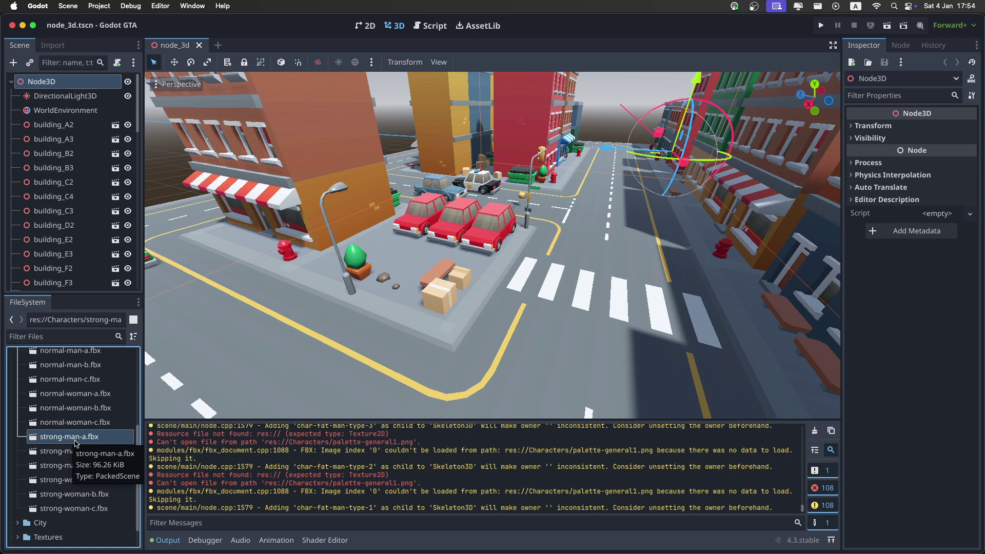
scroll(75, 443, up, 3)
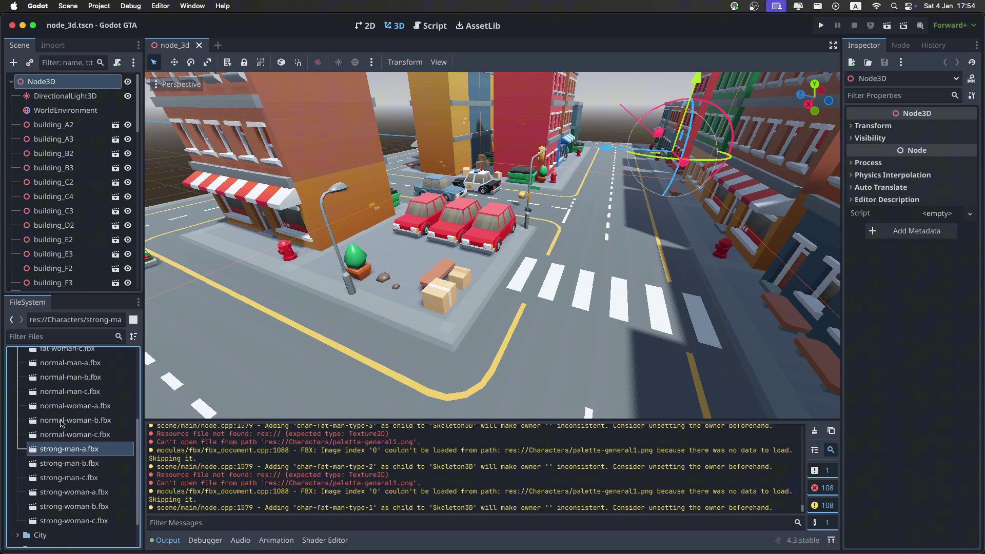
double_click(67, 392)
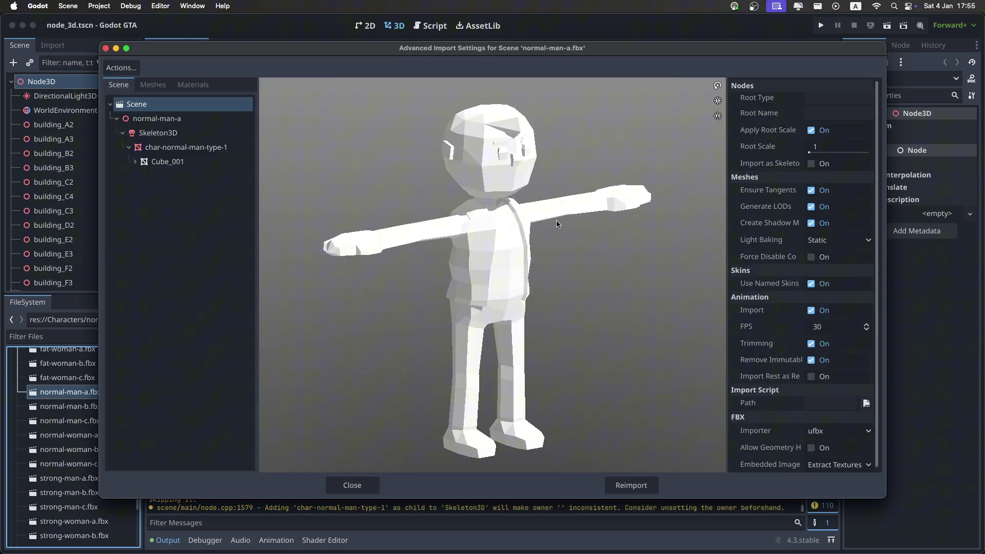
Switch to Mixamo in Safari, upload normal-man-a.fbx from the Finder fbx folder and accept it as the new character.
key(super+Tab)
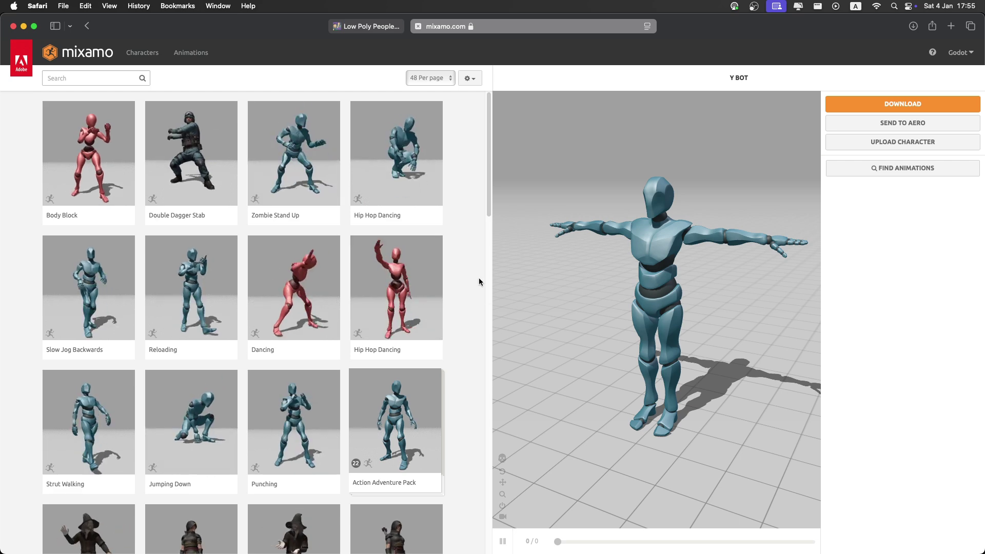
click(886, 146)
key(super+Tab)
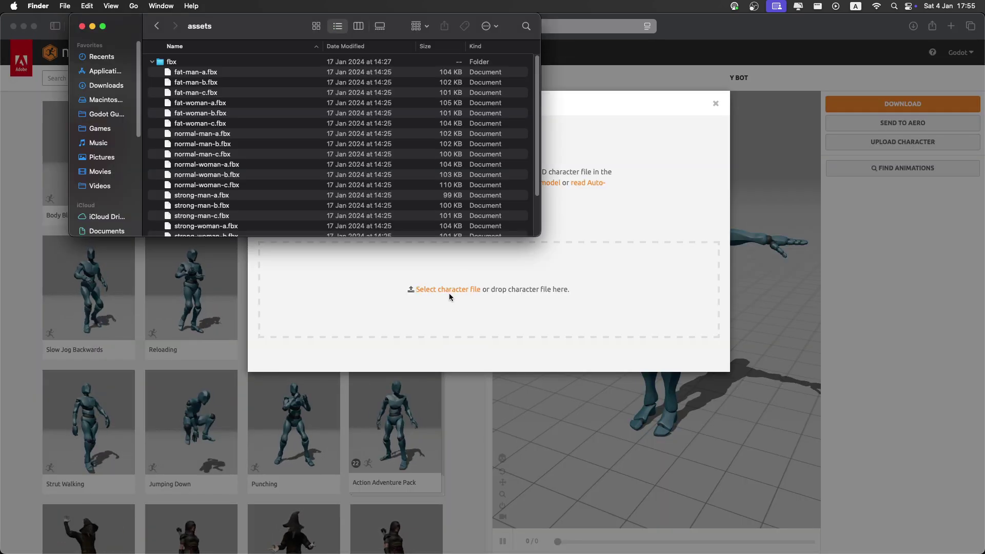
drag(203, 134, 408, 259)
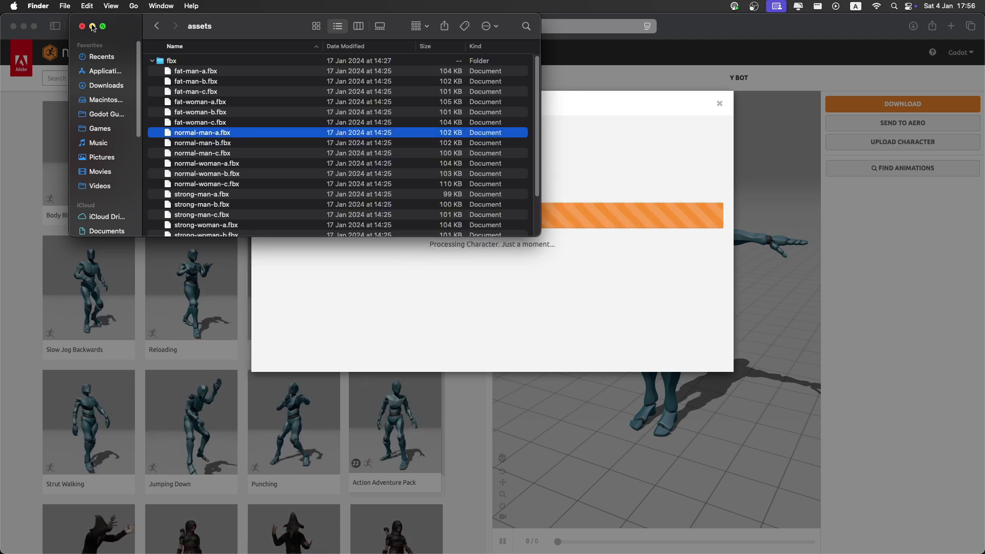
key(super+w)
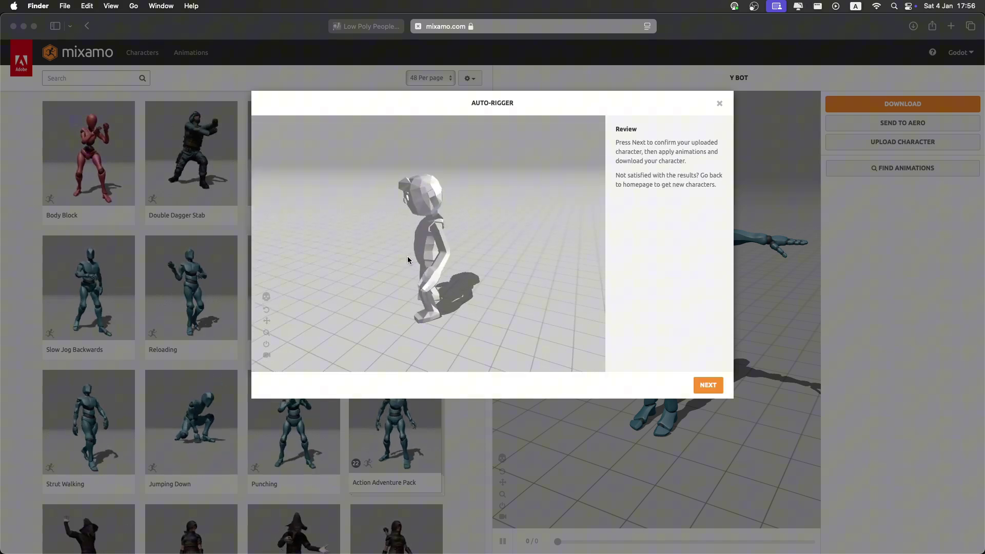
click(703, 383)
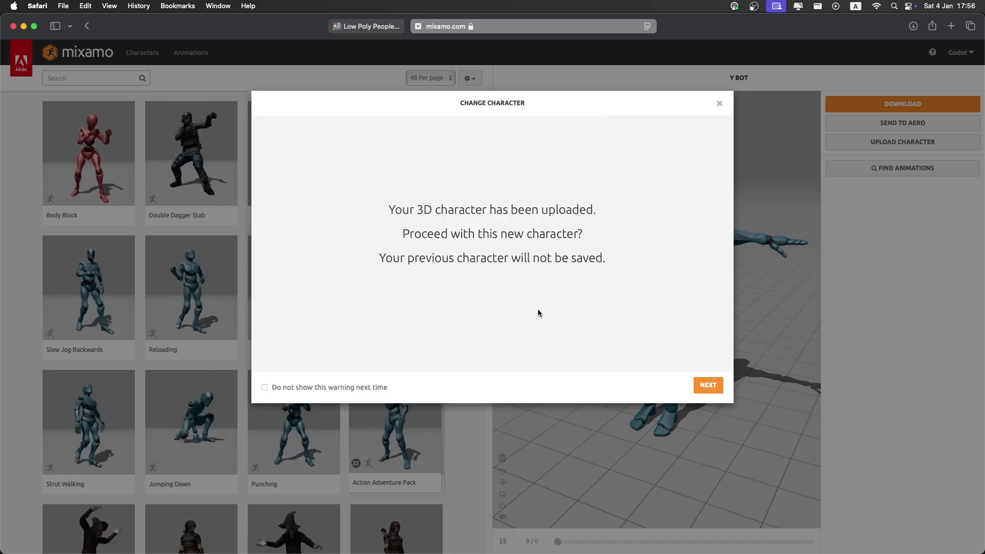
click(709, 388)
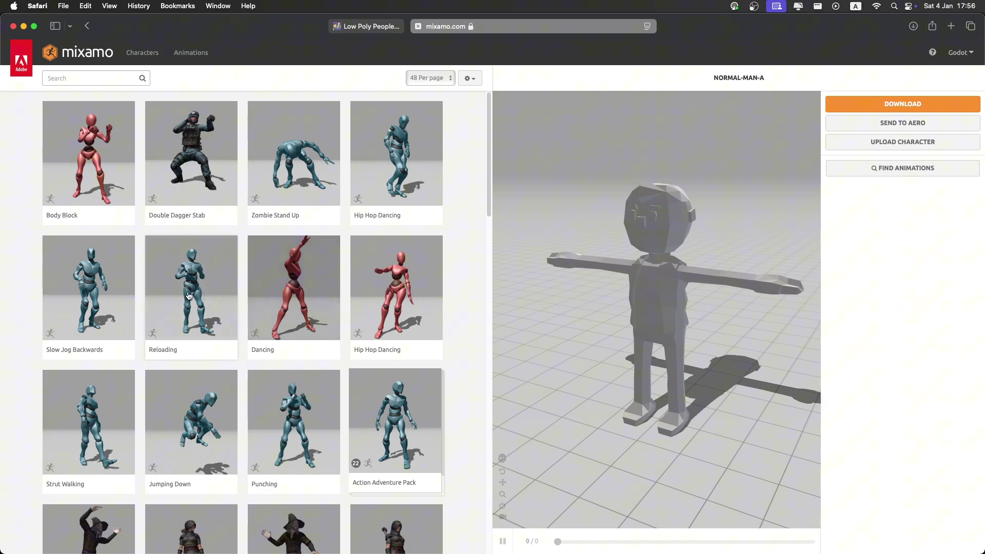
Preview the Reloading animation on the uploaded character.
click(229, 300)
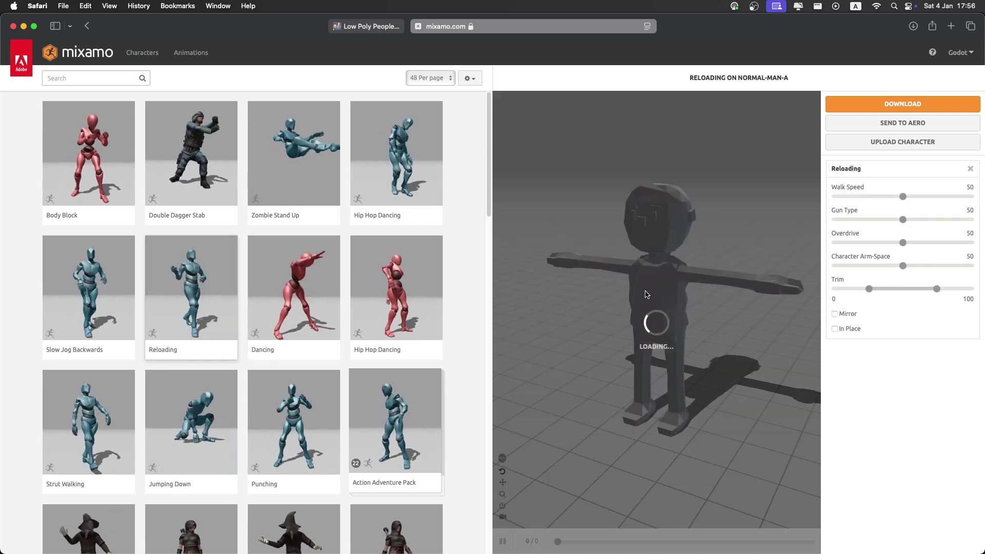
scroll(667, 345, up, 5)
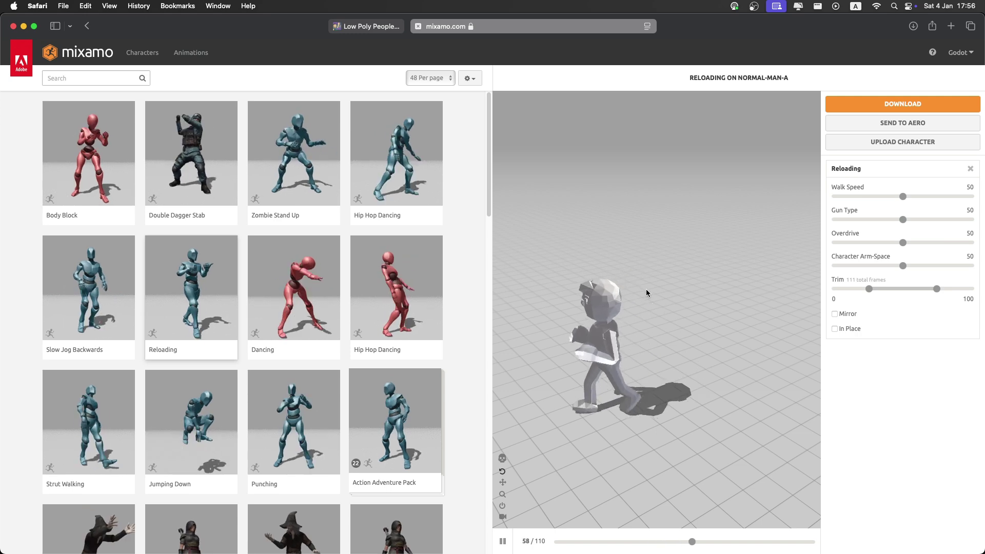
Search the animations for "idle", try the third Idle in the second row of results, and settle on the second one.
click(100, 78)
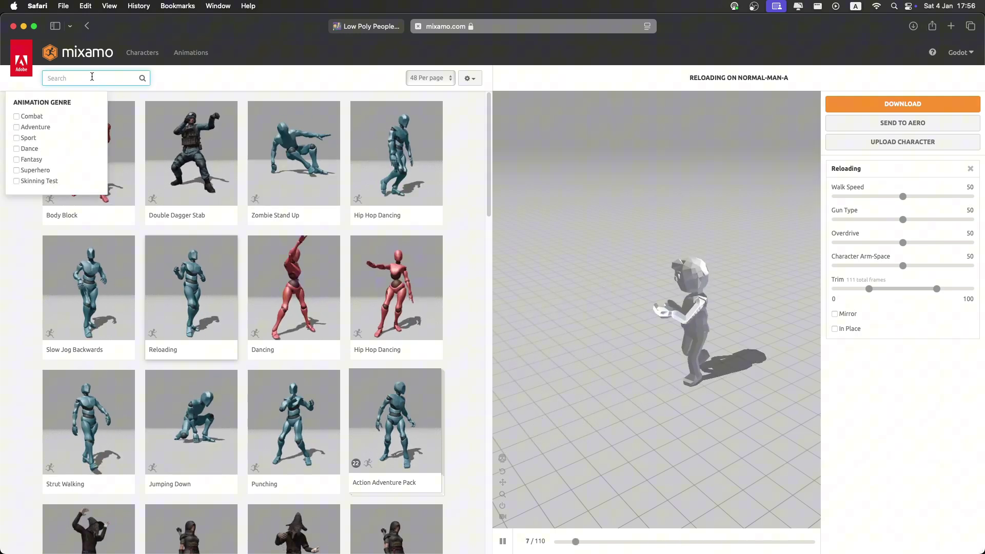
text(idle)
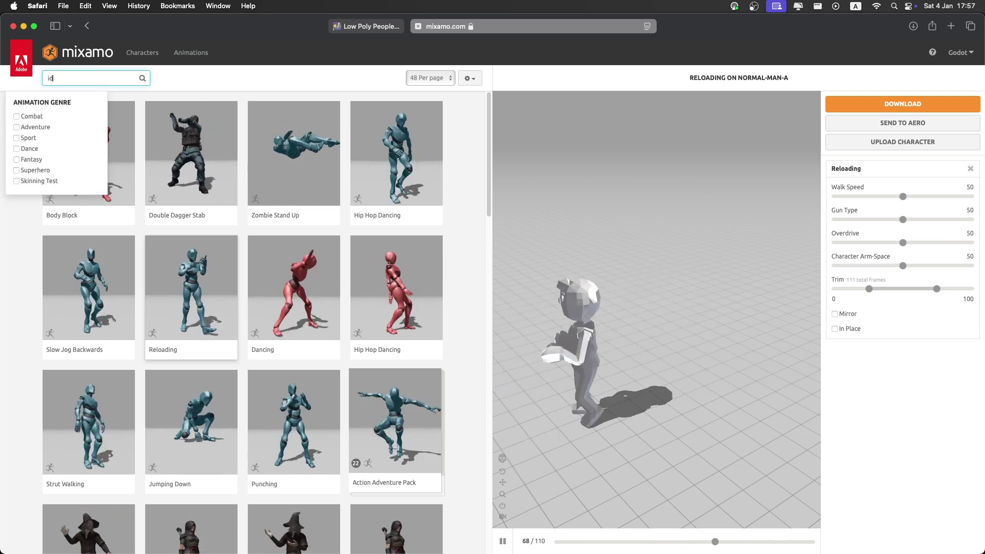
key(Return)
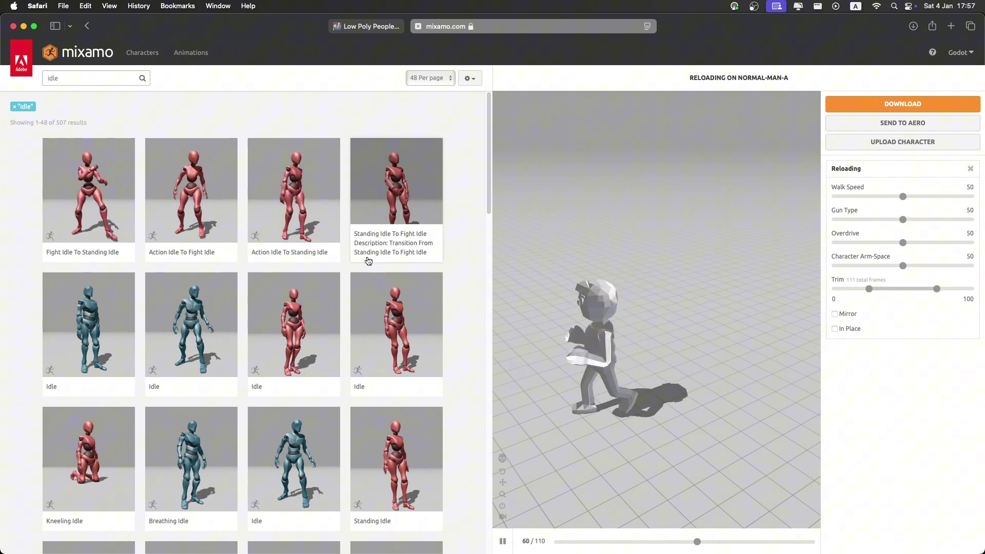
click(308, 312)
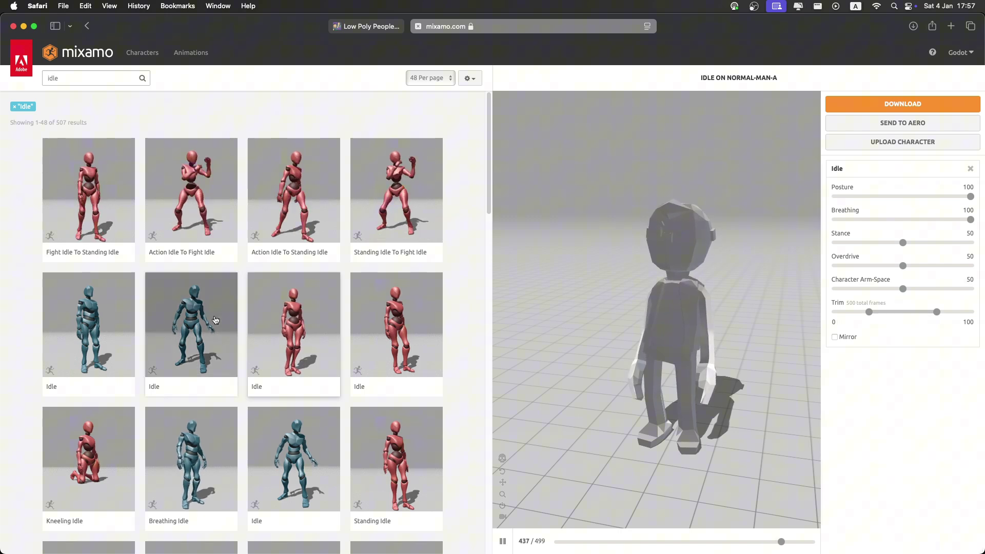
click(192, 323)
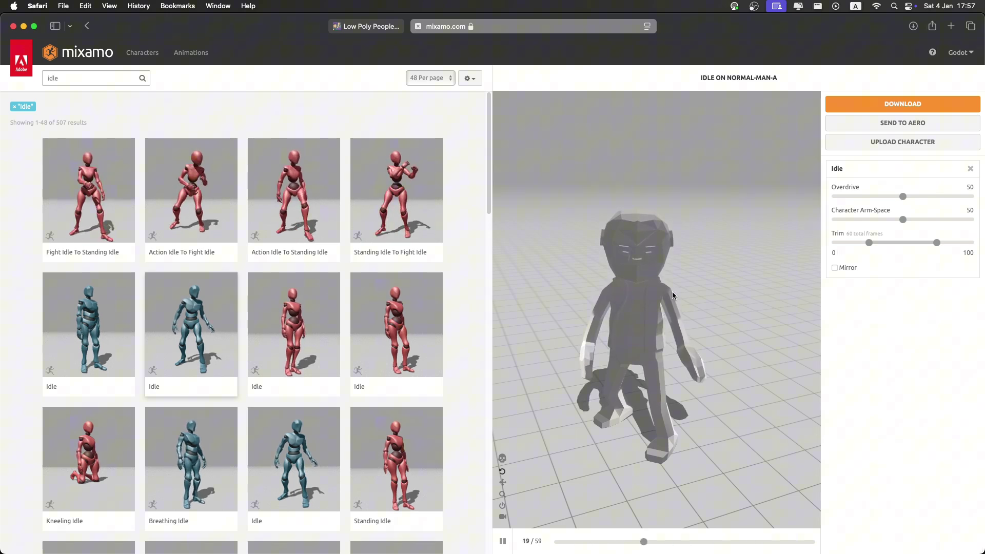
Download the Idle animation as FBX Binary without skin at 30 frames per second with no keyframe reduction.
click(868, 105)
click(558, 149)
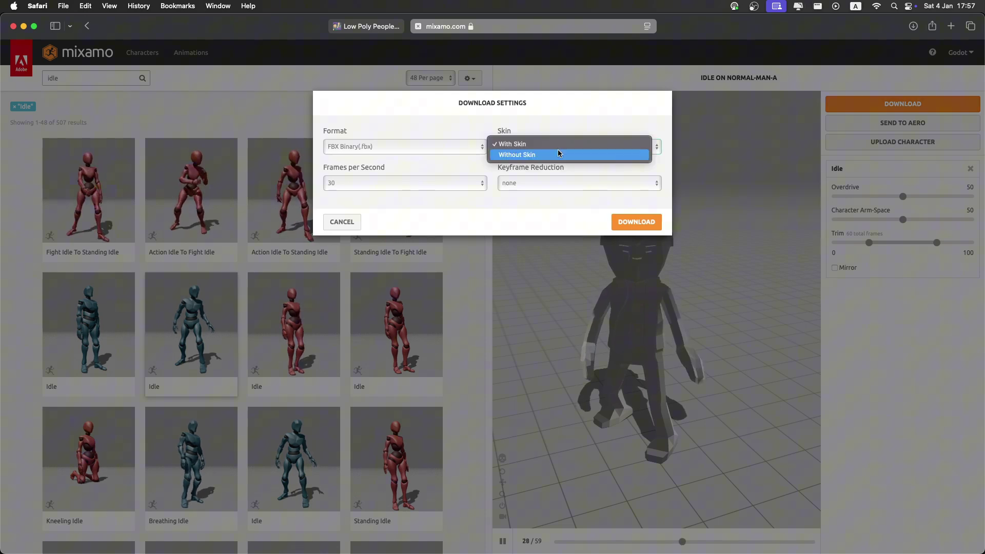
click(540, 153)
click(636, 223)
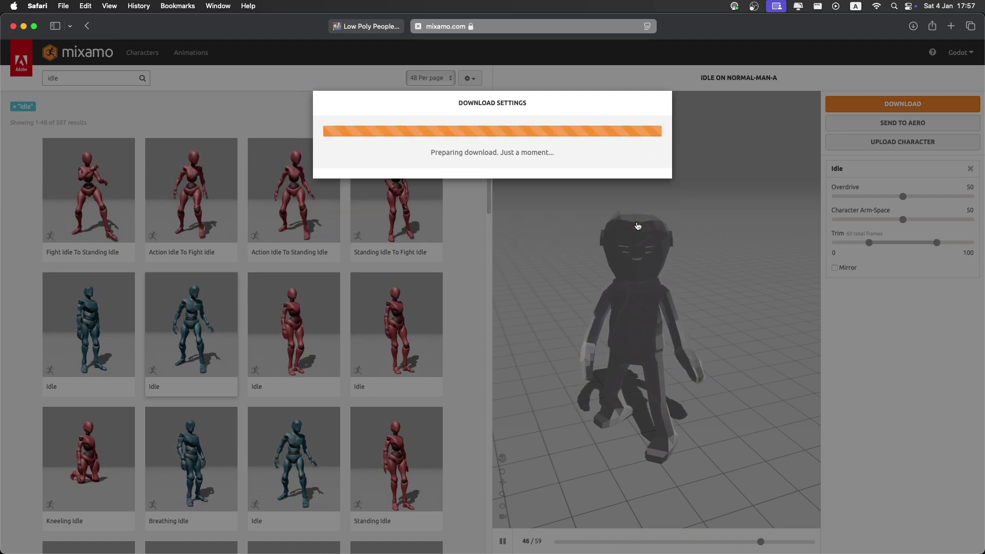
Search the animations for "walk", apply the Walking animation beside Catwalk Walk and make it play in place.
click(52, 77)
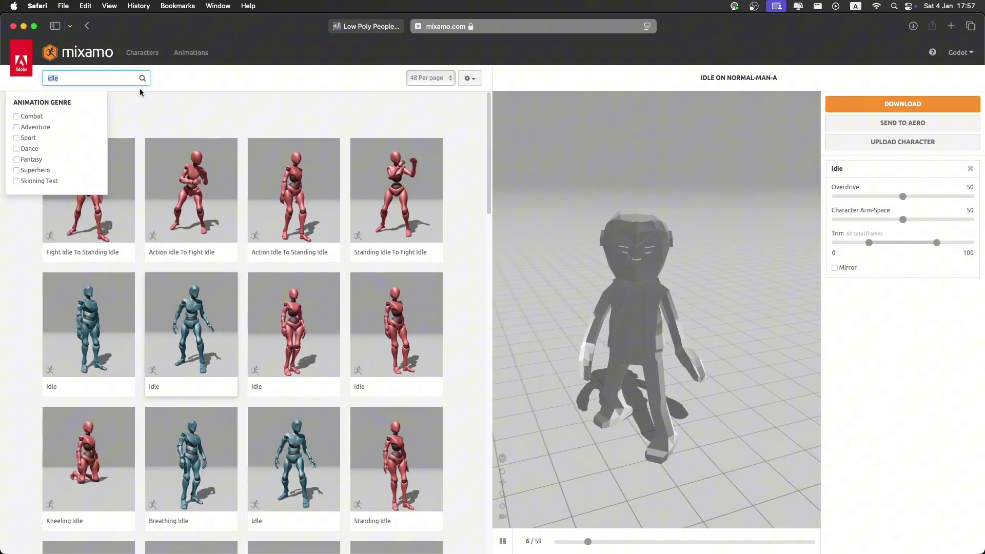
text(walk)
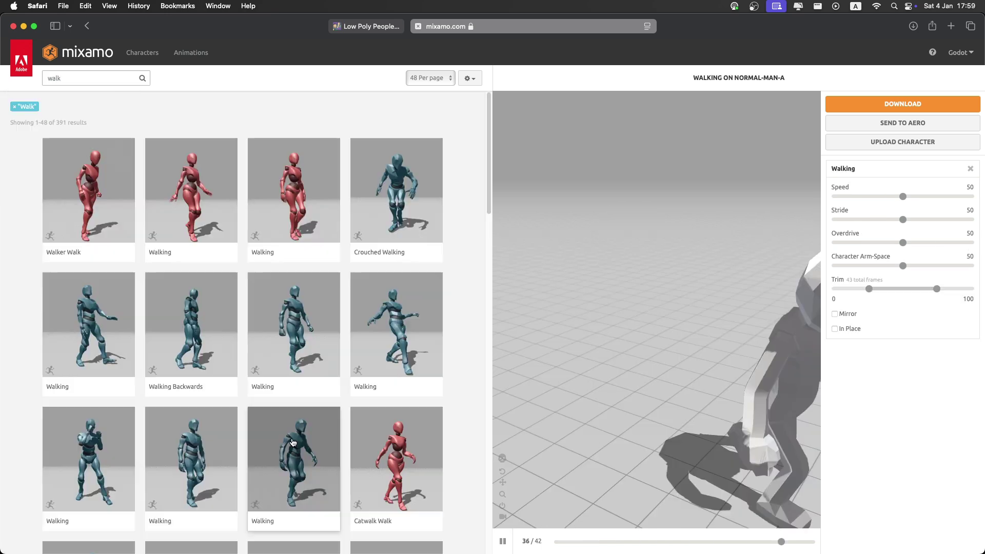
click(281, 445)
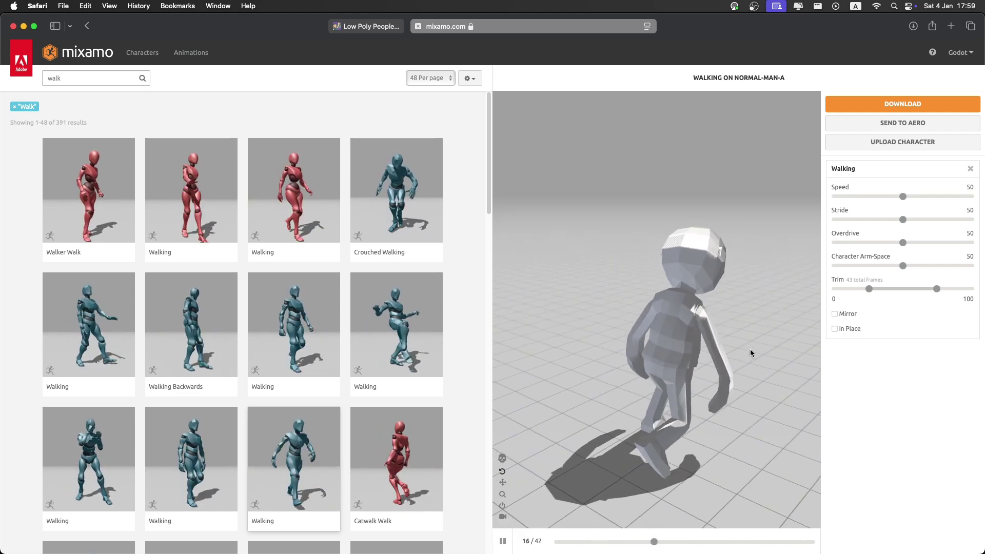
click(835, 328)
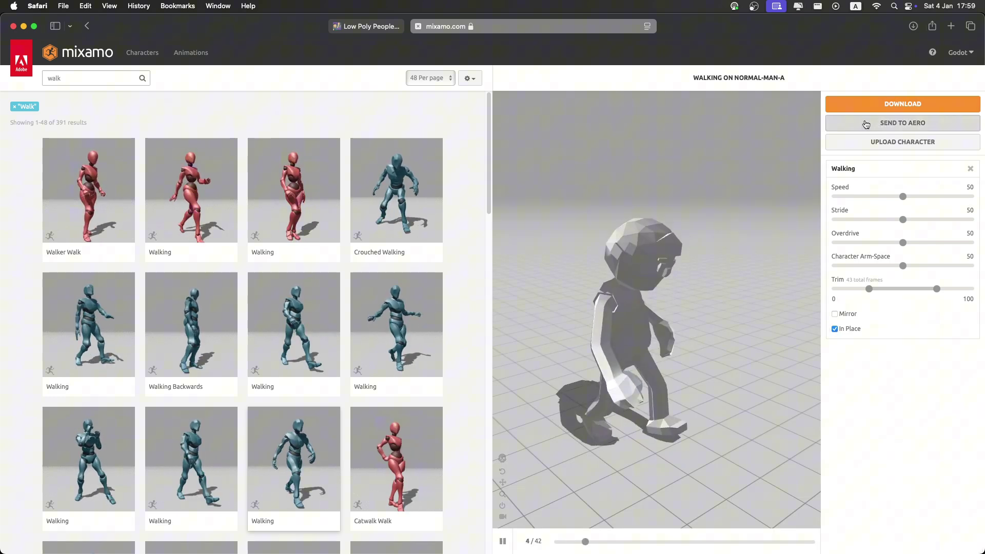
Search the animations for "run", apply the Running animation beside Run Look Back and make it play in place.
click(17, 107)
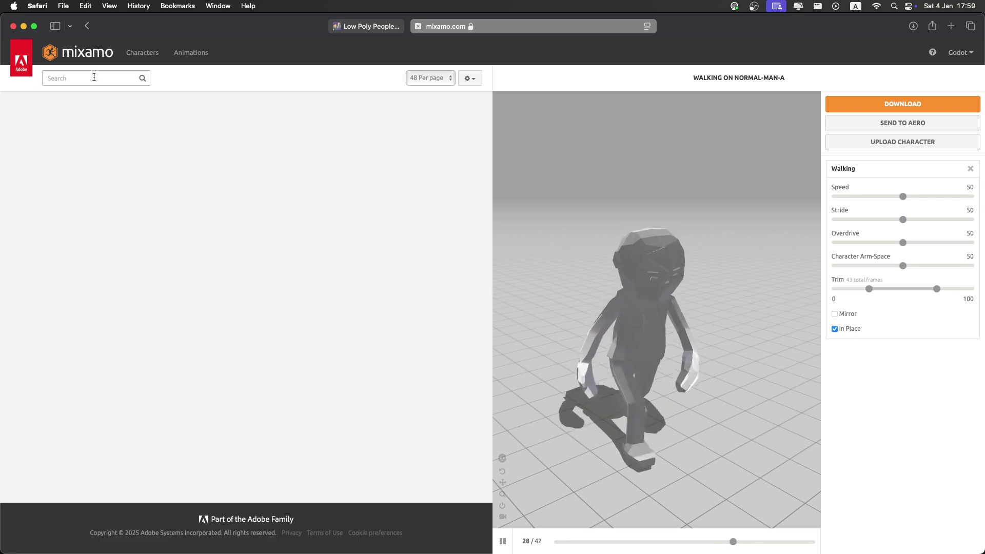
click(93, 77)
text(r)
text(un)
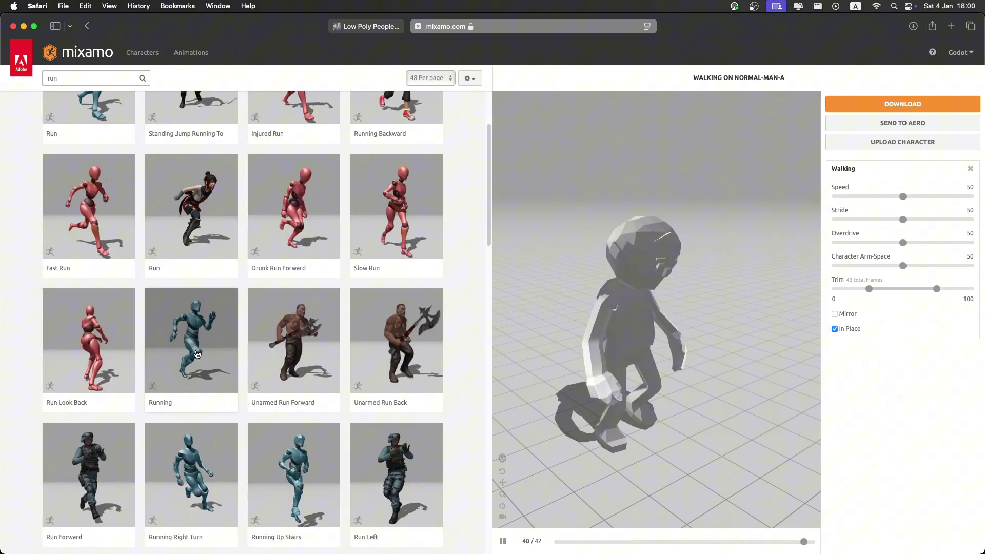
click(190, 343)
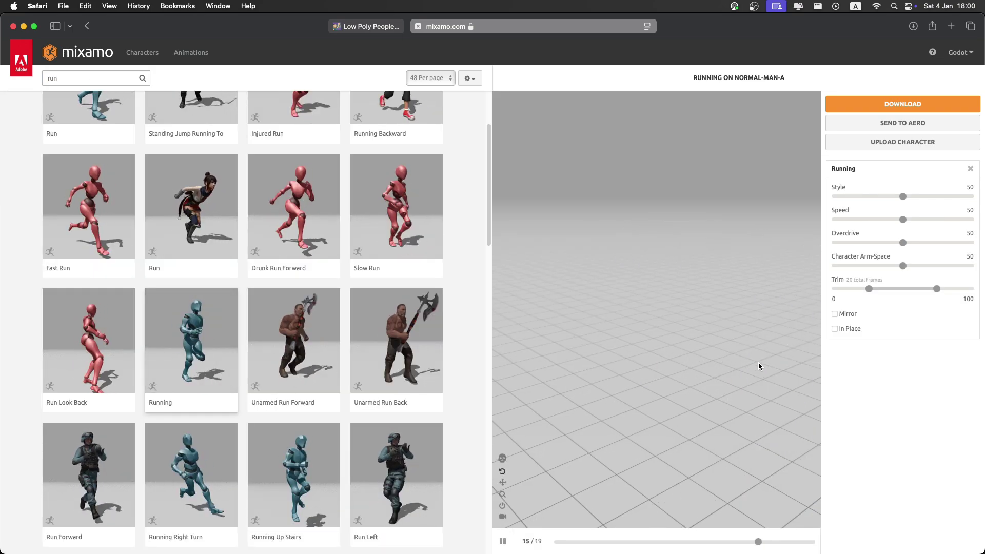
click(835, 329)
drag(747, 343, 634, 334)
Search the animations for "jump" and apply the Jumping animation that is fourth in the first row of results.
double_click(92, 78)
text(j)
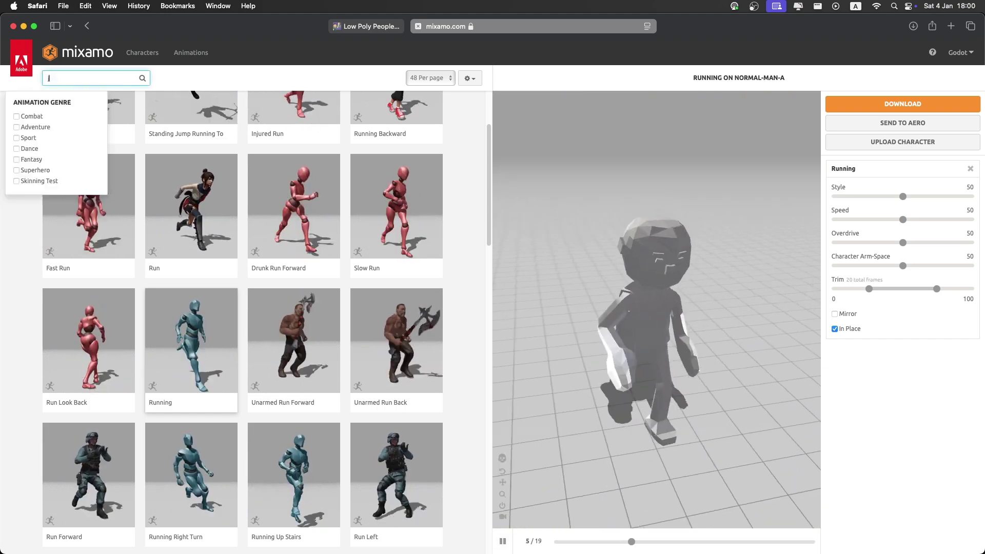
text(jump)
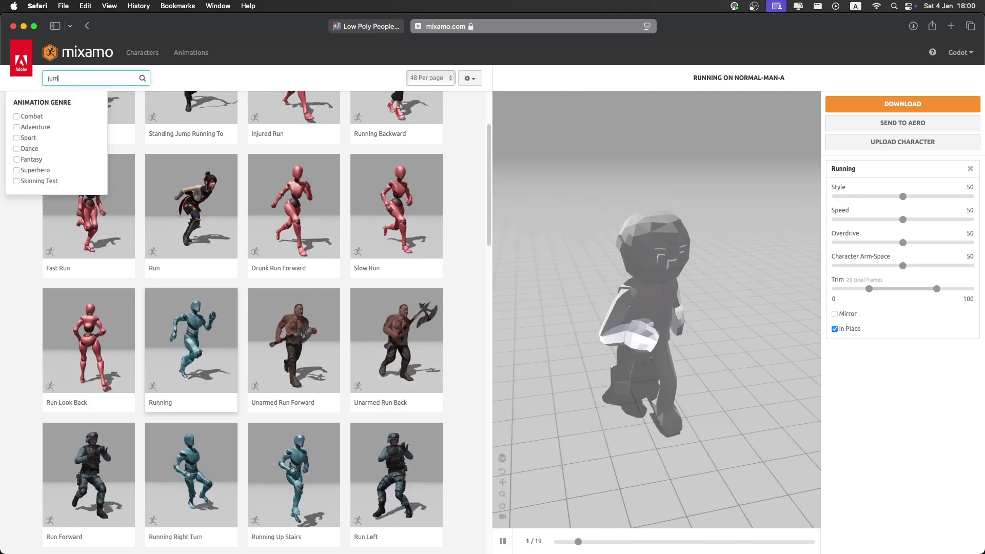
key(Return)
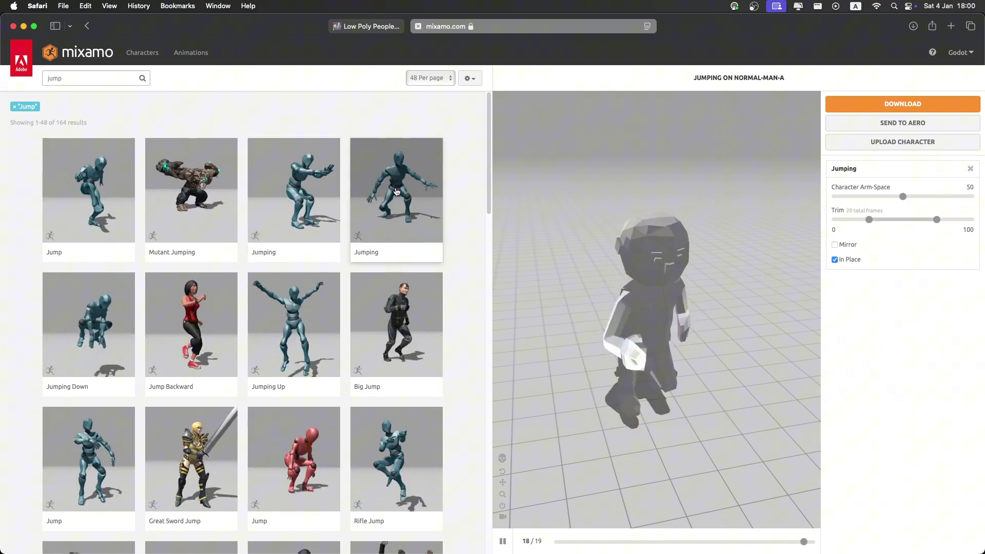
click(397, 192)
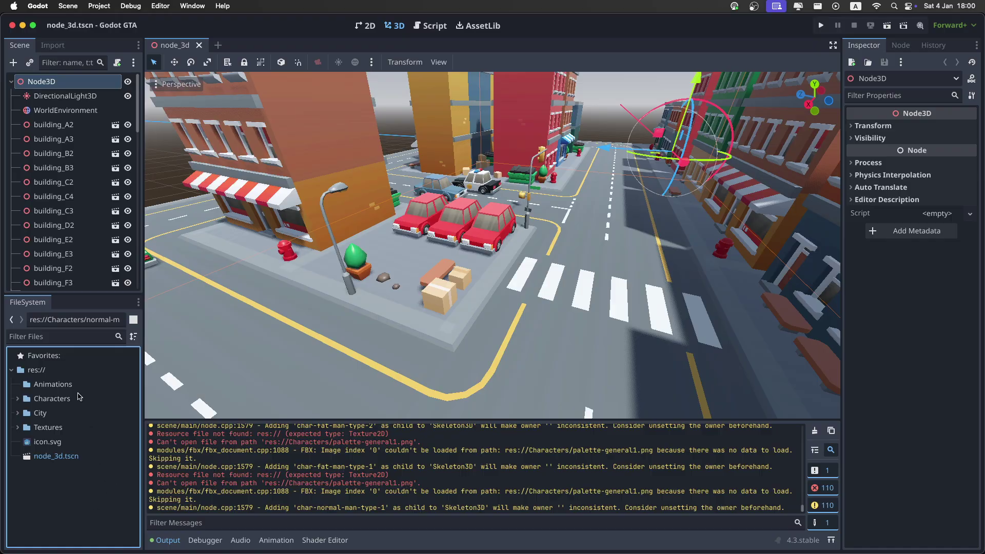
Switch to Godot and import Idle.fbx, Jumping.fbx, Running.fbx and Walking.fbx into the project's Animations folder.
click(66, 389)
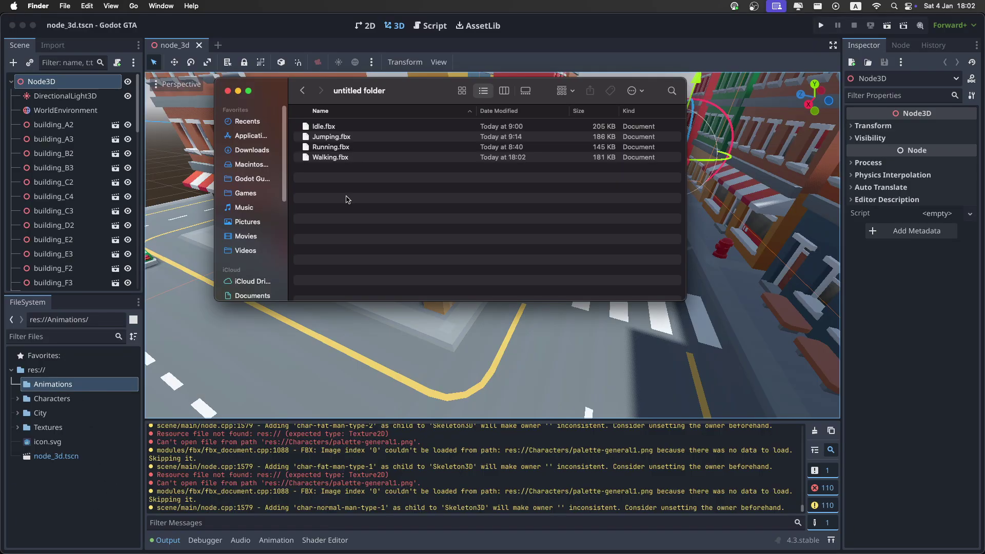
key(super+a)
drag(359, 128, 56, 395)
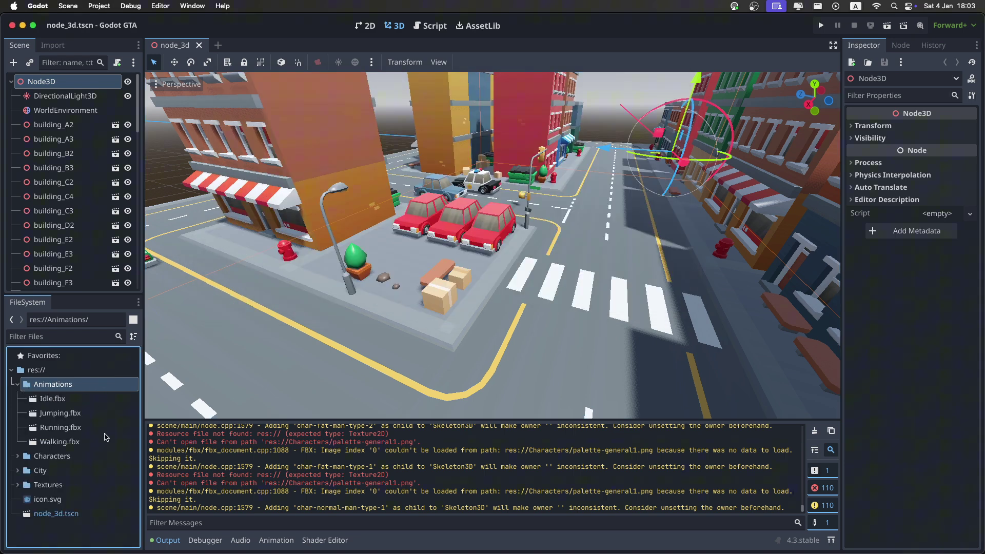
Open the advanced import settings of Idle.fbx and set the mixamo_com animation's loop mode to Linear.
double_click(53, 399)
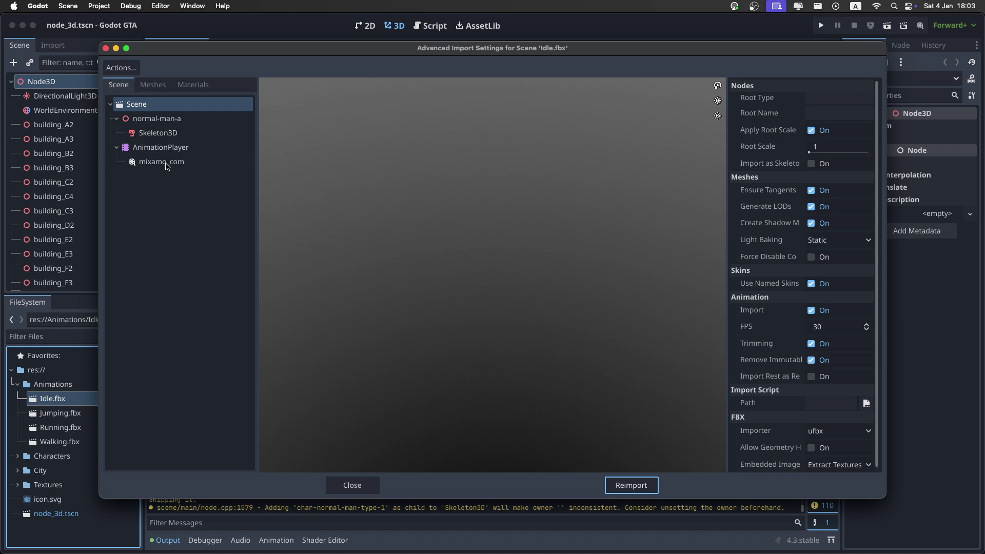
click(162, 162)
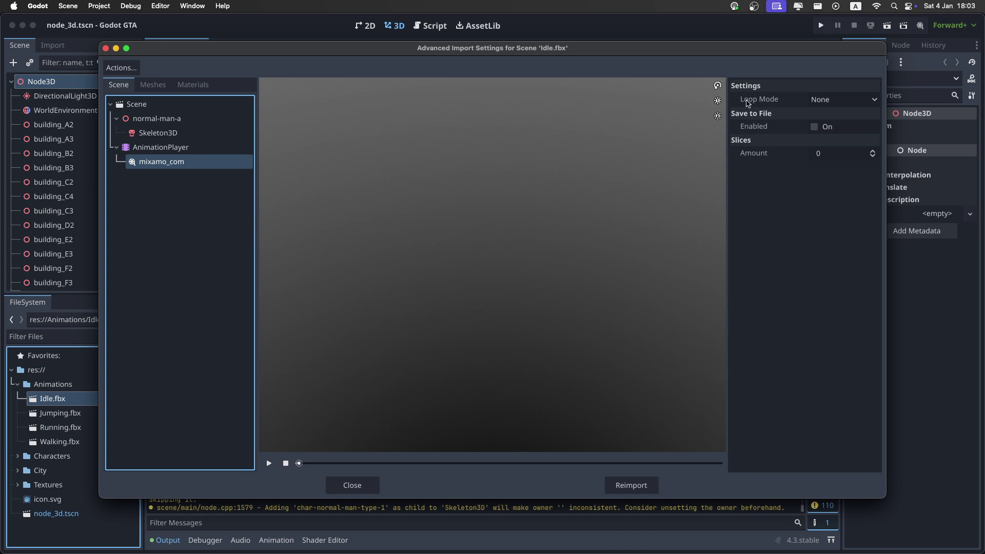
click(832, 104)
click(828, 131)
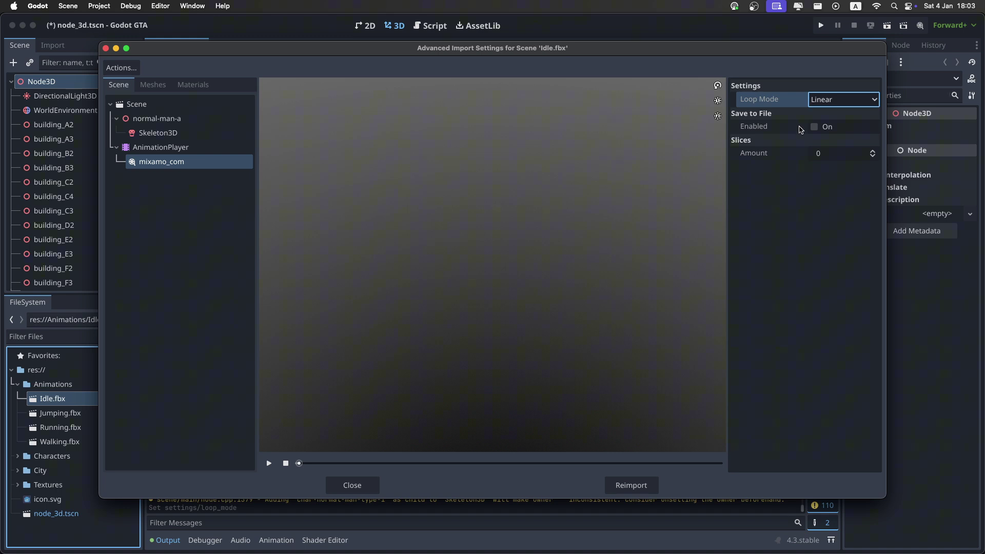
Enable saving the mixamo_com animation to file as IdleN in res://Animations and reimport Idle.fbx.
click(821, 126)
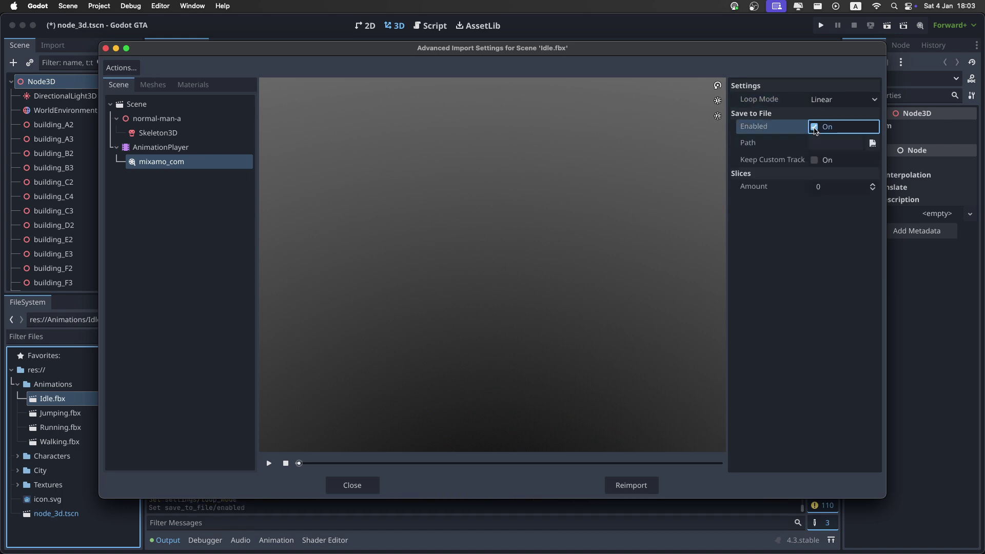
click(872, 144)
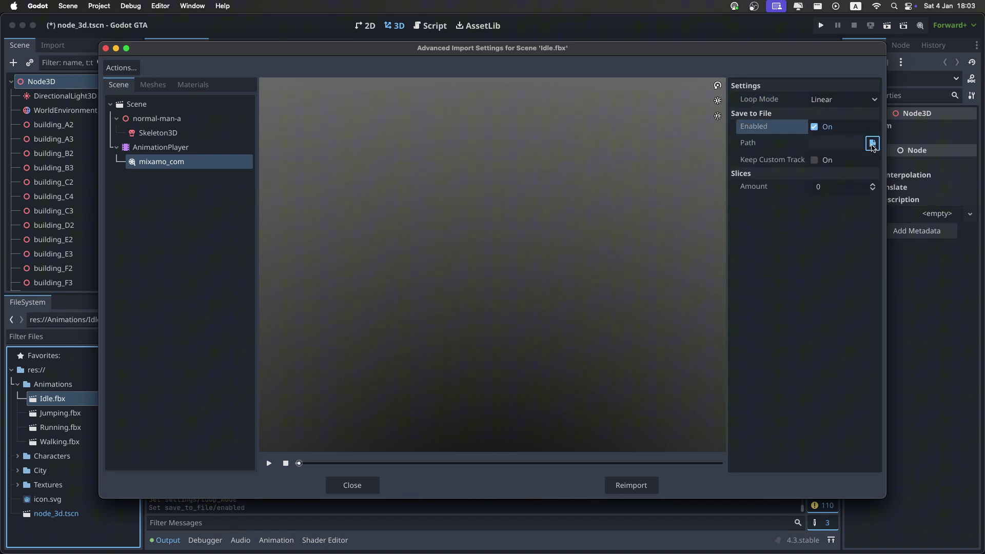
double_click(337, 169)
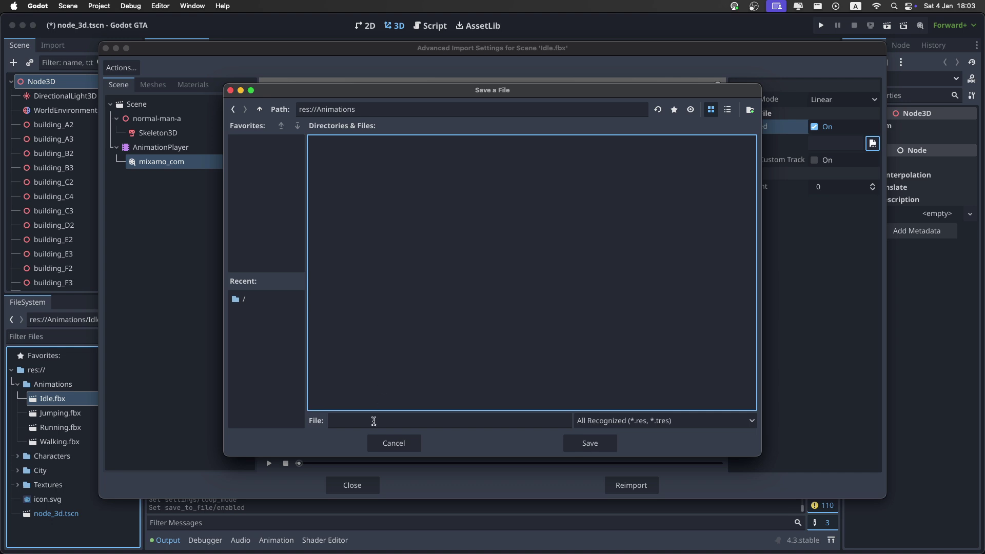
click(374, 421)
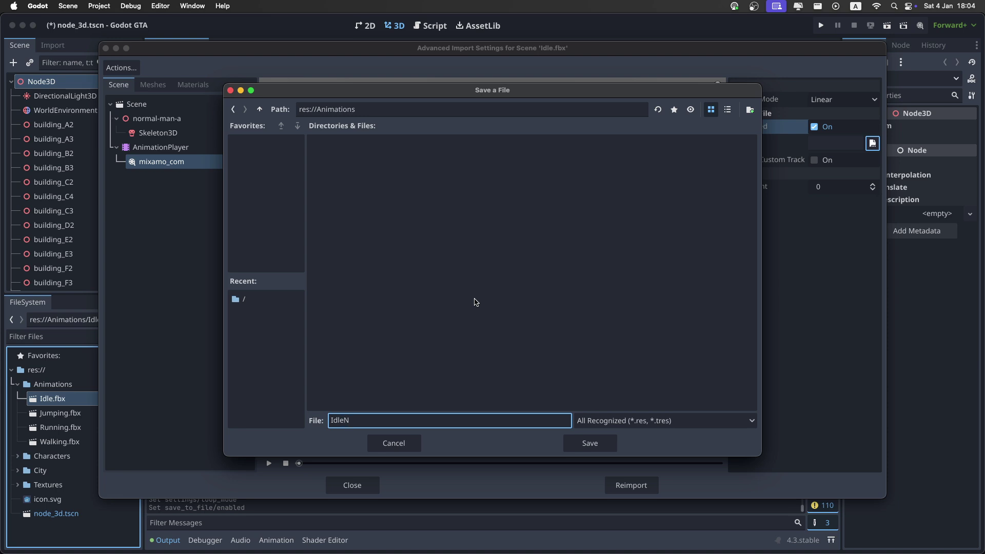
key(Return)
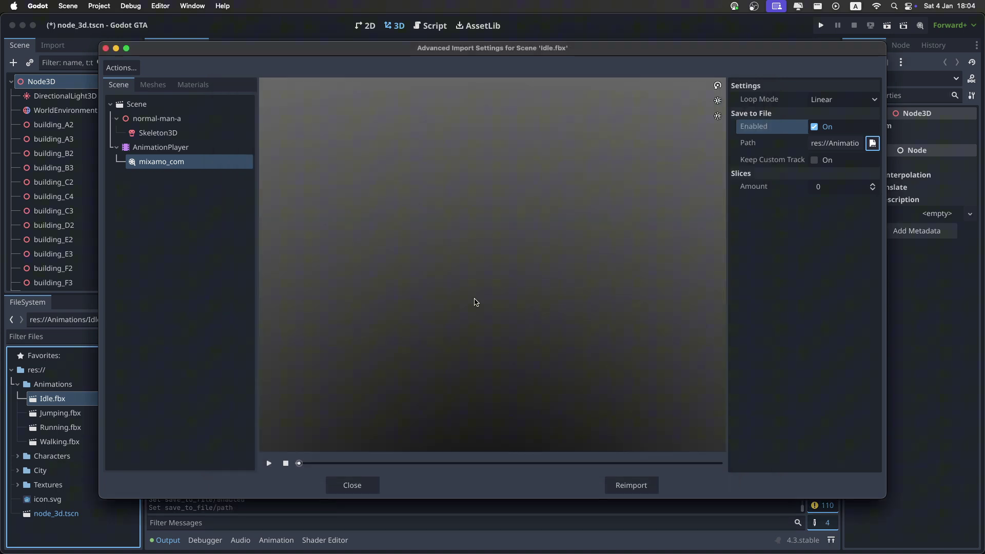
click(631, 485)
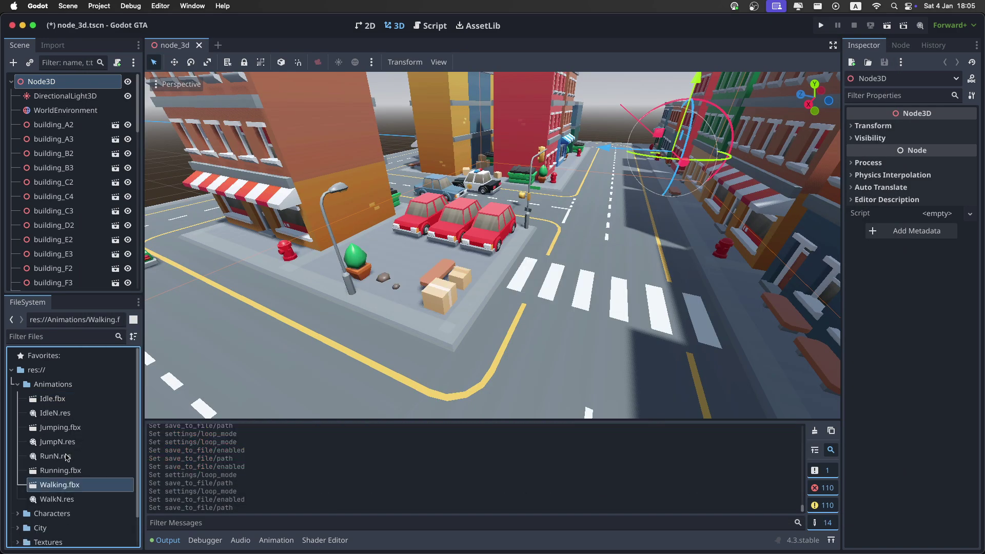
Select Walking.fbx, Running.fbx, Jumping.fbx and Idle.fbx together and delete them, keeping only the saved .res animations.
shift+click(66, 474)
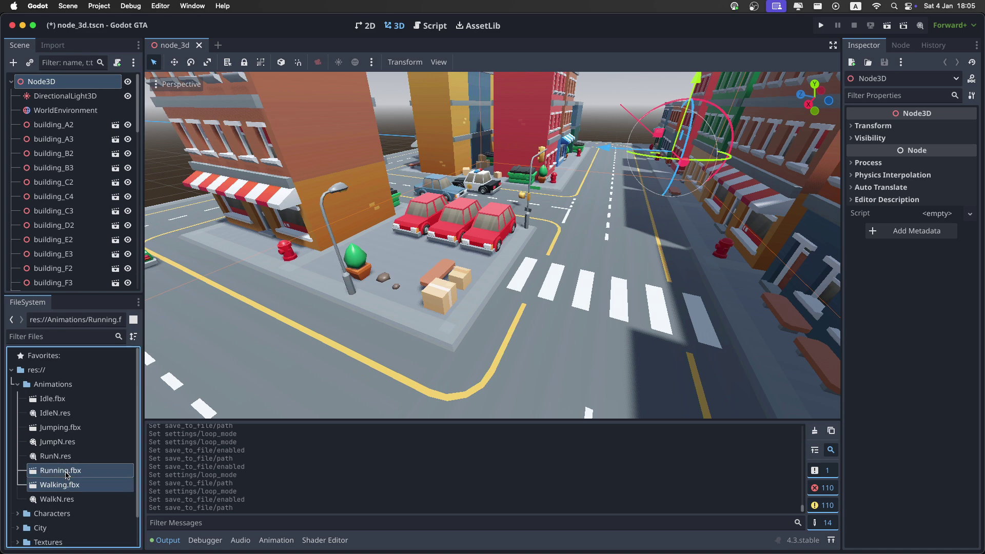
super+click(70, 430)
super+click(64, 402)
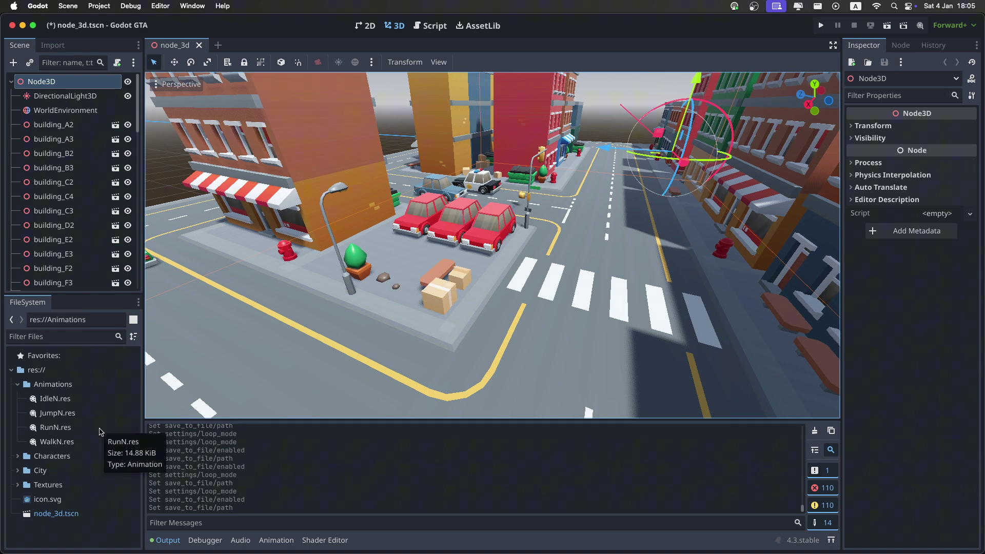
Place the normal-man-a.fbx character from the Characters folder on the street in the city scene.
click(17, 456)
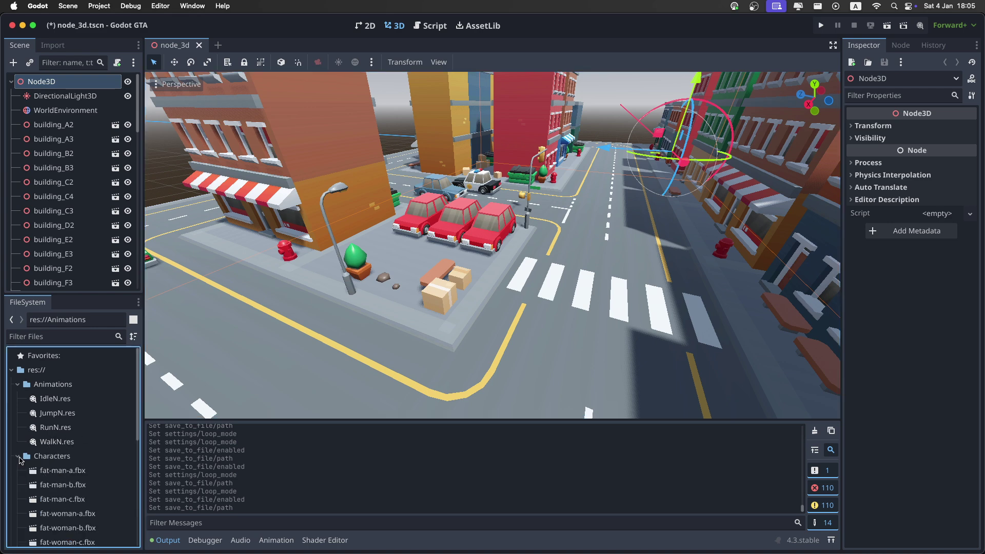
scroll(66, 462, down, 4)
scroll(65, 463, down, 4)
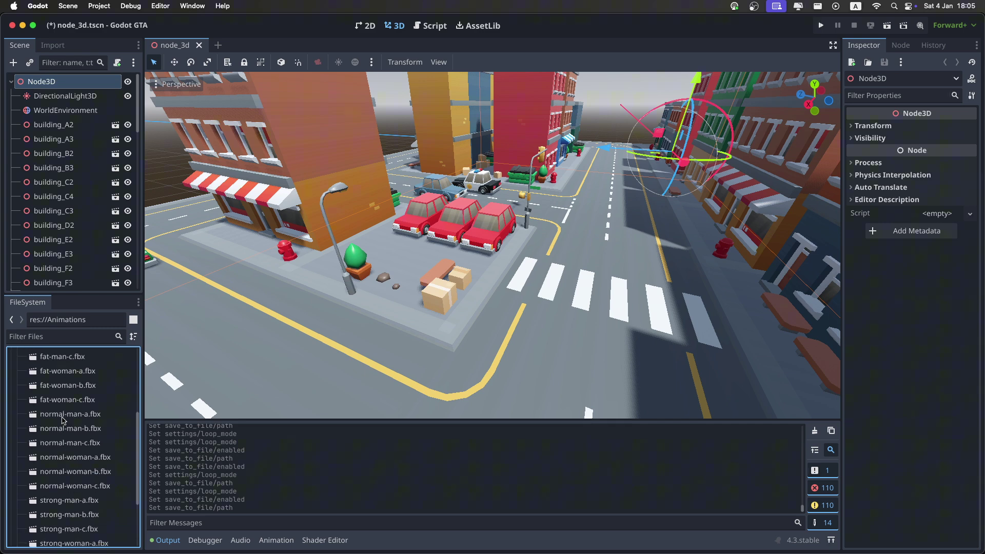
drag(60, 418, 285, 366)
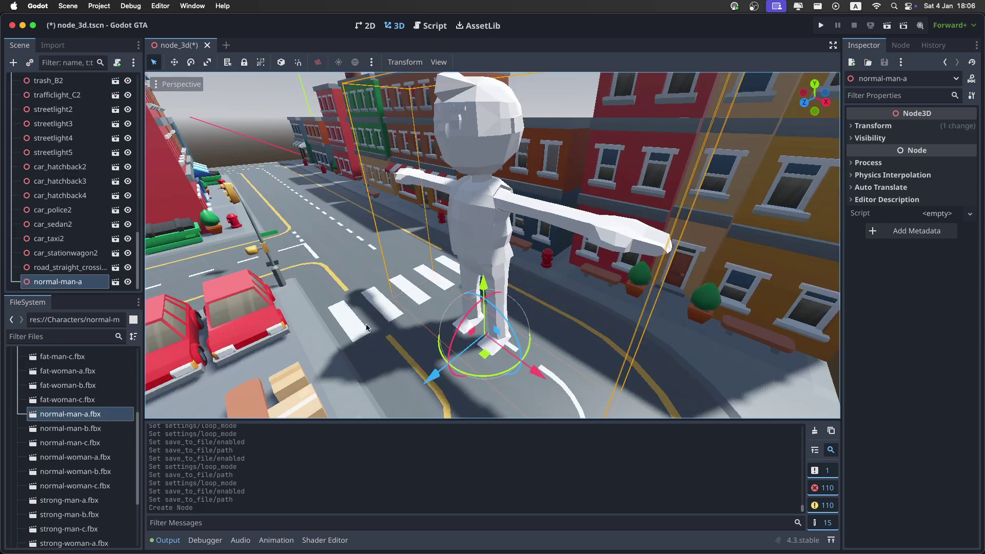
Make the normal-man-a node local and save its branch as the scene Player.tscn in the project root.
right_click(76, 285)
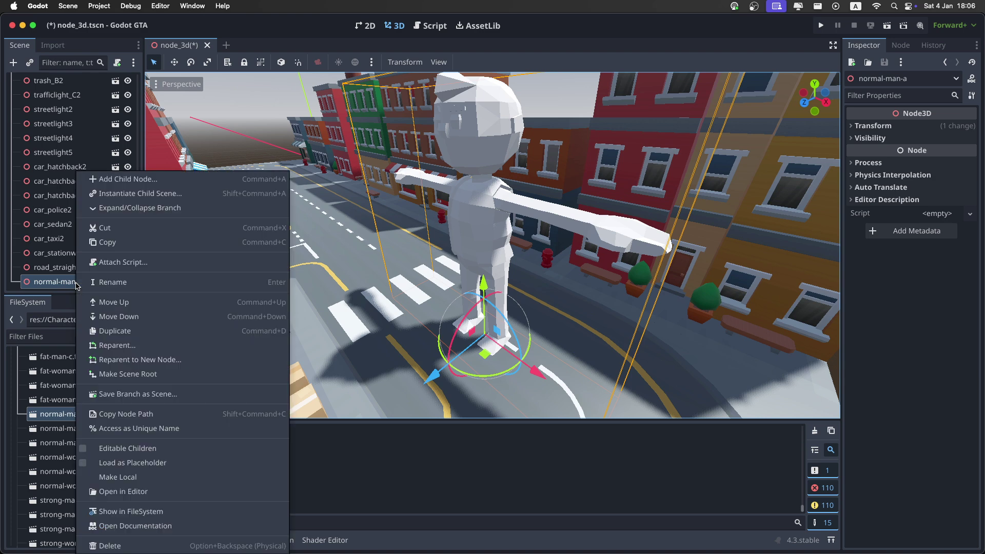
click(119, 477)
scroll(63, 247, down, 3)
right_click(66, 240)
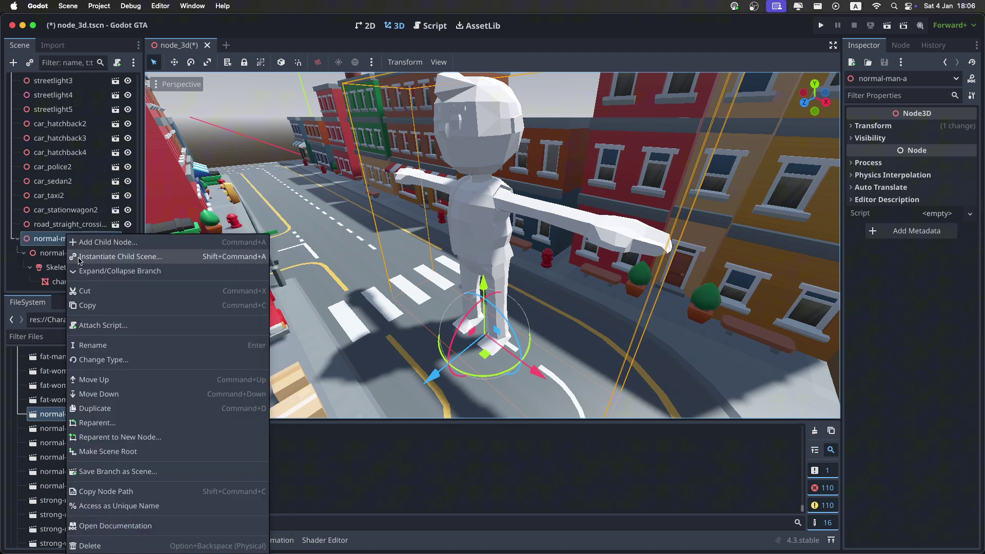
click(120, 471)
text(Player.tscn)
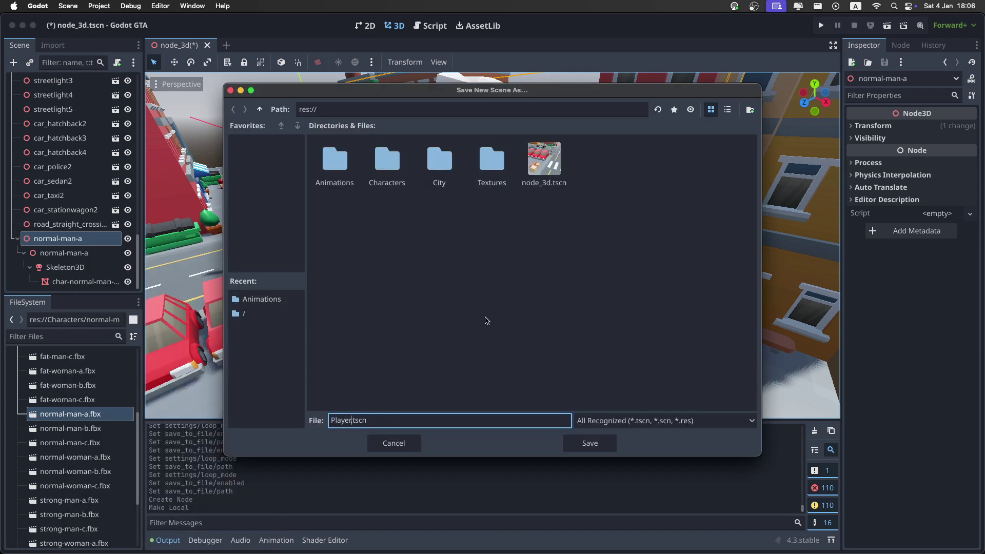
key(Return)
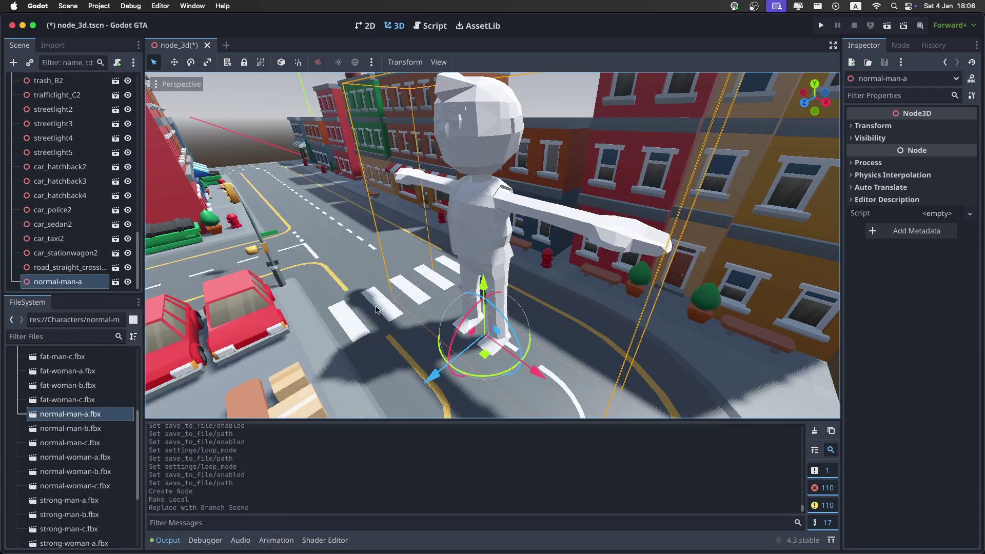
Open the Player scene in the editor and reset its root node's position to 0, 0, 0.
click(115, 281)
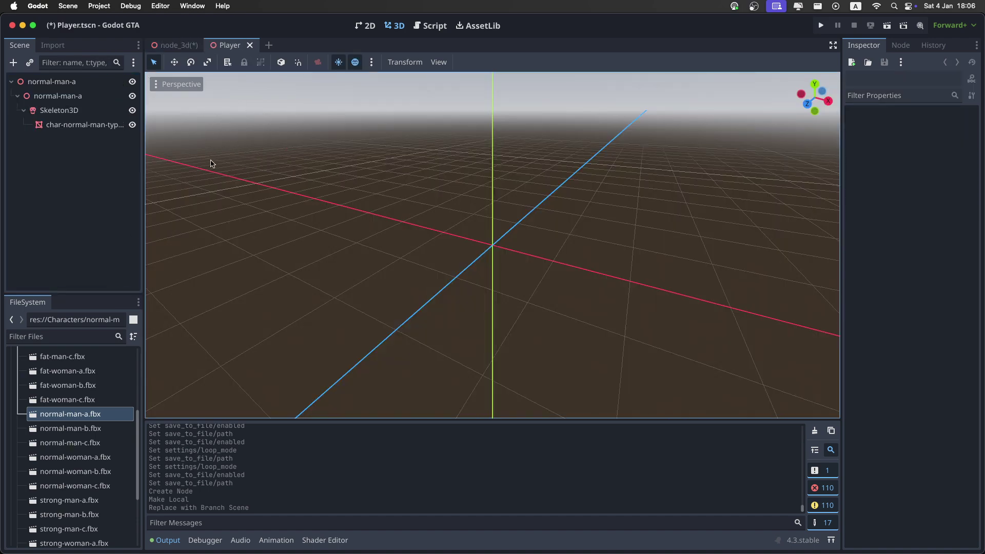
right_drag(276, 193, 382, 240)
key(s)
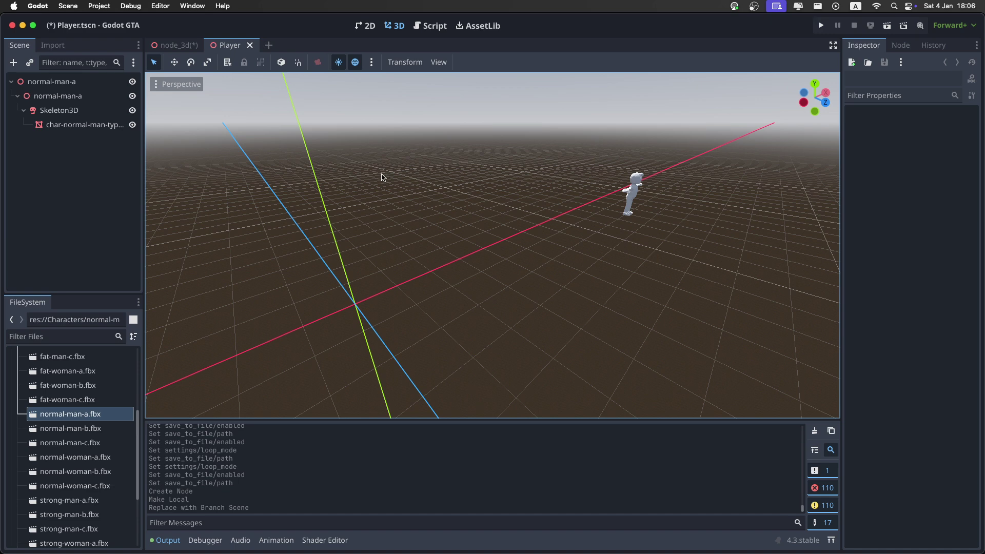
click(76, 82)
click(971, 139)
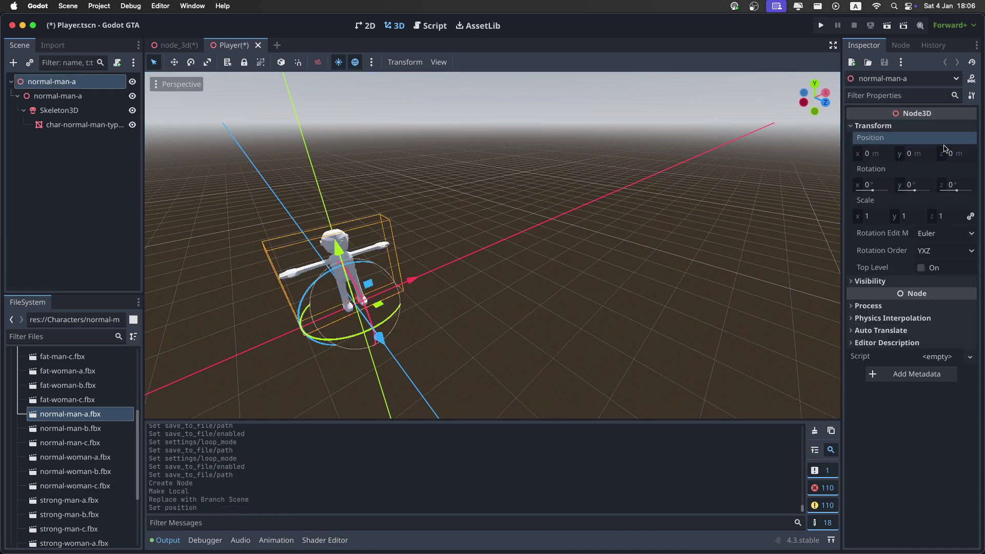
click(796, 140)
middle_drag(729, 164, 667, 169)
scroll(565, 205, up, 4)
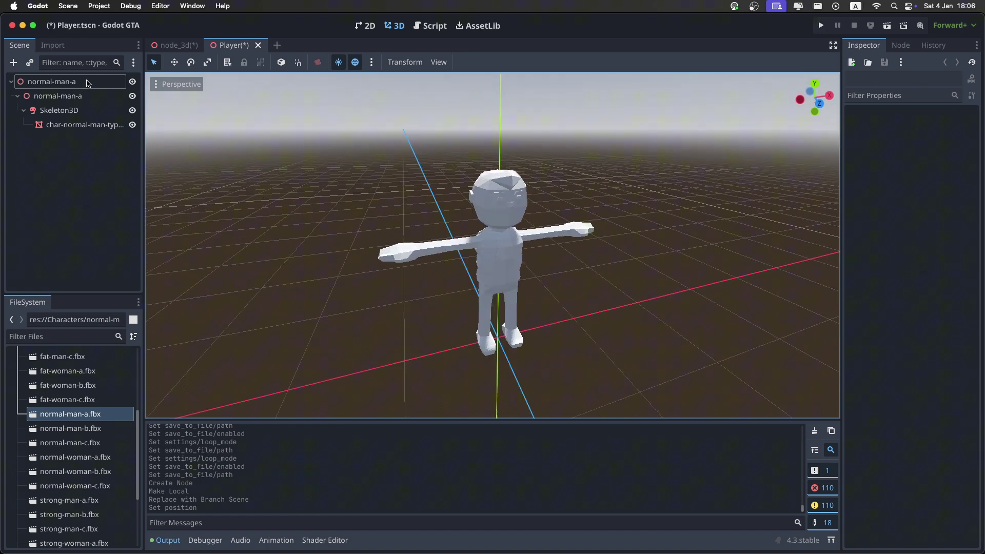
Rename the scene's root node as Player.
double_click(90, 80)
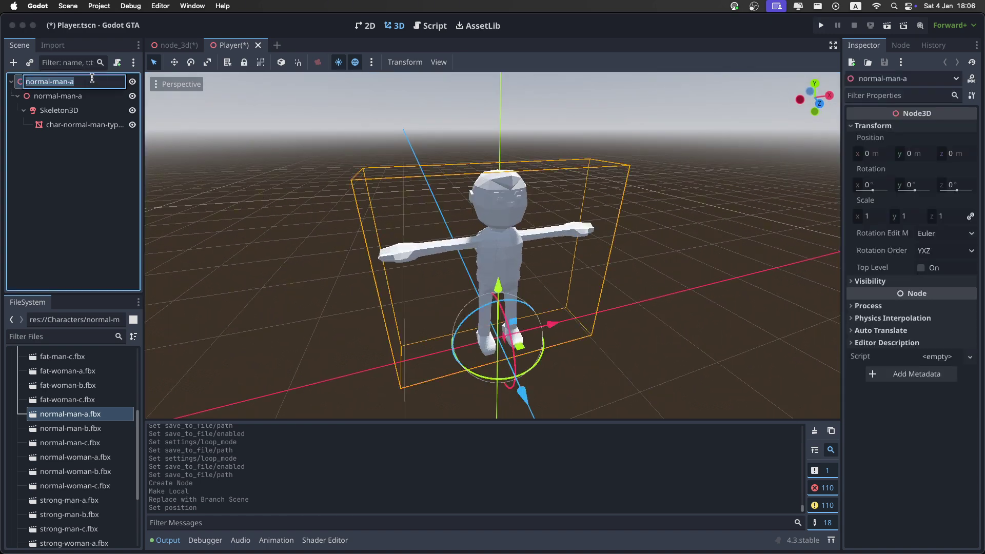
text(PLayer)
key(Return)
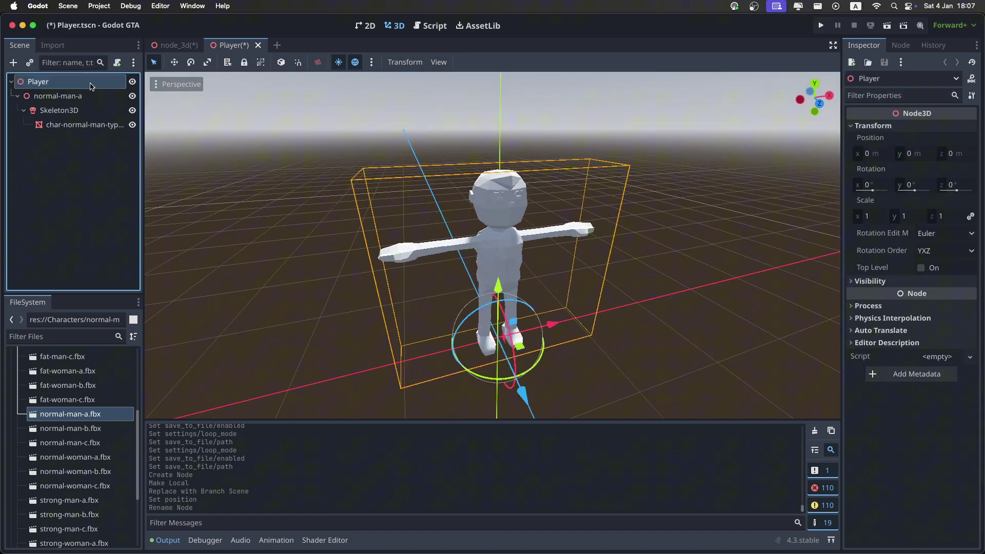
Change the type of the Player root node to CharacterBody3D.
right_click(90, 81)
click(165, 205)
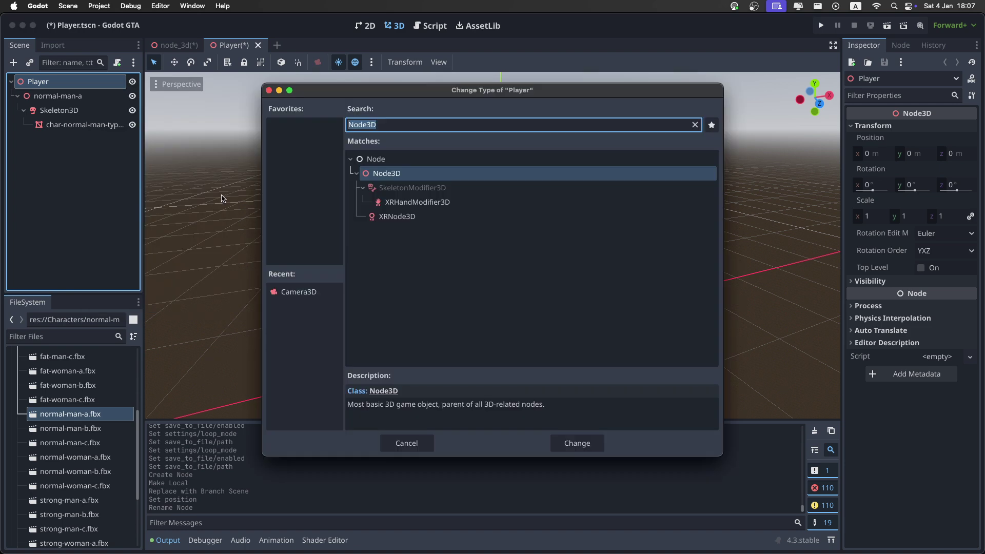
text(cha)
key(Down)
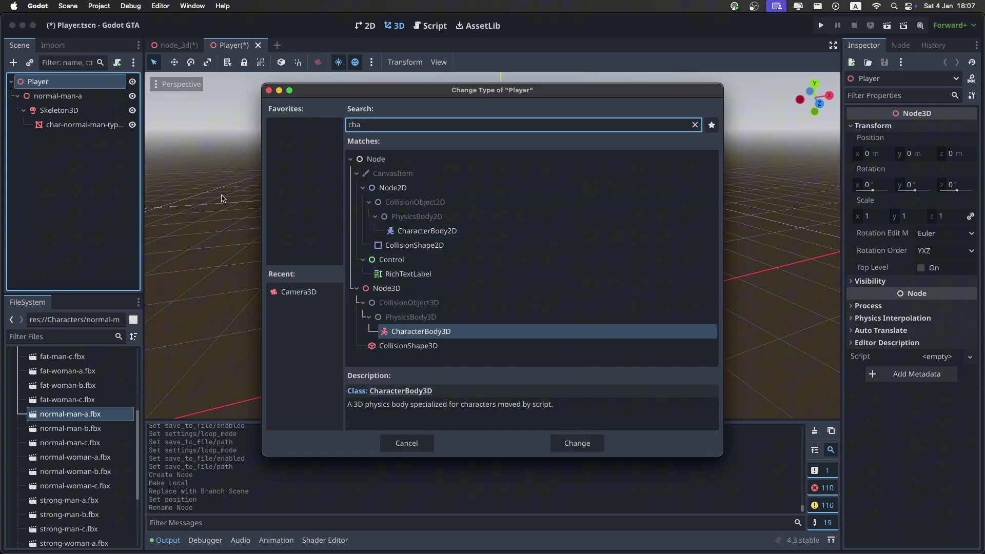
key(Return)
Add a CollisionShape3D node under Player and give it a new CapsuleShape3D shape.
right_click(77, 81)
click(105, 91)
text(coll)
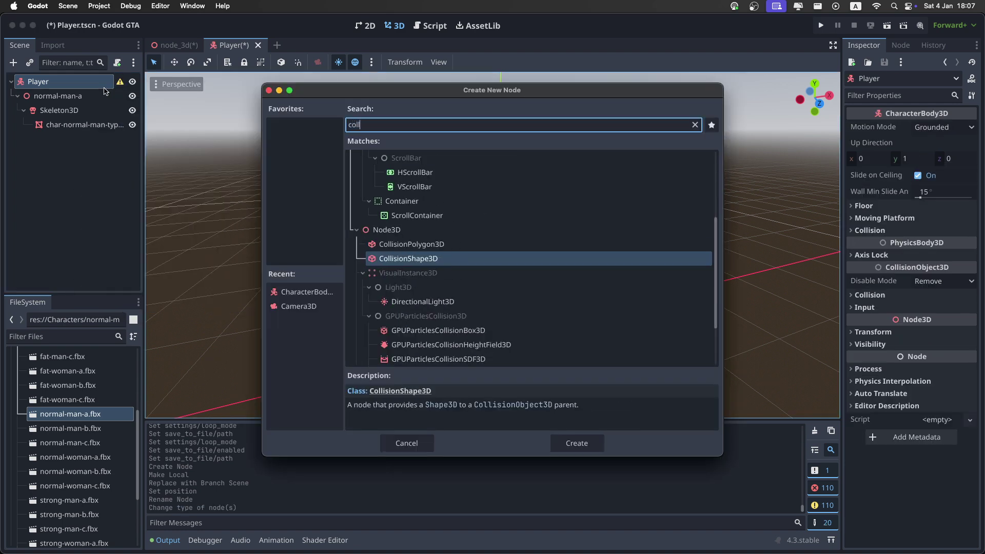
key(Return)
click(968, 130)
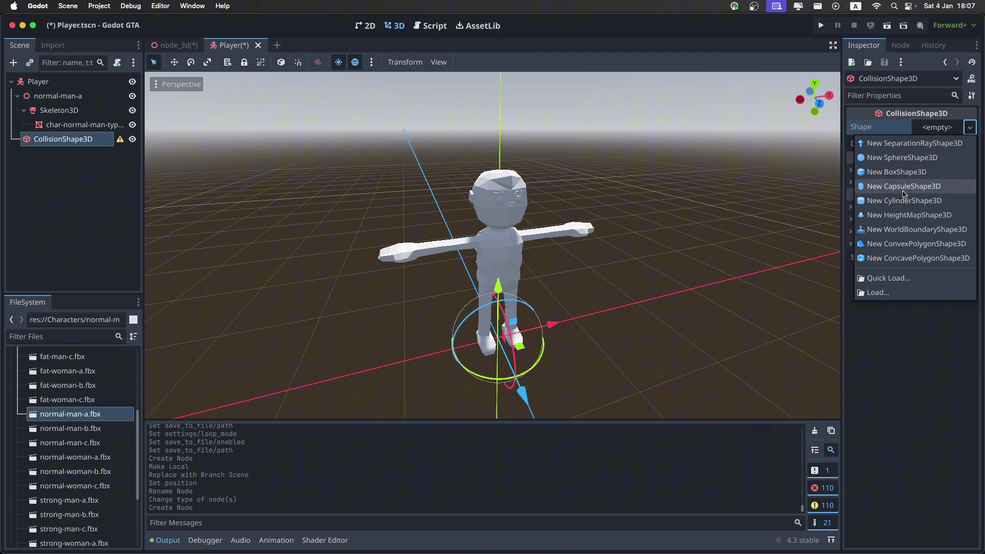
click(904, 186)
Raise the collision shape along its Y position so the capsule surrounds the character's body.
click(873, 170)
click(916, 198)
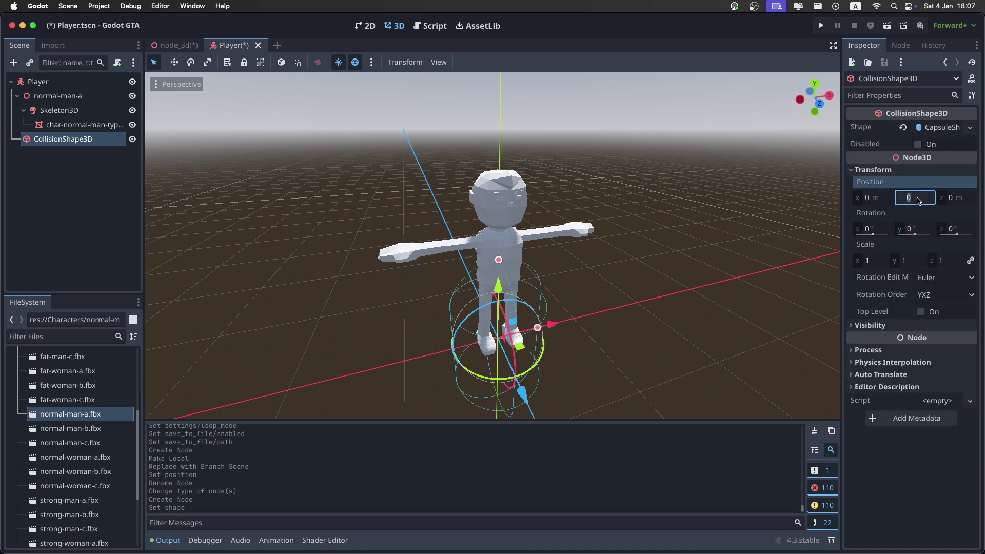
key(Return)
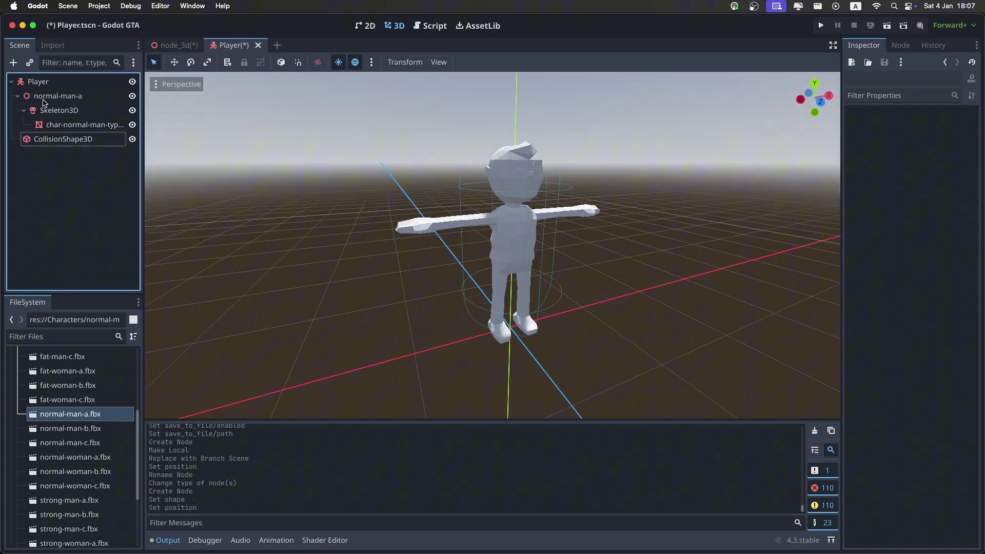
Rename the character's mesh node under Skeleton3D as Mesh.
click(53, 98)
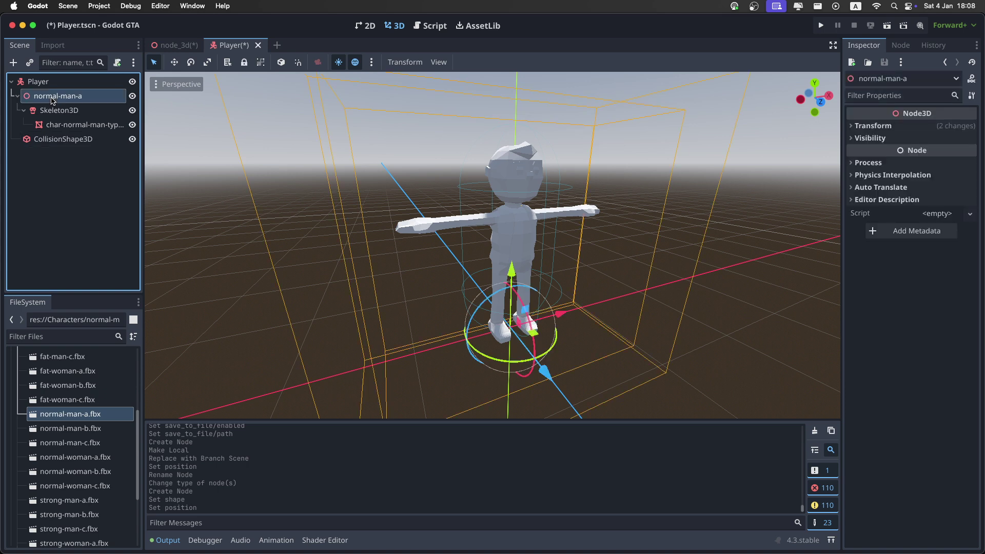
click(61, 113)
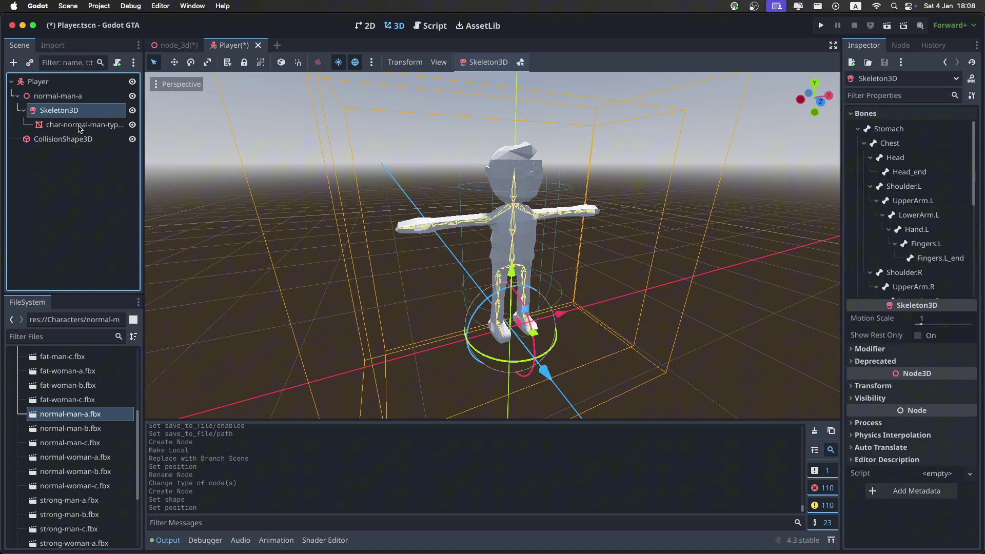
click(79, 125)
click(79, 126)
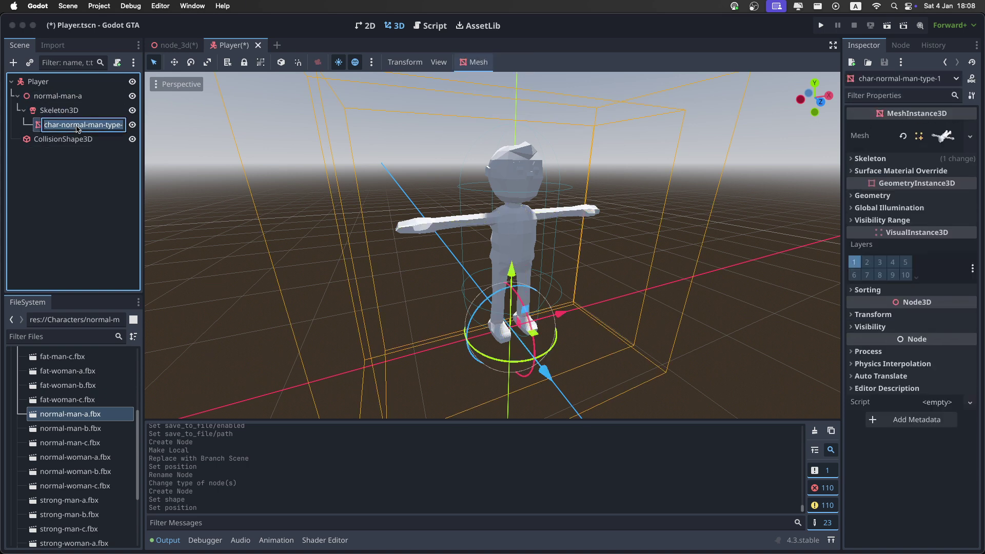
text(Mesh)
key(Return)
key(Escape)
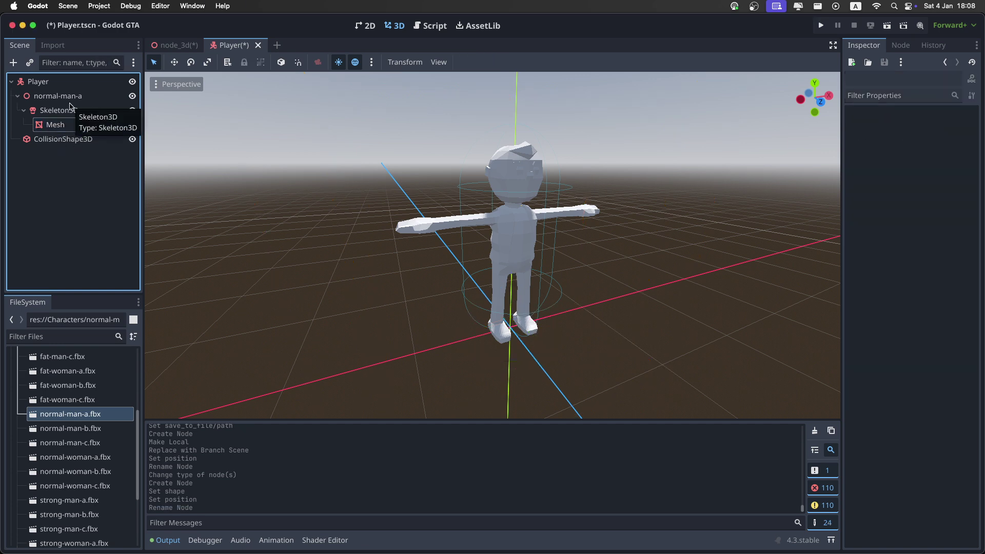
Add an AnimationPlayer node as a child of Player.
right_click(64, 81)
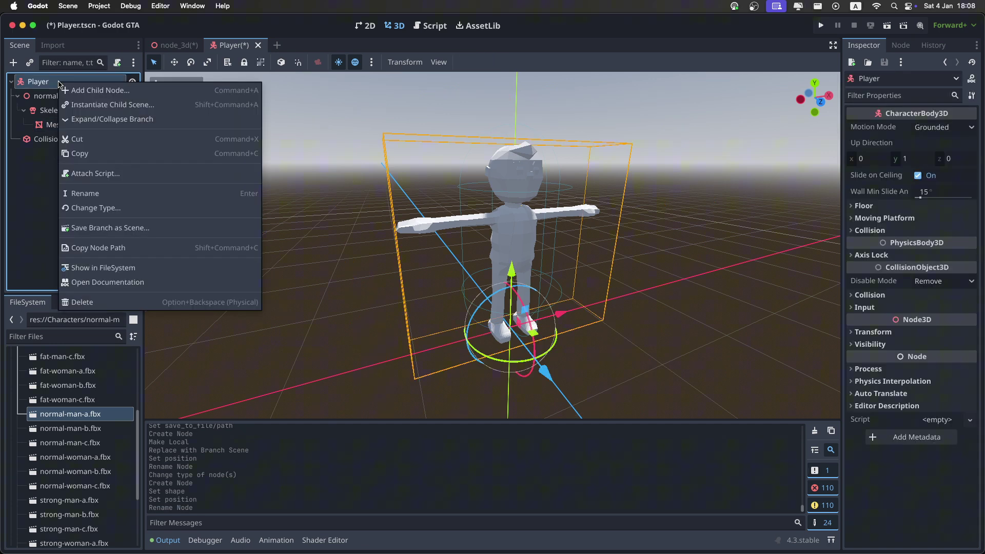
click(94, 88)
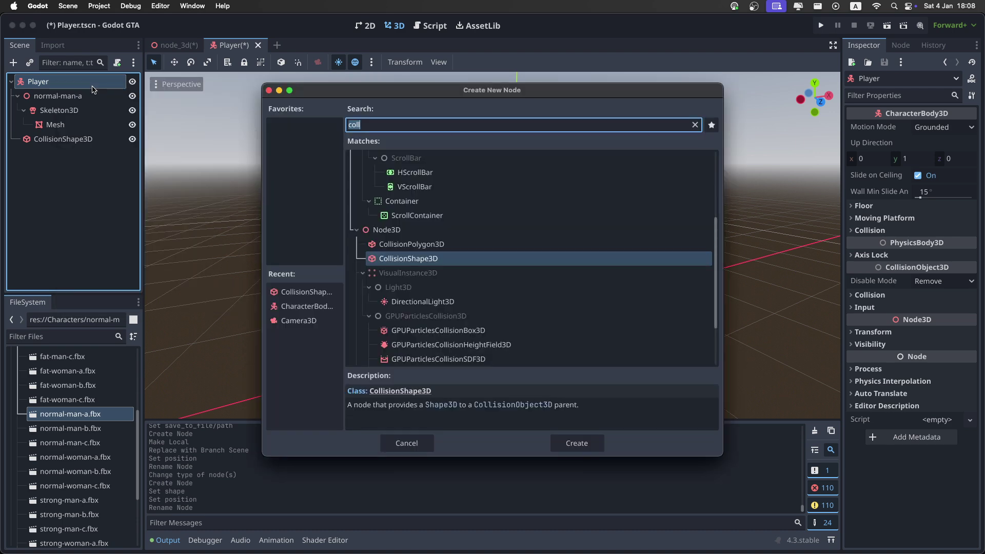
text(anim)
key(Return)
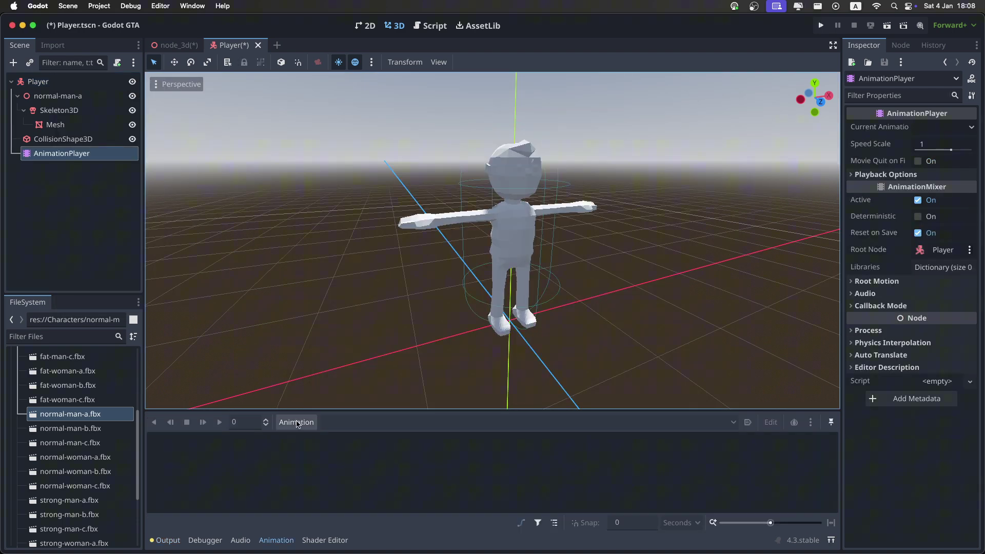
Create an animation named new_animation in the AnimationPlayer and delete it from the [Global] animation library.
click(297, 422)
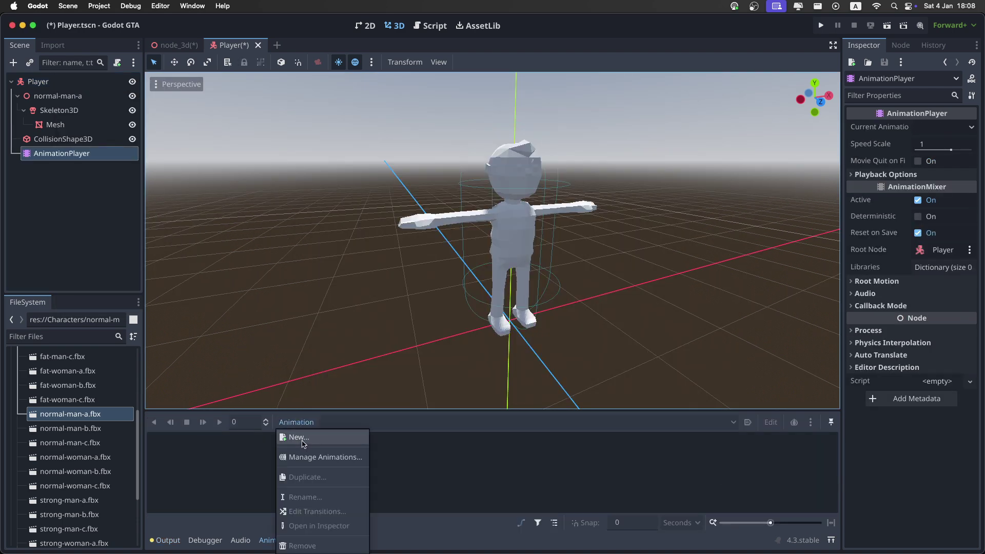
click(299, 438)
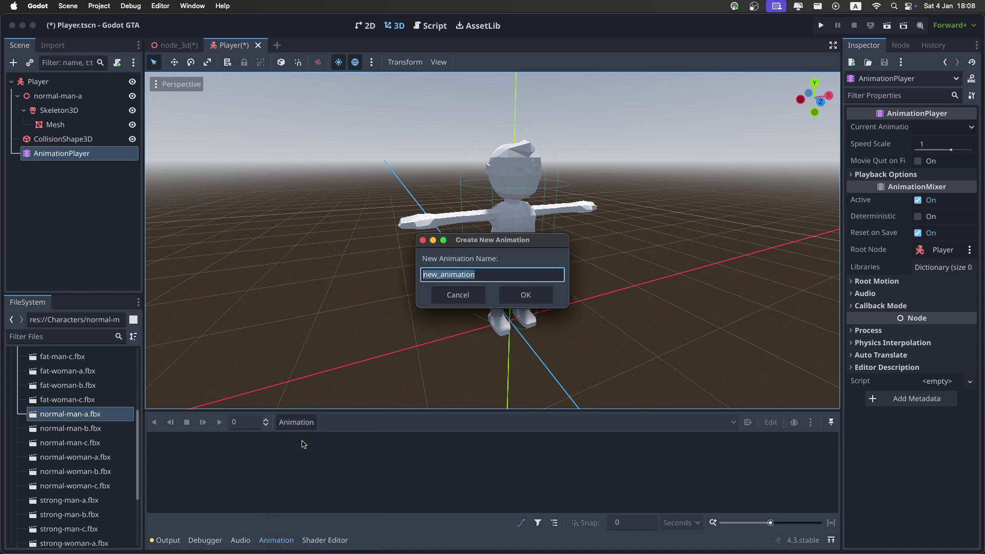
click(526, 295)
click(300, 424)
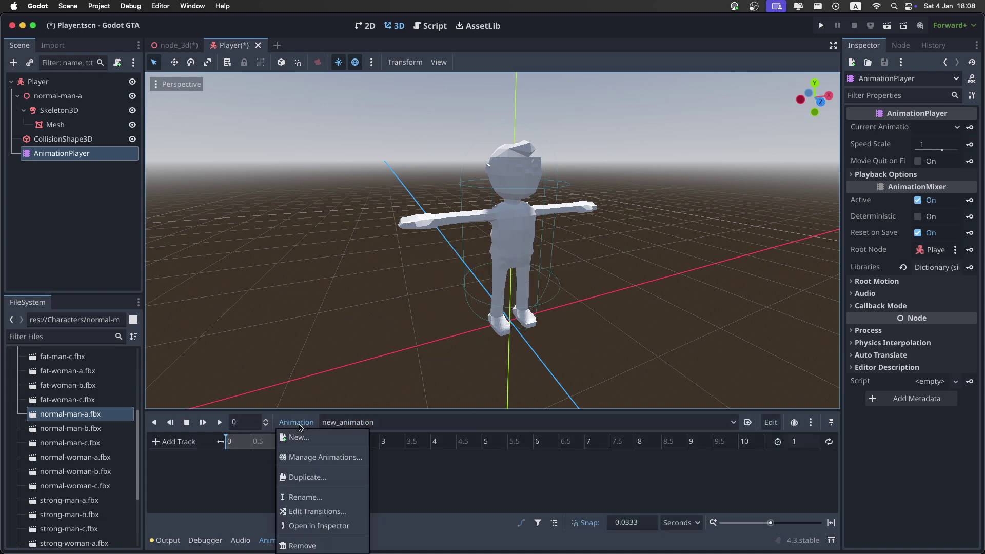
click(309, 457)
click(725, 197)
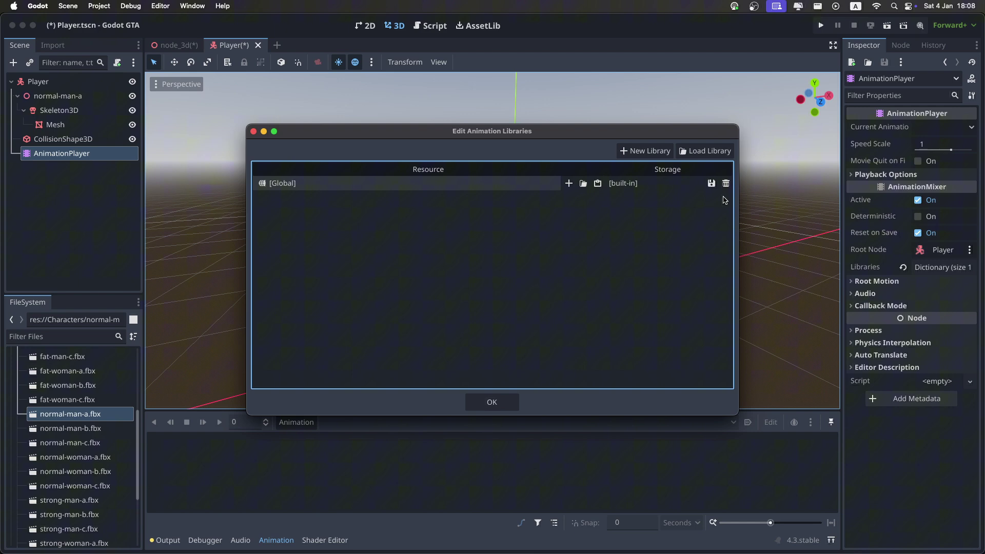
Load IdleN.res, JumpN.res, RunN.res and WalkN.res from the Animations folder into the [Global] animation library.
click(584, 183)
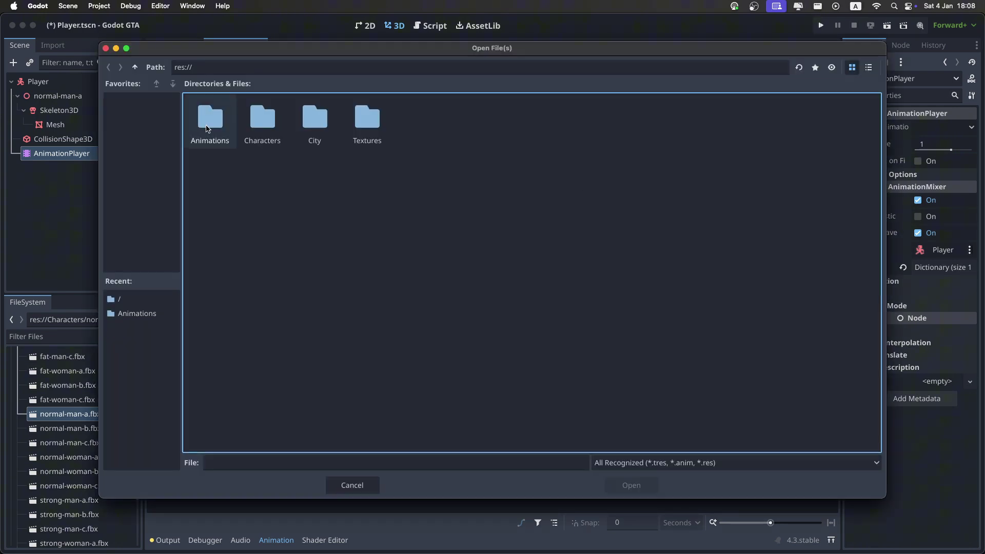
double_click(224, 138)
click(224, 137)
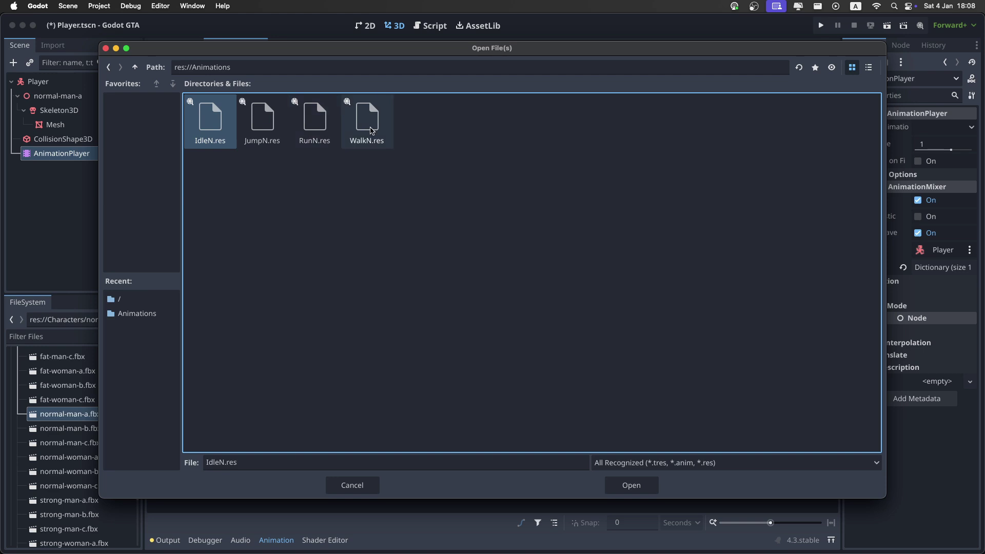
shift+click(372, 127)
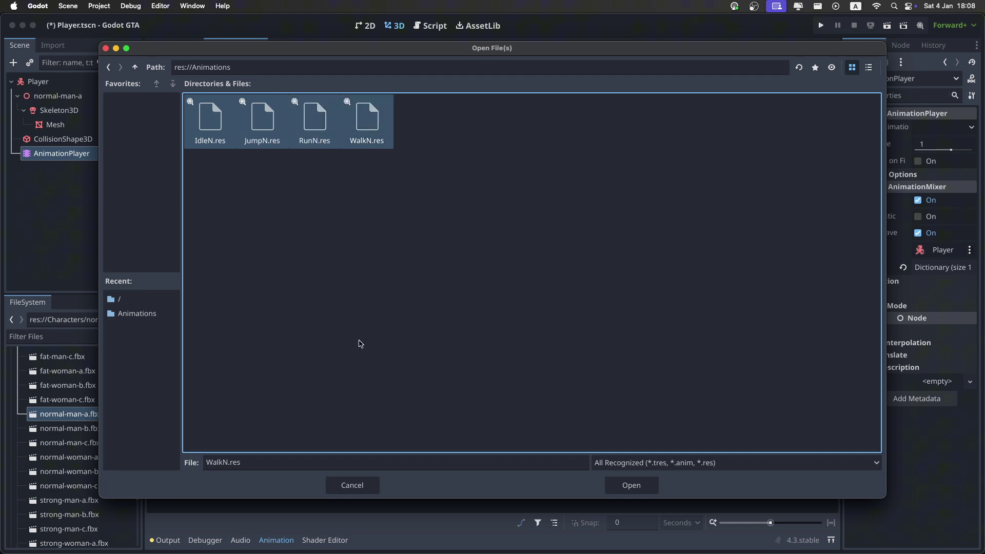
click(632, 486)
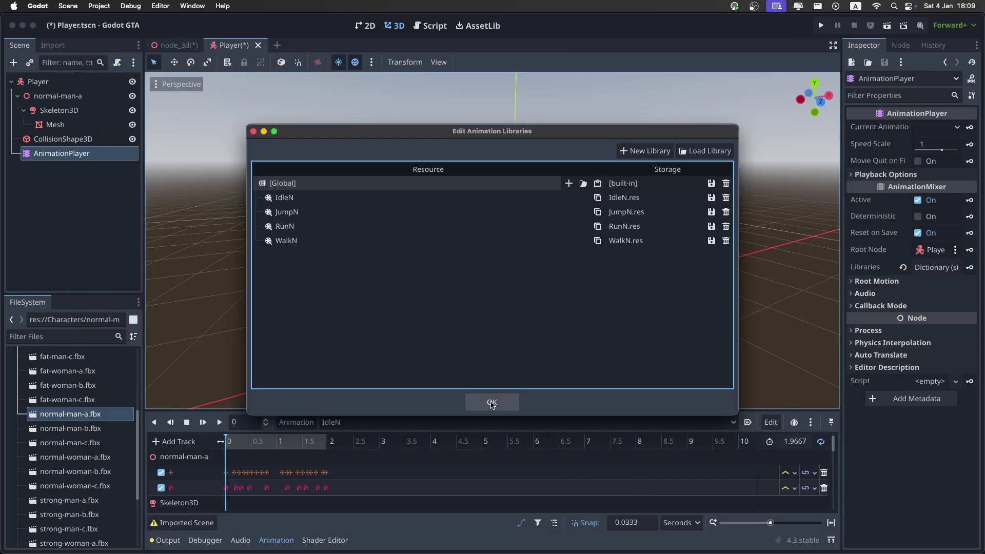
click(491, 403)
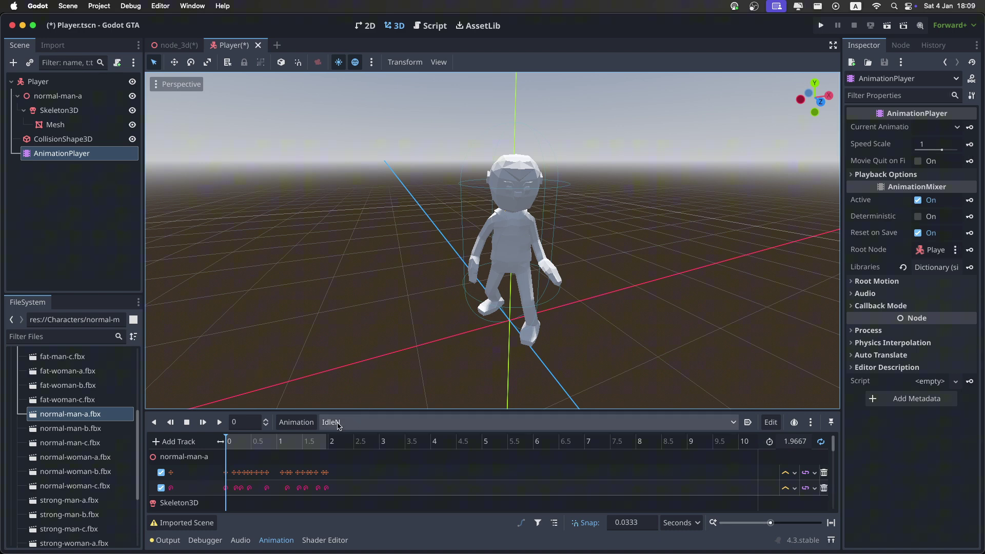
Preview the loaded animations on the character, including IdleN, RunN and JumpN.
click(219, 421)
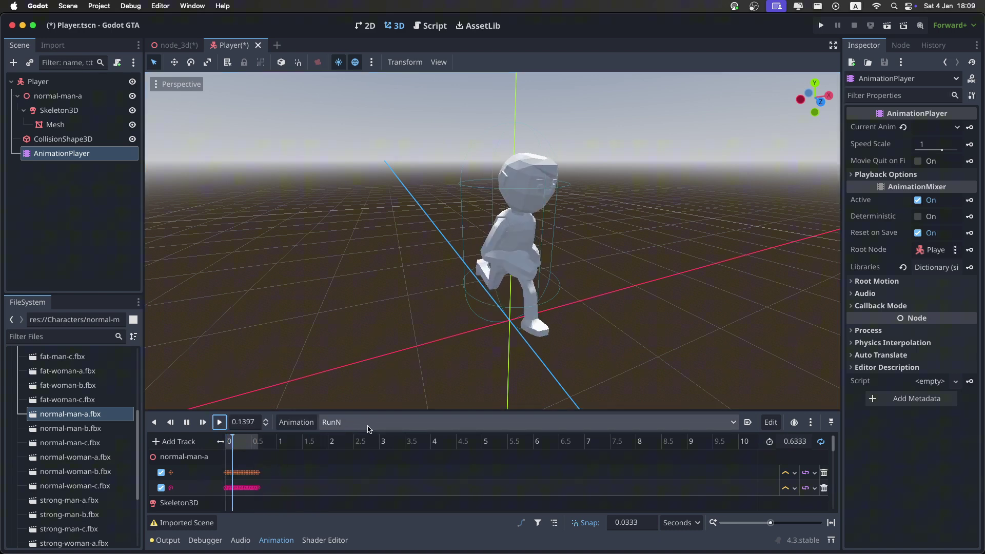
click(368, 425)
click(338, 437)
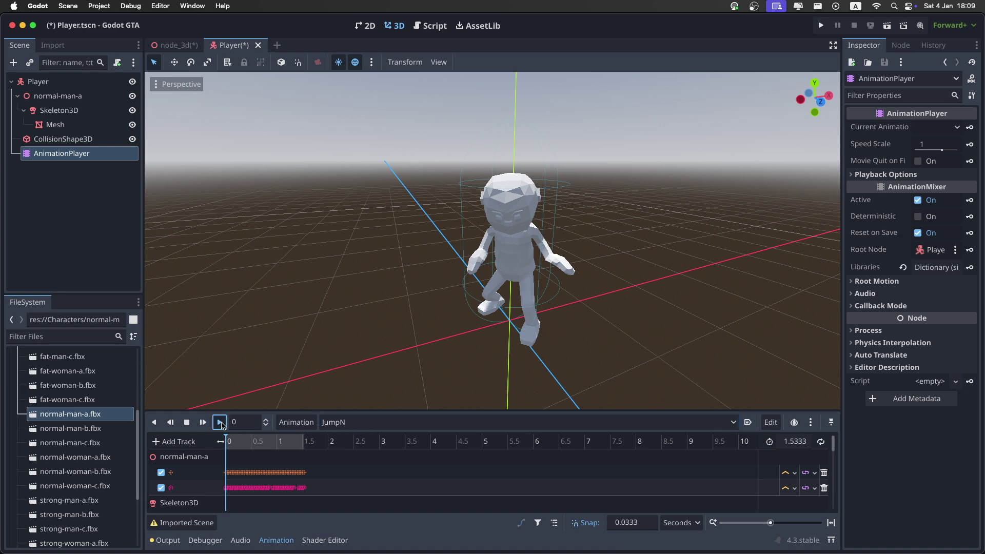
click(219, 422)
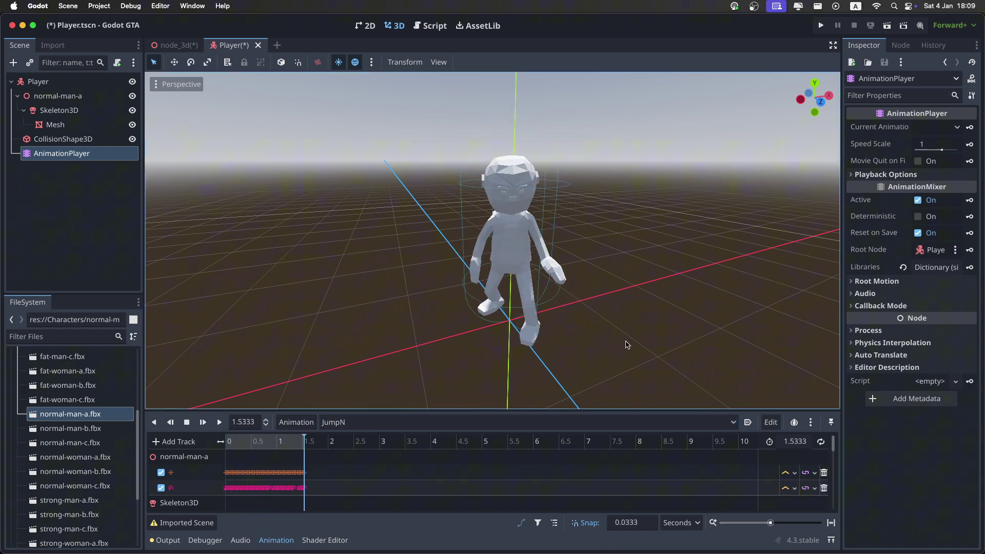
click(613, 324)
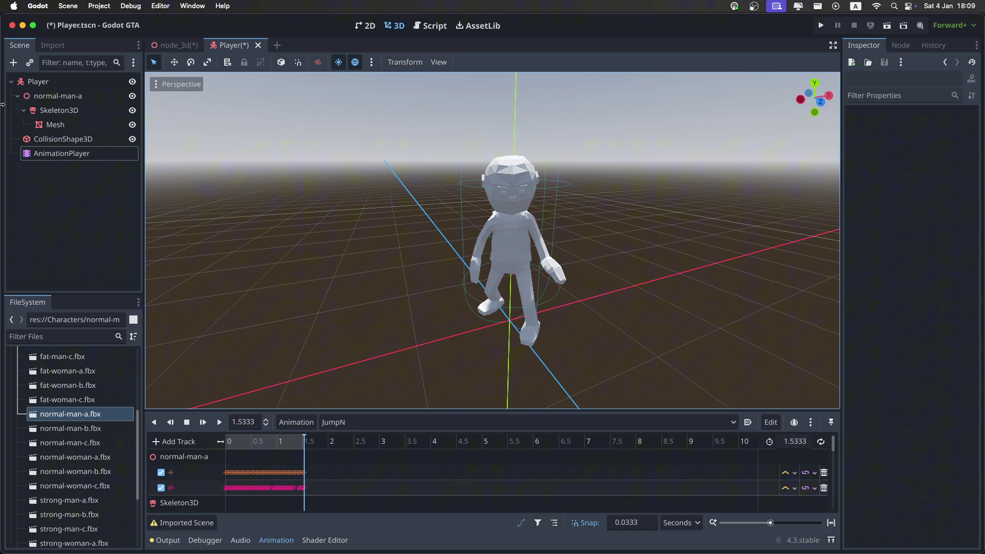
Assign palette1.png from the Textures folder to surface material override 0 of Mesh and save the Player scene.
click(77, 128)
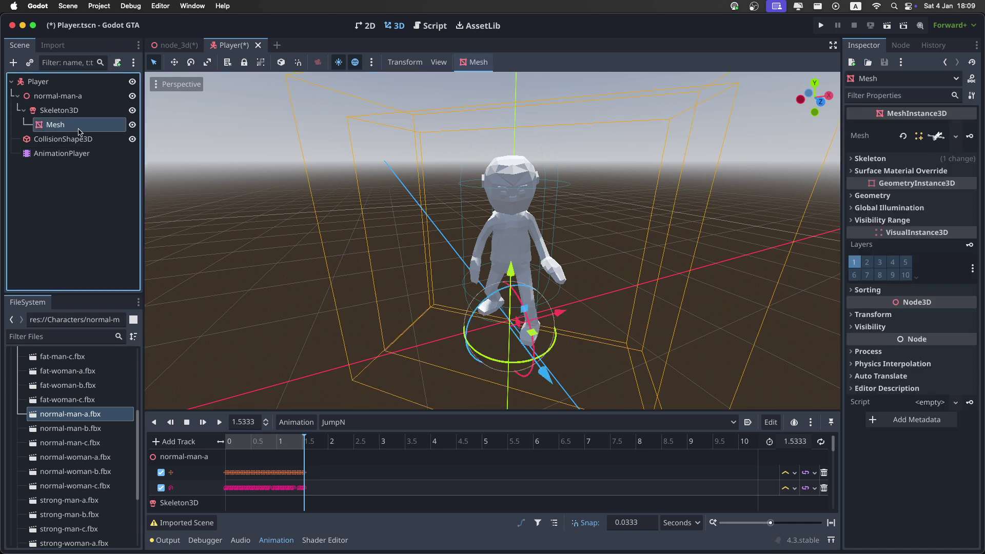
click(911, 170)
scroll(82, 404, down, 4)
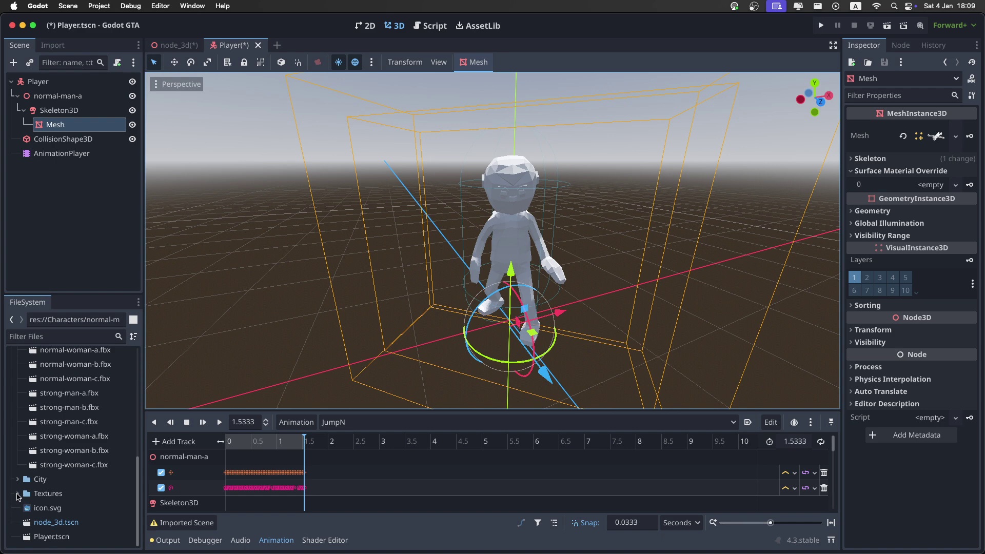
click(17, 495)
scroll(40, 463, down, 3)
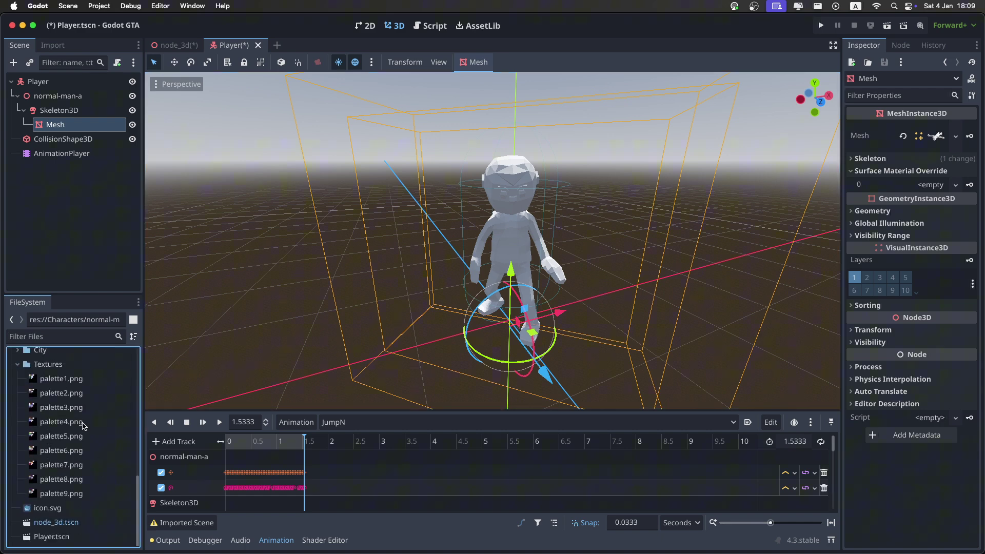
click(60, 380)
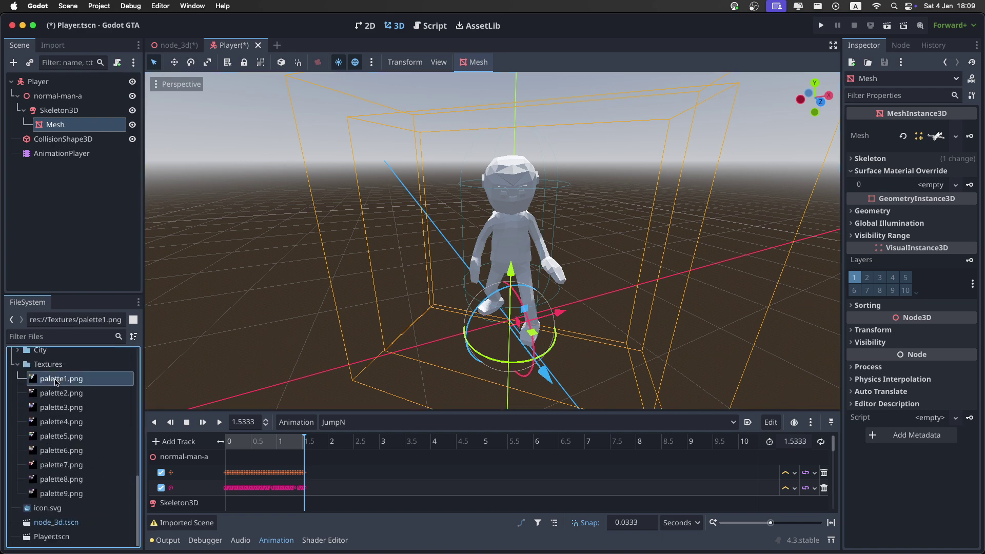
drag(50, 383, 928, 188)
middle_drag(702, 245, 612, 237)
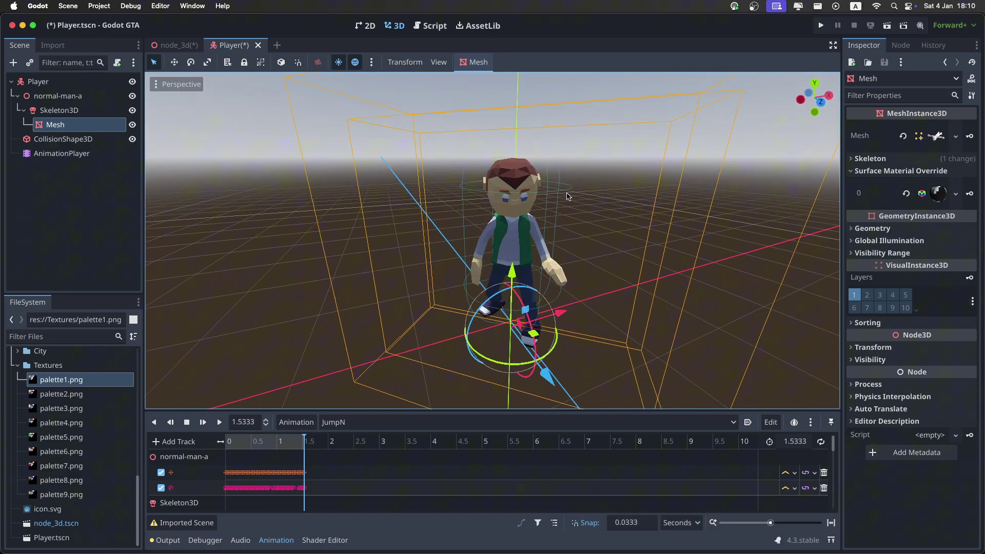
click(589, 235)
key(super+s)
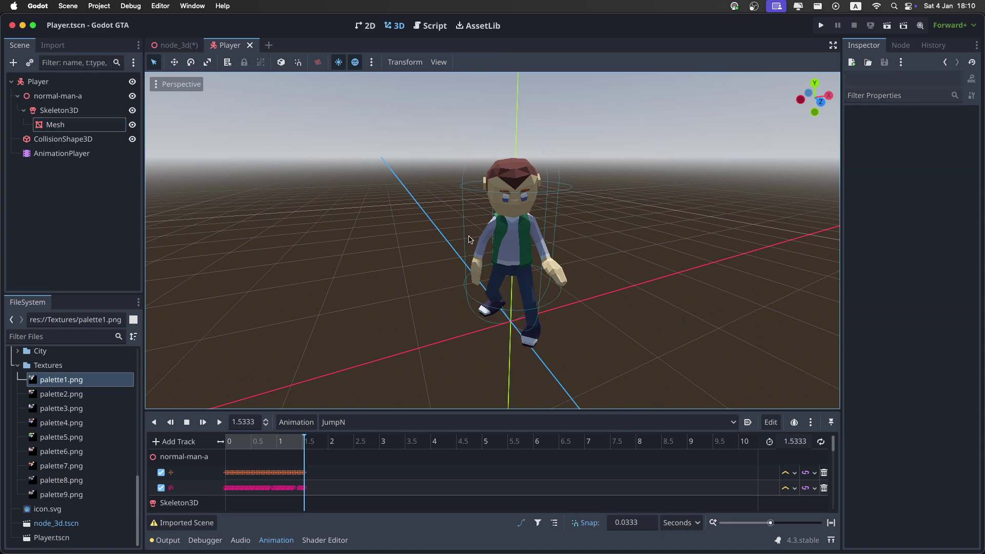
Add a Node3D as a child of Player and name it Camera Holder.
right_click(46, 84)
click(70, 91)
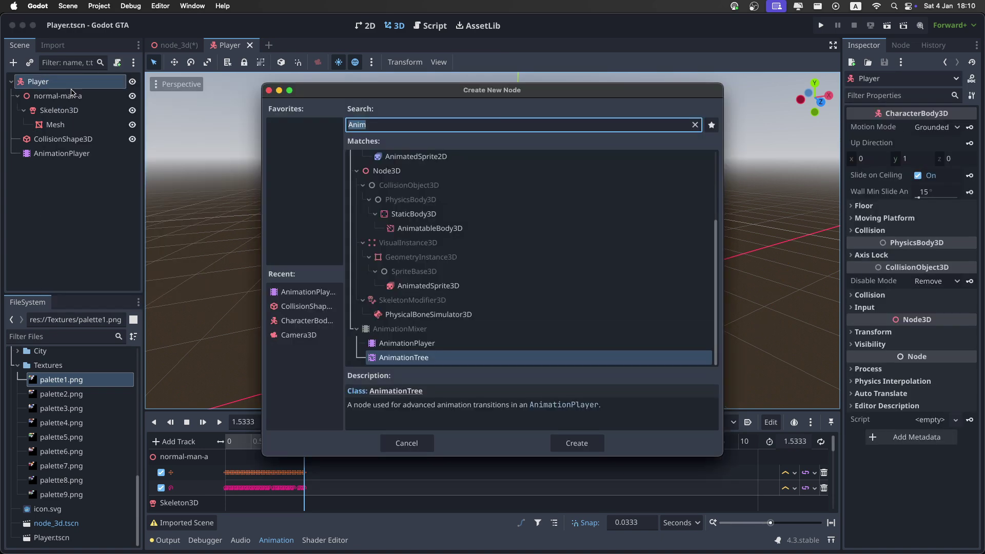
double_click(394, 172)
double_click(80, 171)
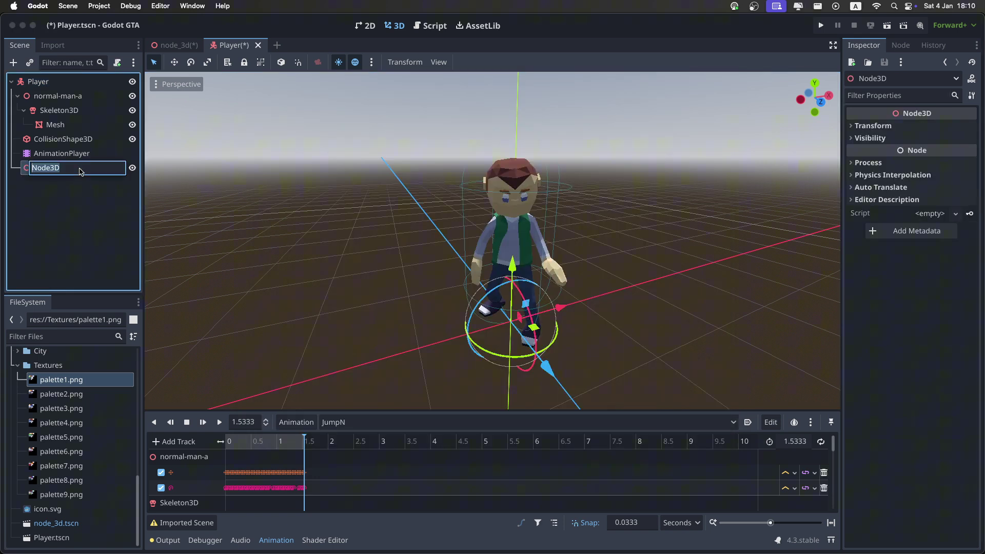
text(Camera Holder)
key(Return)
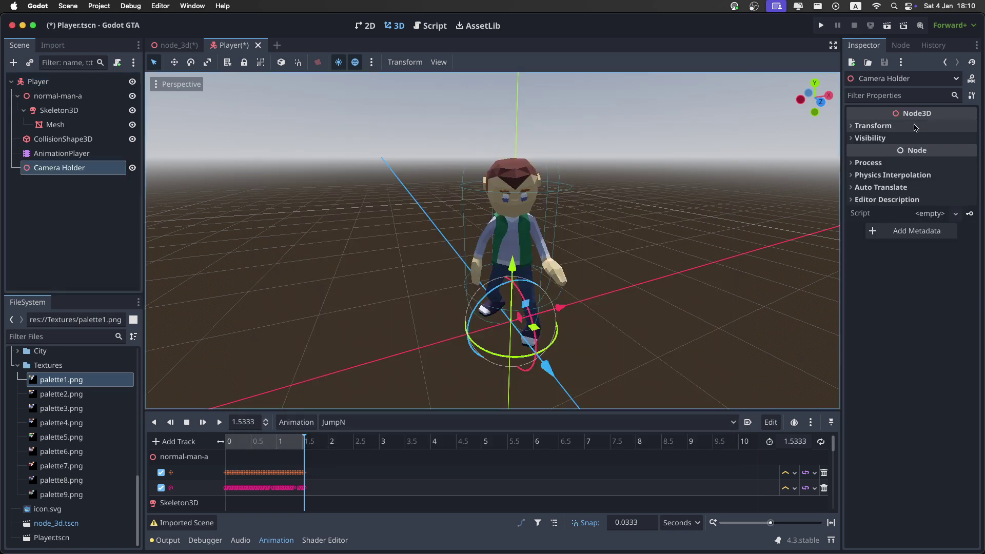
Raise Camera Holder to the character's head height with a Y position of 1.6 m.
click(915, 126)
drag(519, 268, 520, 134)
click(916, 157)
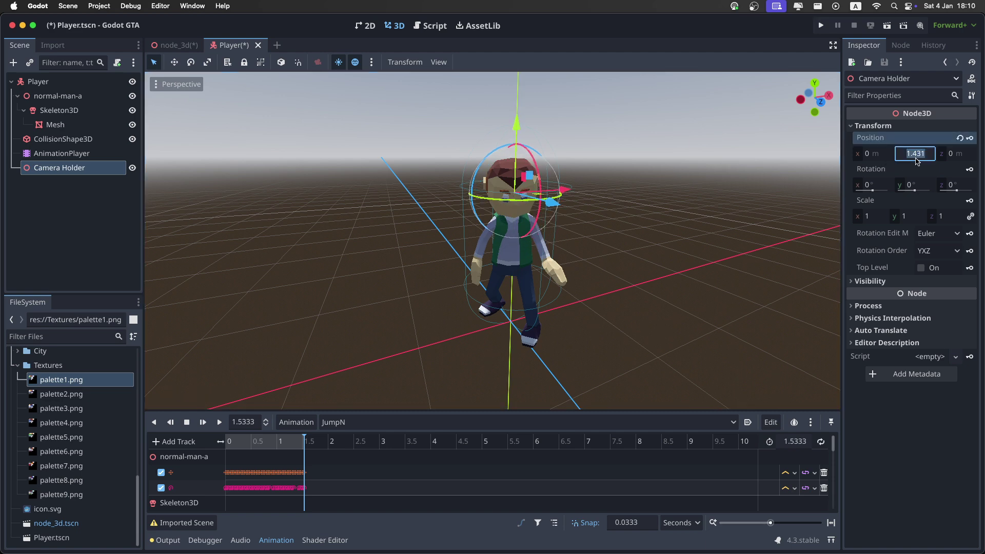
text(1.6)
key(Return)
Add a RayCast3D as a child of Camera Holder and set its target position to 0, 0, -2 m.
key(super+a)
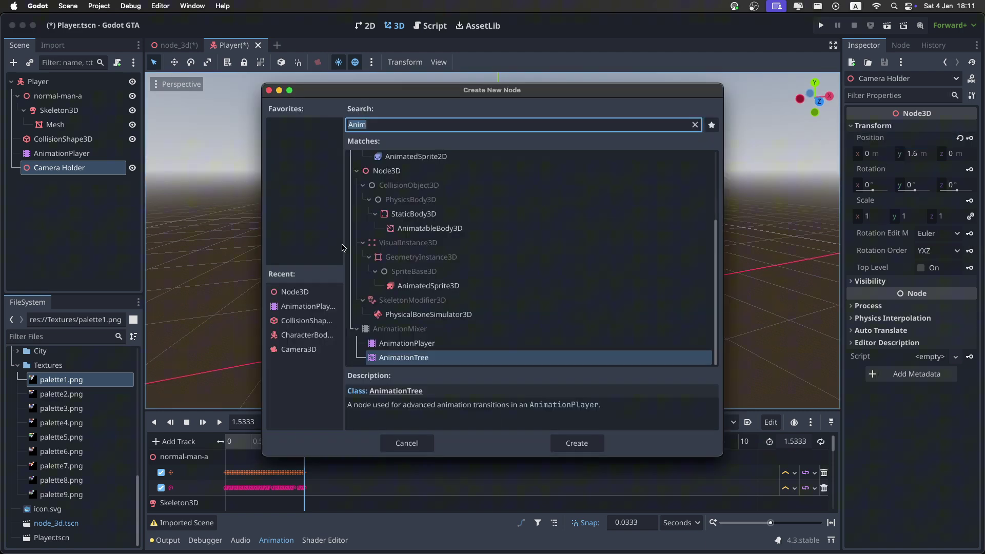
text(ray)
key(Return)
click(924, 174)
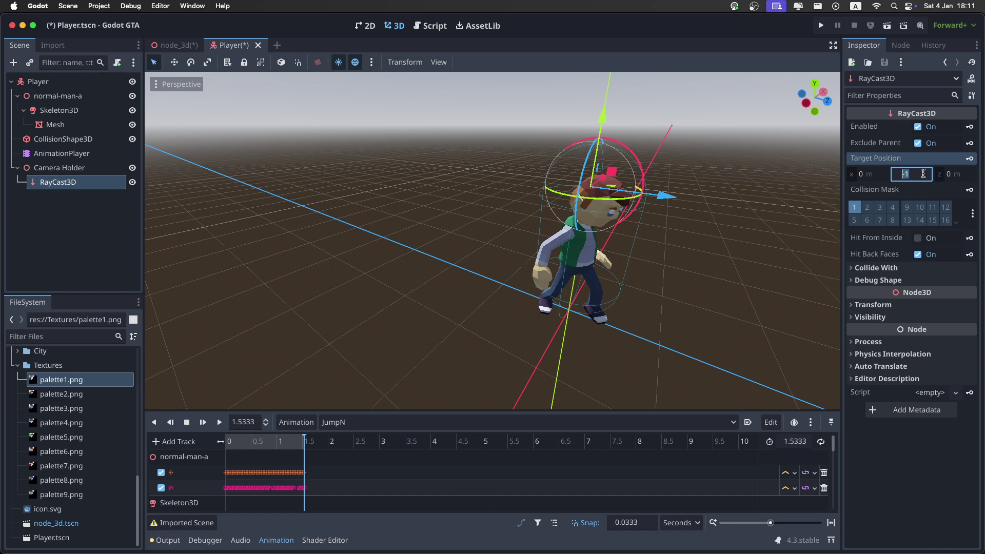
text(0)
click(962, 176)
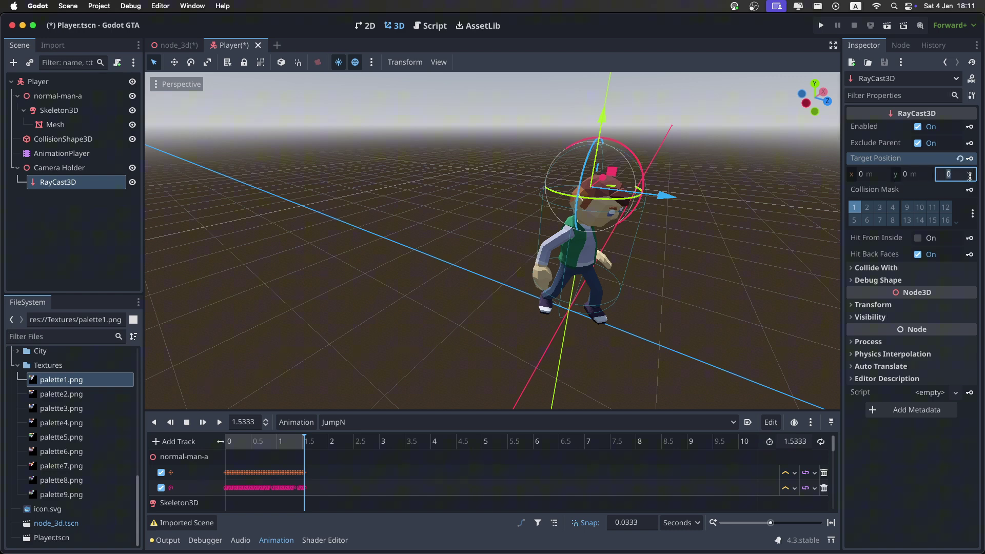
text(2)
key(Return)
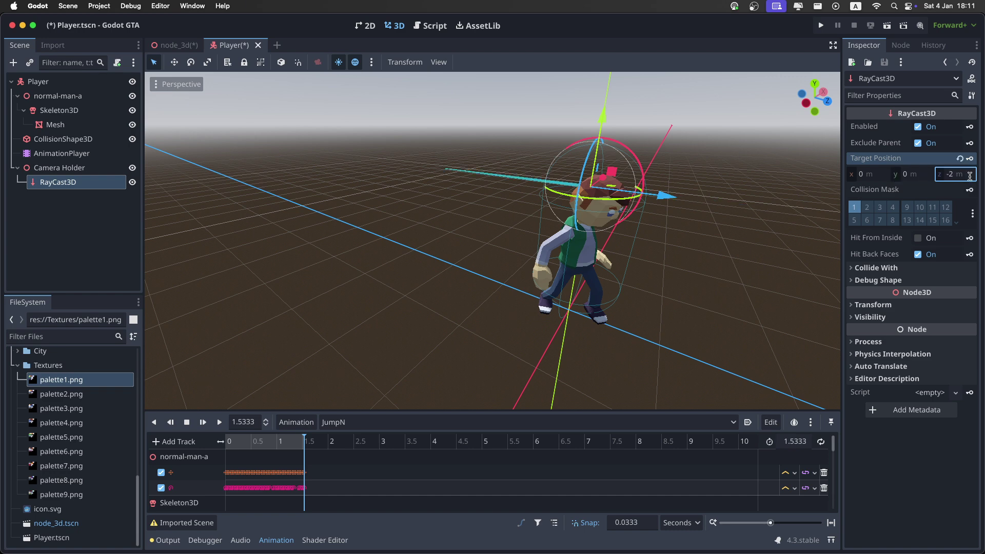
Add a Camera3D as a child of RayCast3D with a Y rotation of 180° and a Z position of -2 m.
right_click(73, 186)
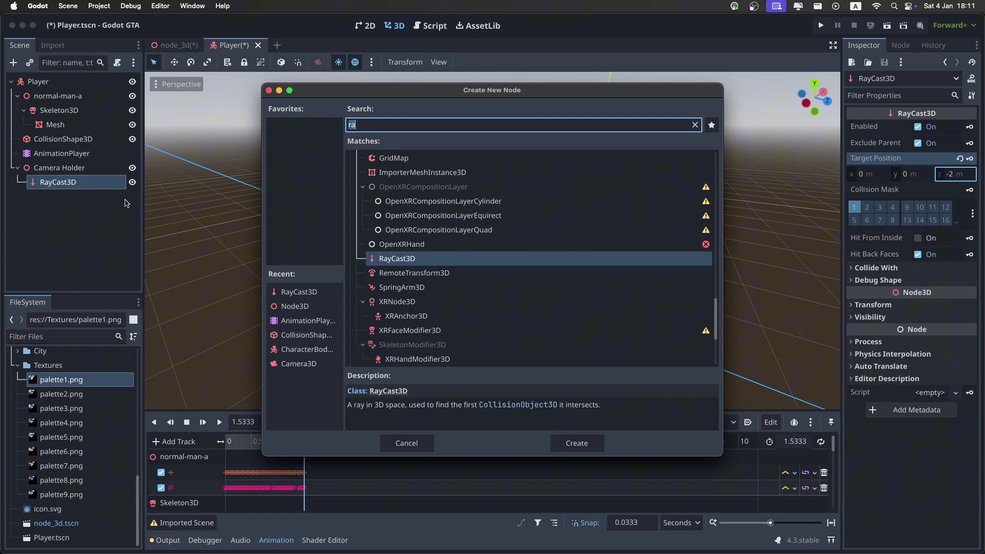
text(ca)
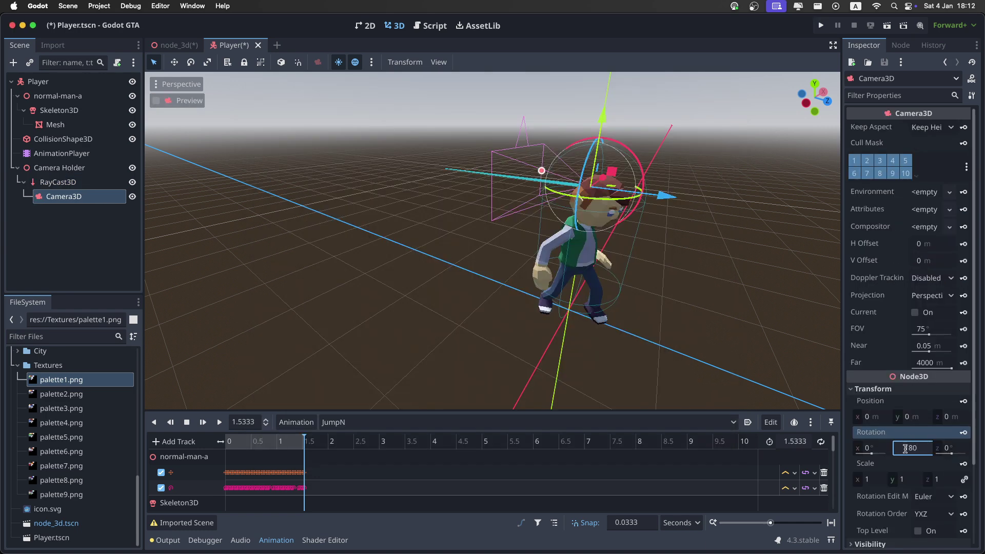
key(Return)
click(957, 420)
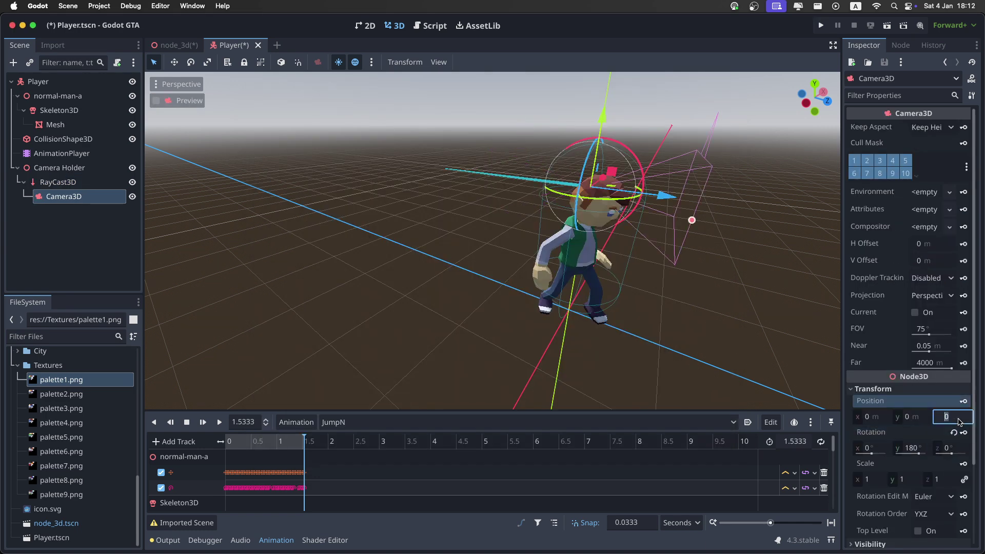
text(-2)
key(Return)
click(583, 302)
middle_drag(583, 302, 565, 301)
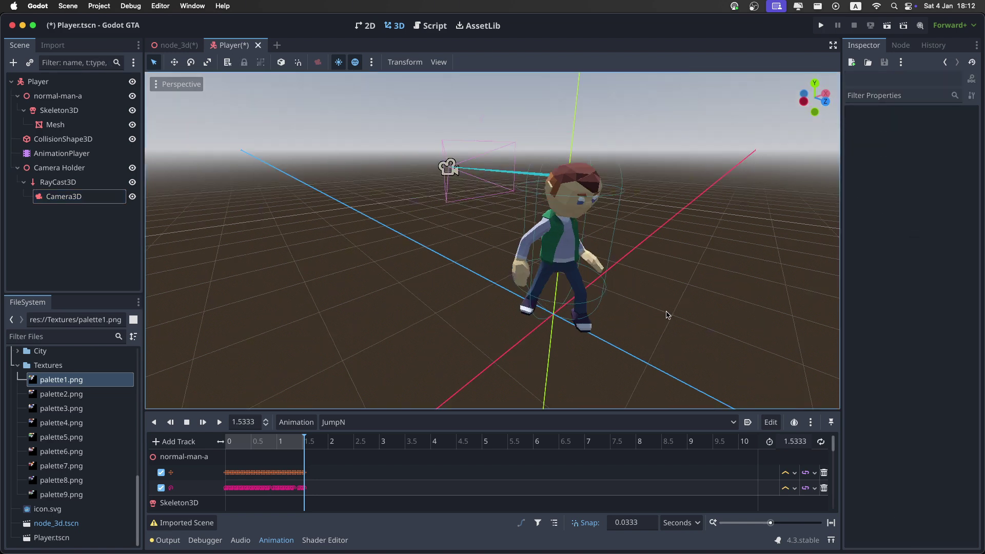
Turn on Top Level for Mesh and set its rotation to -90°, 0°, 0°.
click(83, 126)
click(878, 348)
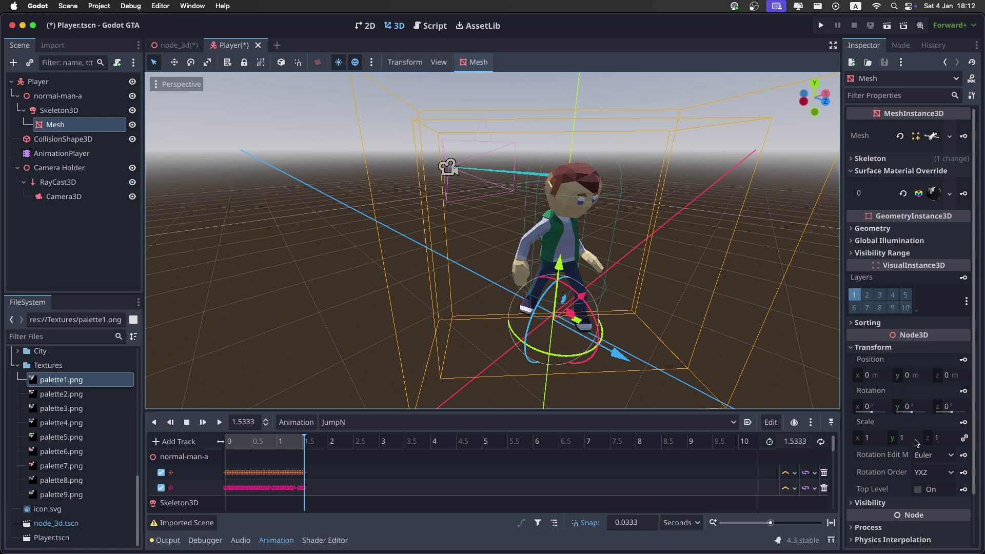
click(921, 491)
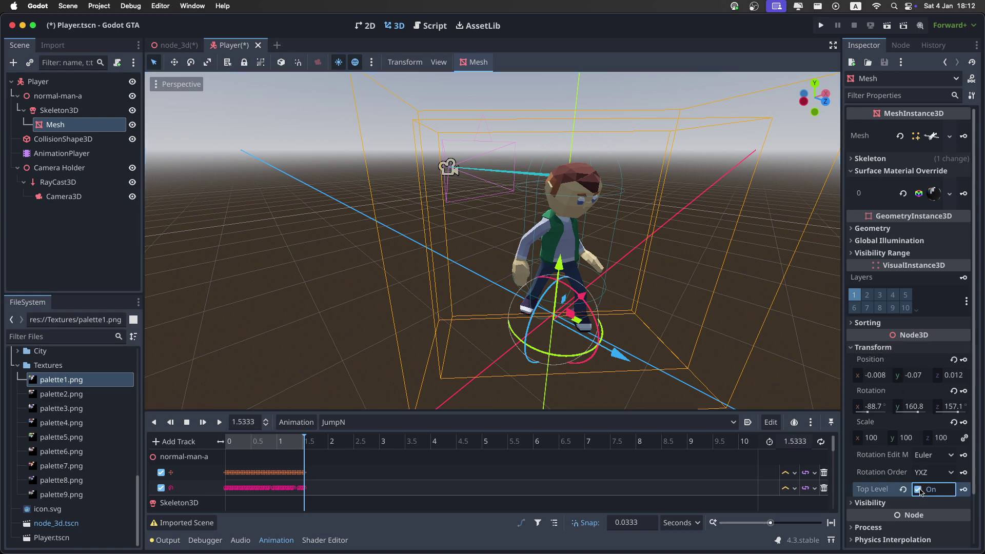
click(954, 391)
click(886, 409)
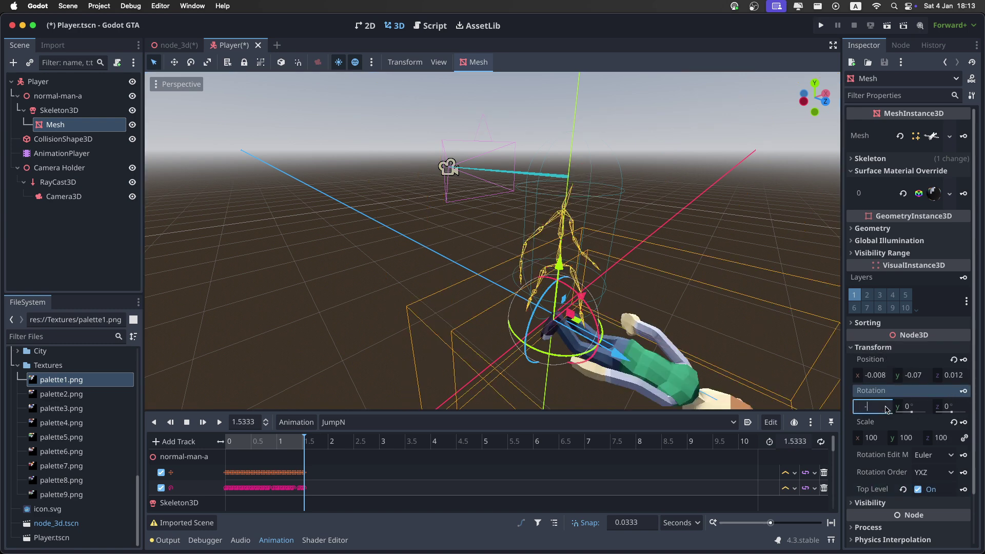
key(Return)
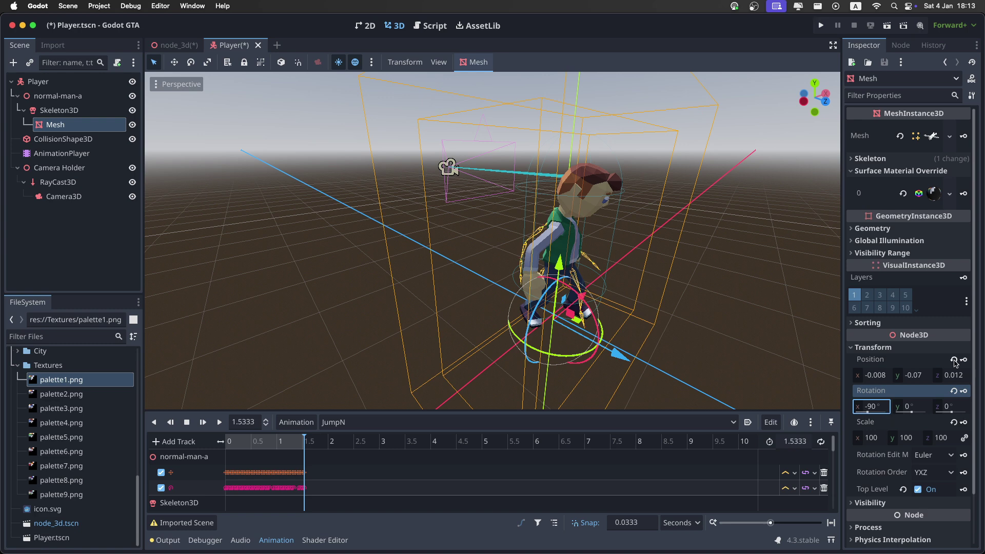
Reset the Mesh position and set its Y value to -0.05 m.
click(954, 360)
click(925, 377)
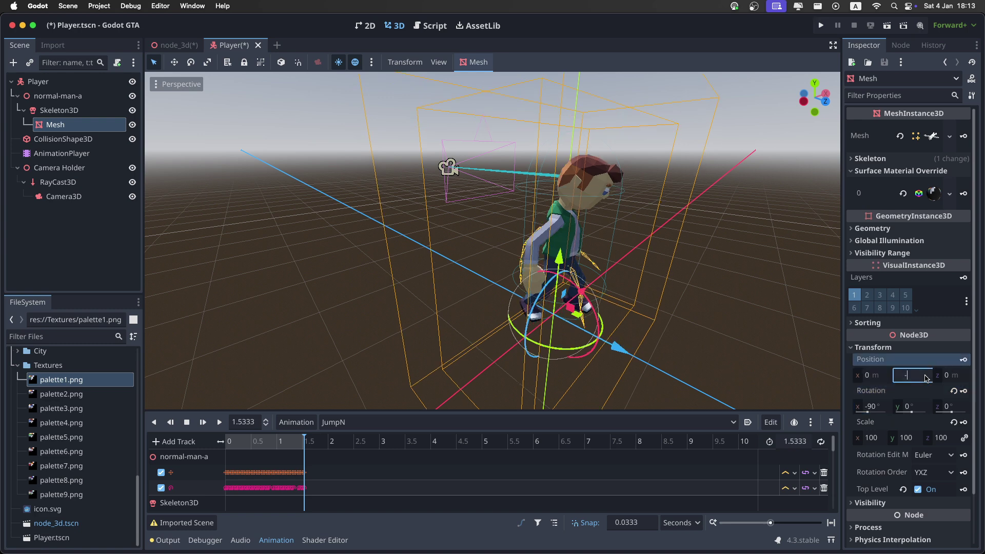
key(Return)
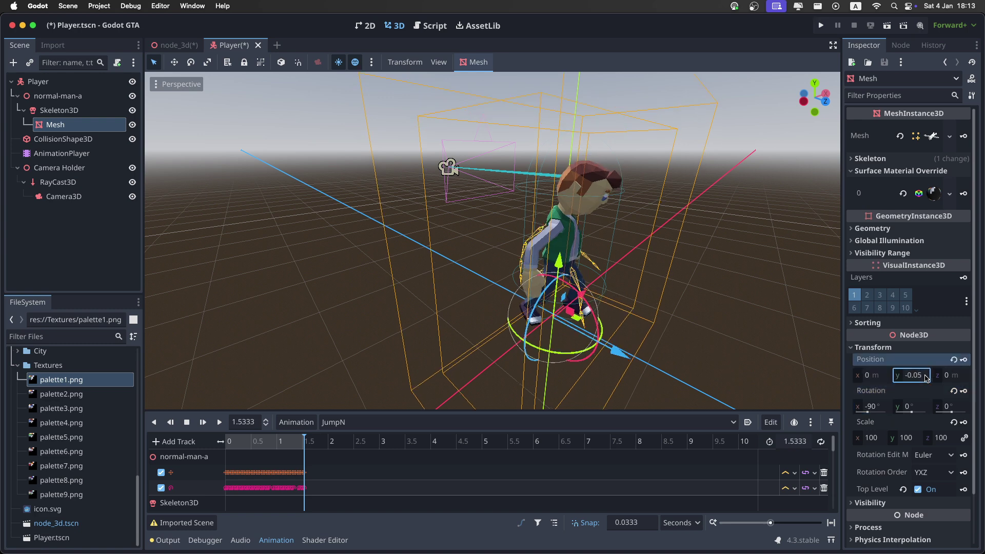
click(359, 198)
Add a Node3D as a child of Player and name it Mesh Look.
right_click(75, 87)
click(104, 100)
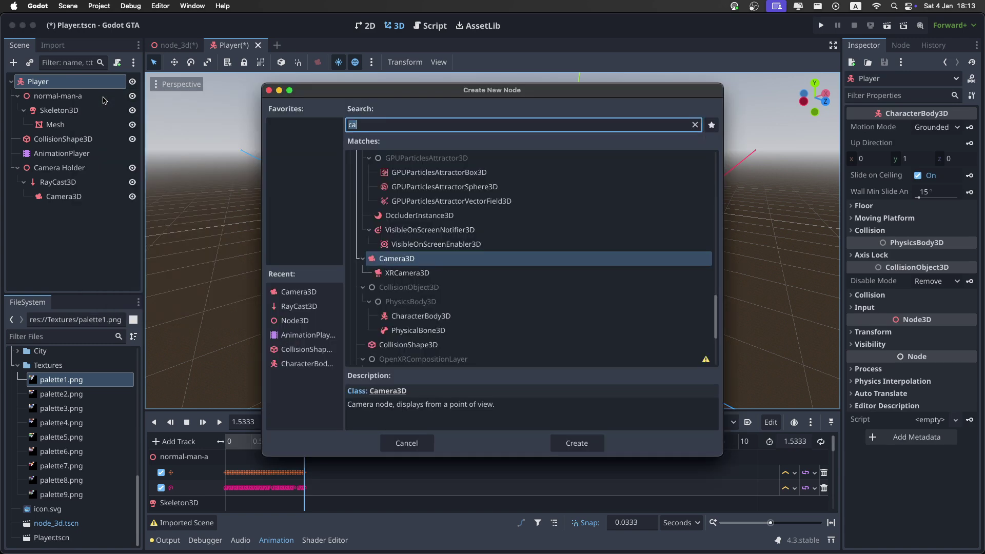
click(295, 320)
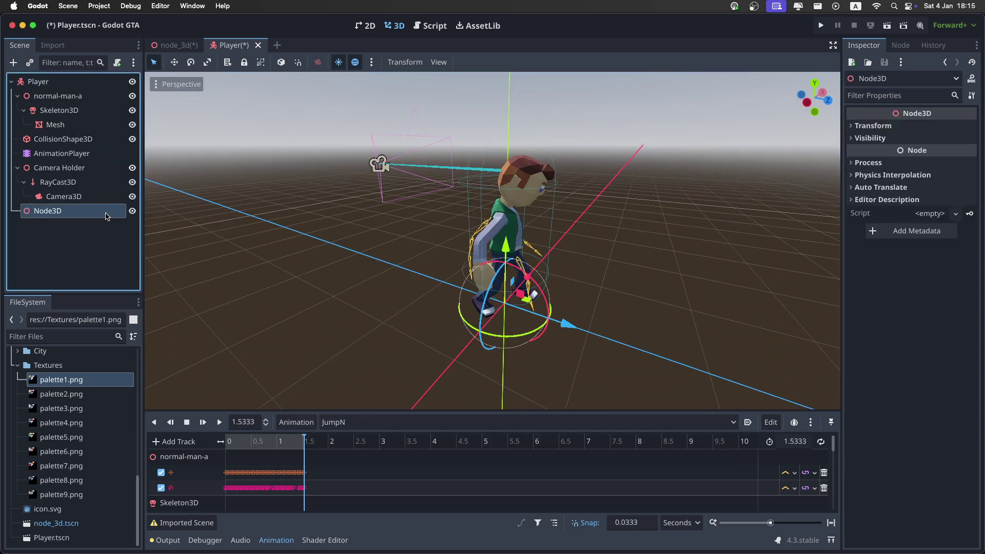
double_click(107, 216)
text(Mesh Look)
key(Return)
Attach a new GDScript, player.gd, to Player using the CharacterBody3D: Basic Movement template.
click(69, 85)
click(117, 63)
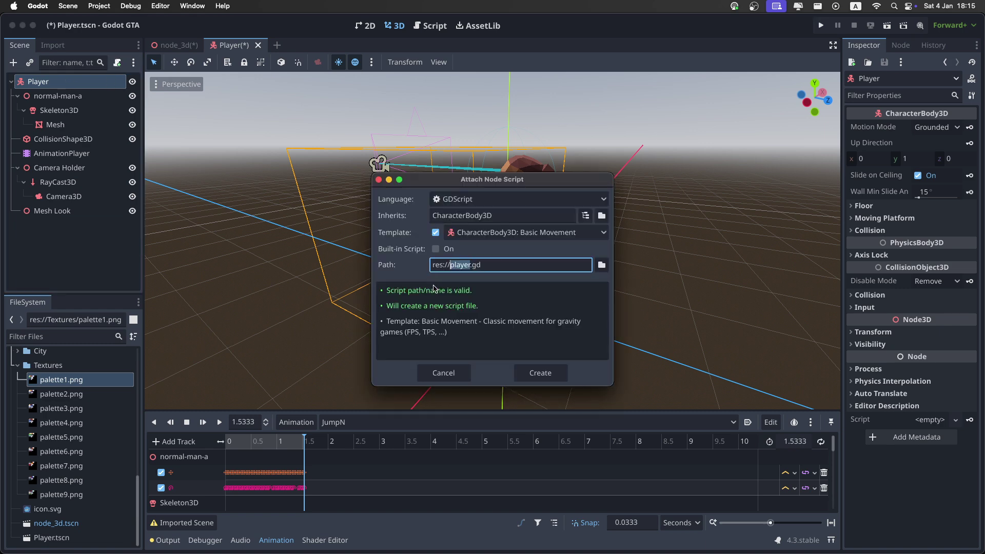
click(538, 372)
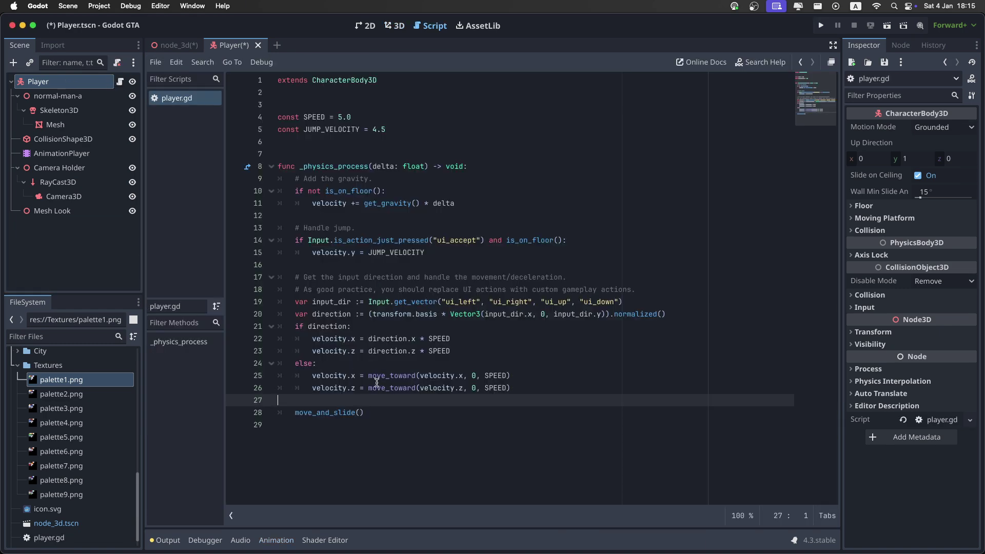
Add input actions move_left (A), move_right (D), move_forward (W), move_backward (S), walk (Shift) and jump (Space) to the project's input map.
click(100, 7)
click(105, 19)
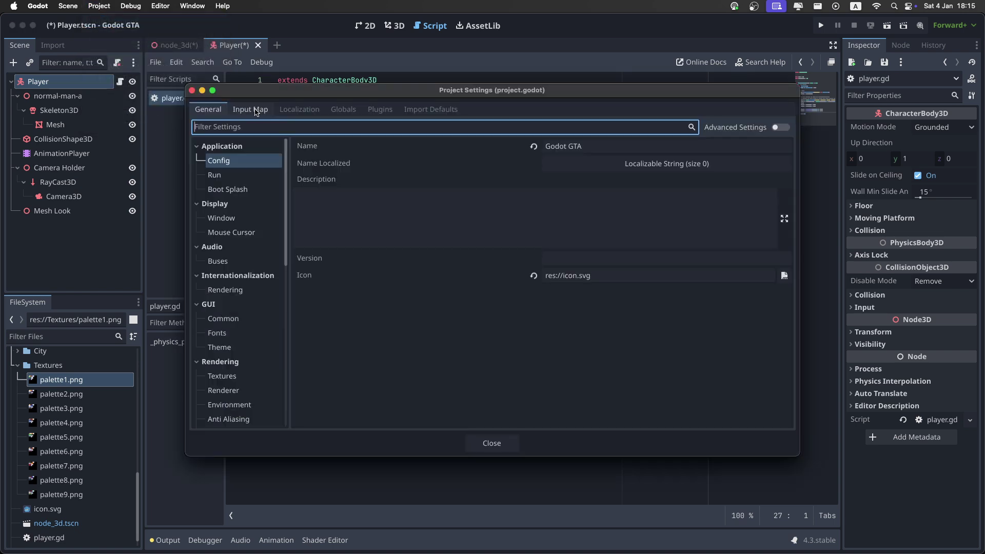
click(256, 111)
click(252, 145)
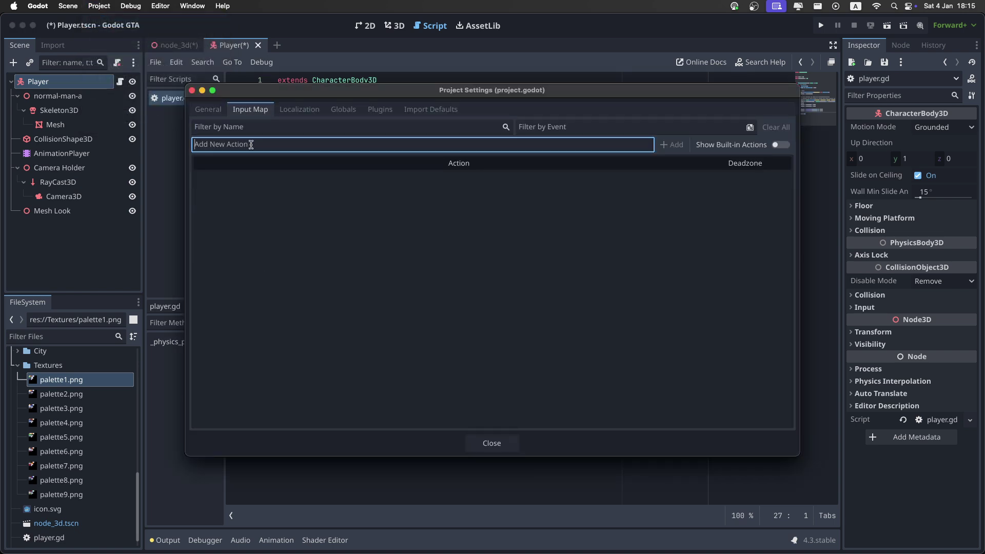
text(move_left)
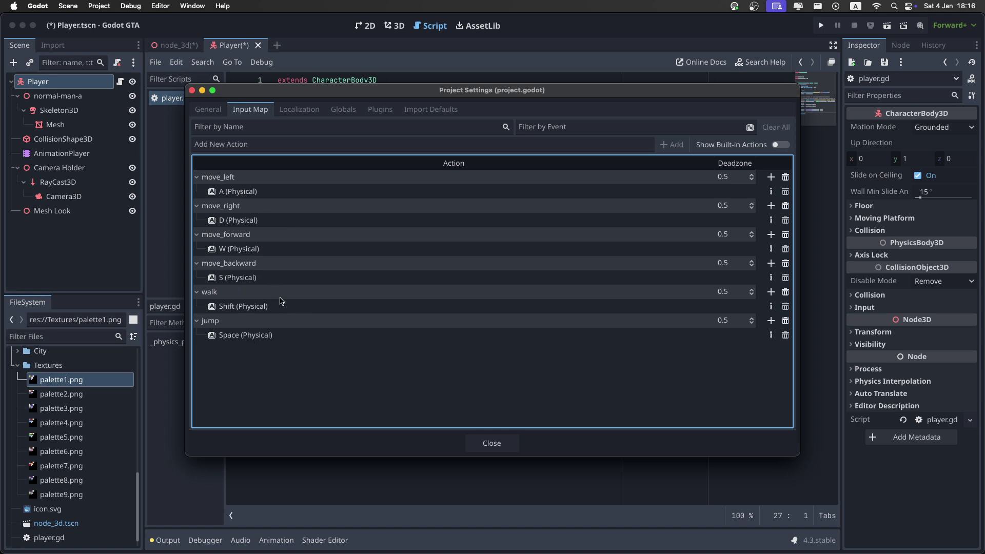
click(479, 438)
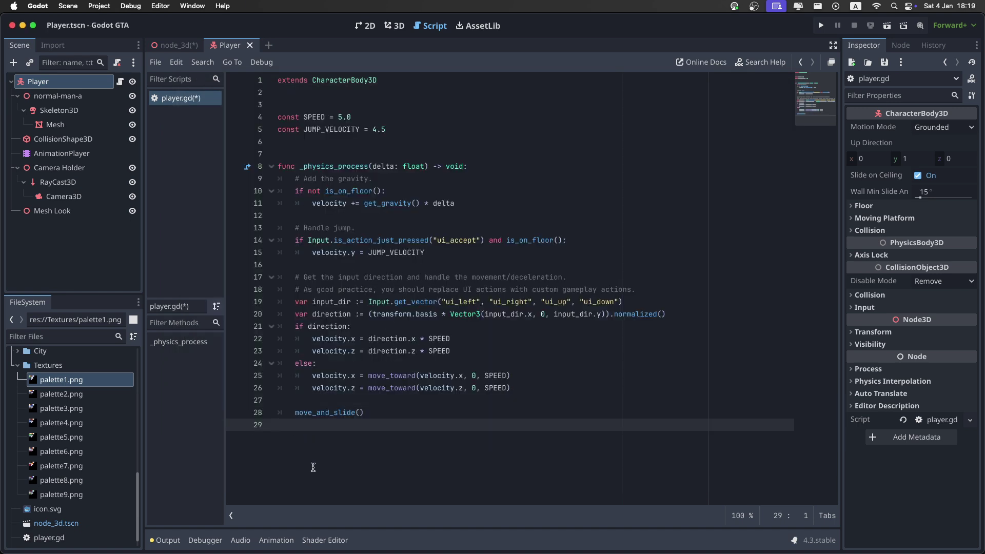
Replace all template code in player.gd with the prepared movement, camera and animation script, review it and save.
drag(312, 468, 258, 65)
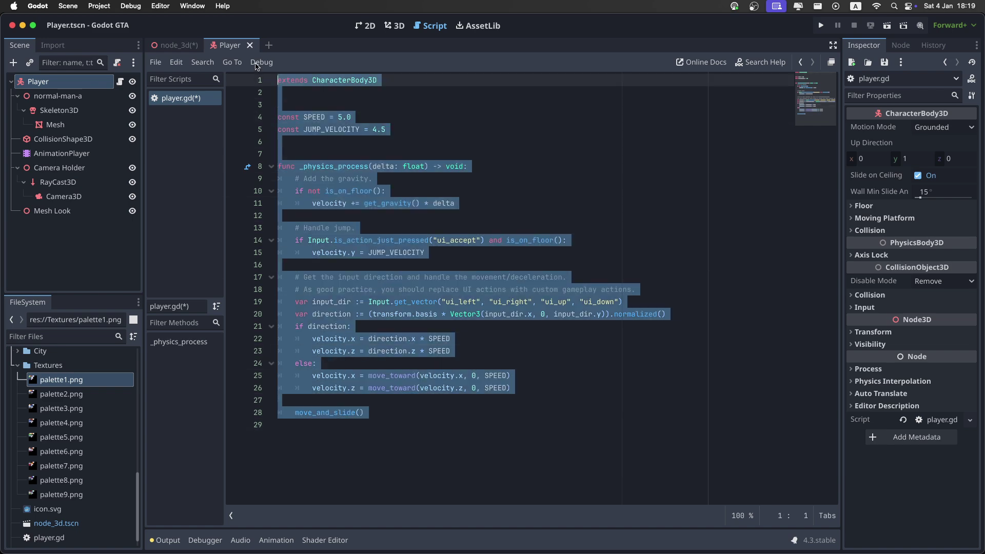
key(super+v)
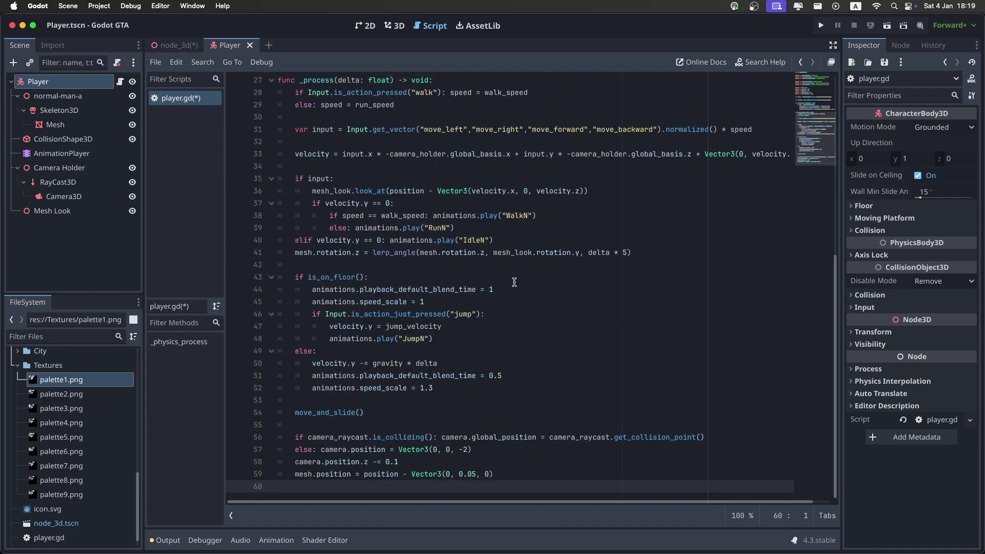
scroll(462, 279, up, 4)
click(475, 251)
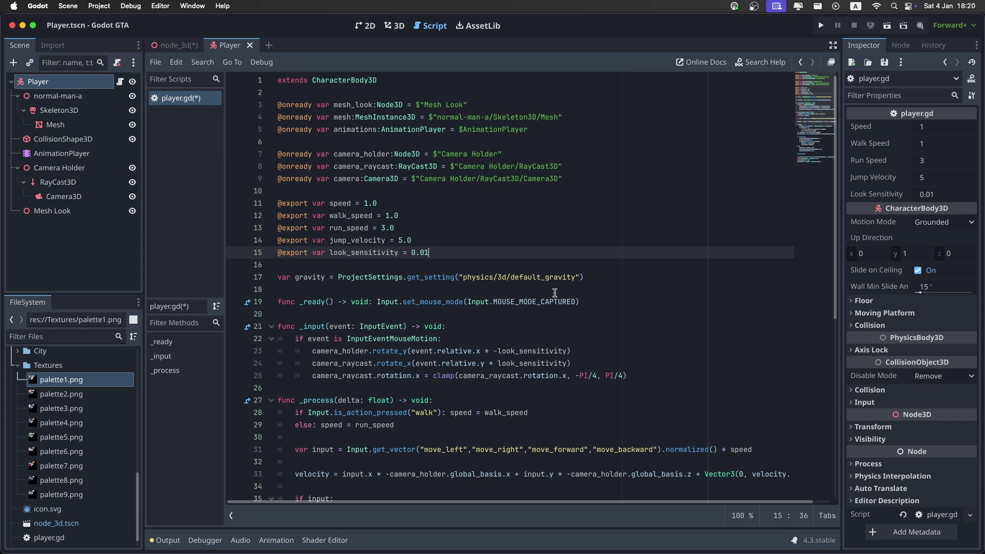
scroll(539, 275, down, 6)
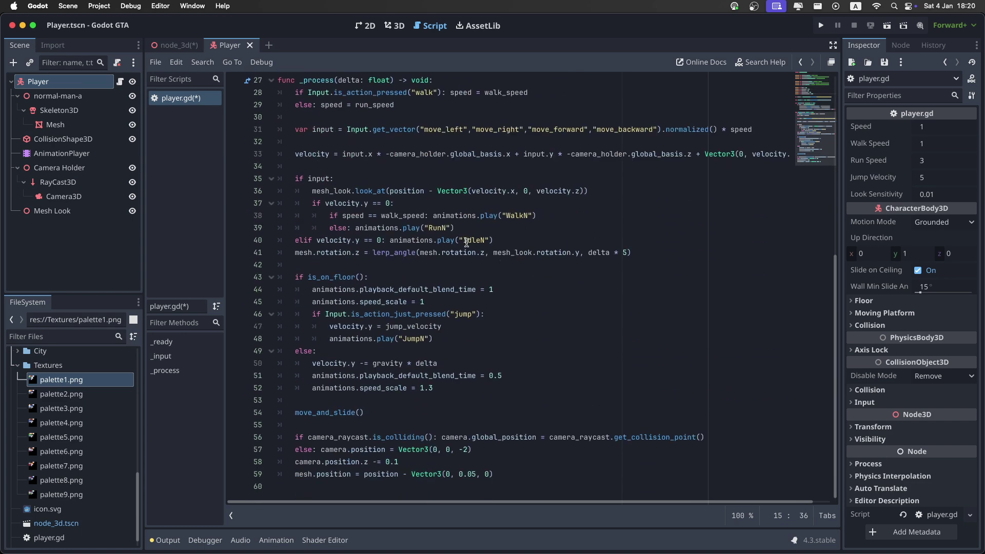
scroll(466, 244, up, 3)
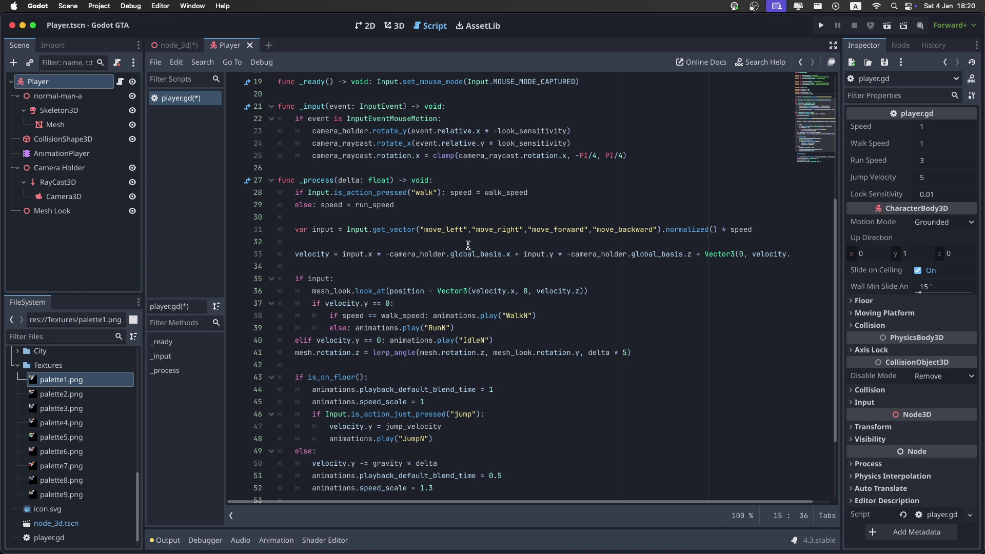
scroll(467, 244, down, 3)
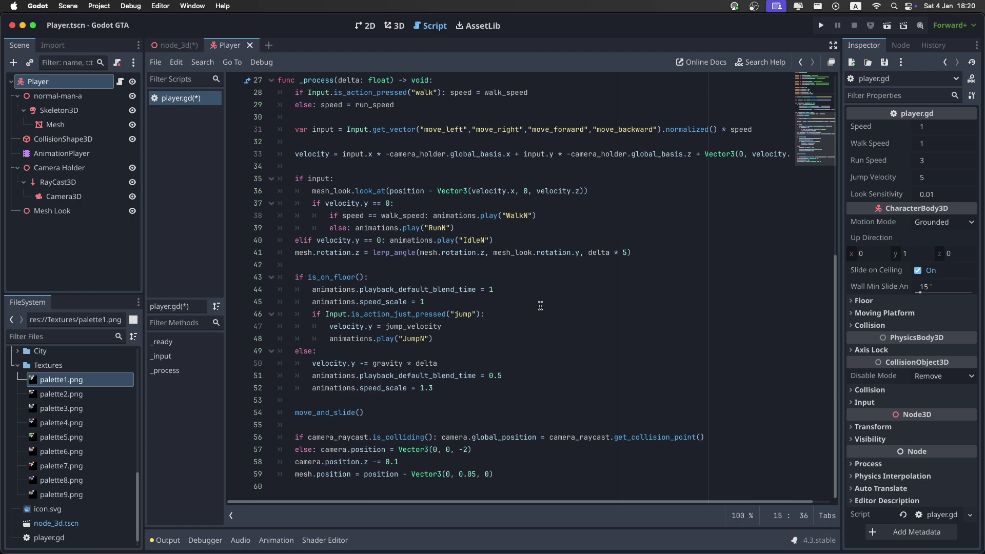
key(super+s)
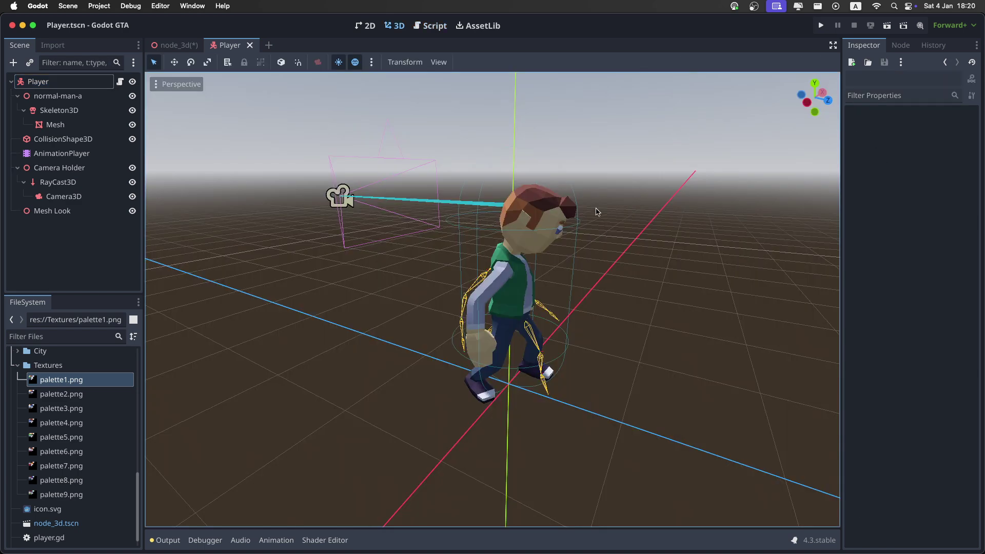
Move the normal-man-a player instance in the node_3d scene along the Z axis, out of the corner building onto the street.
click(174, 45)
key(f)
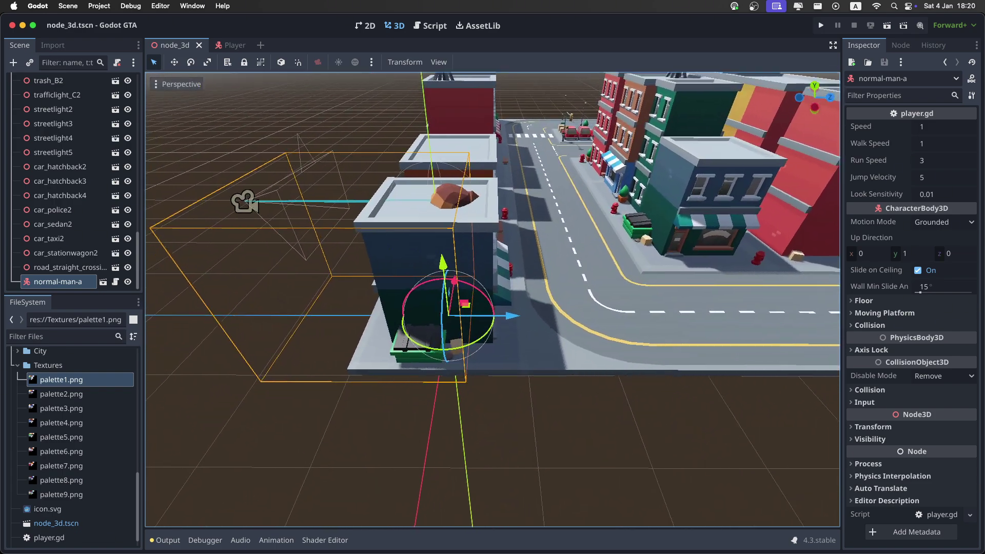
key(s)
right_drag(464, 203, 463, 202)
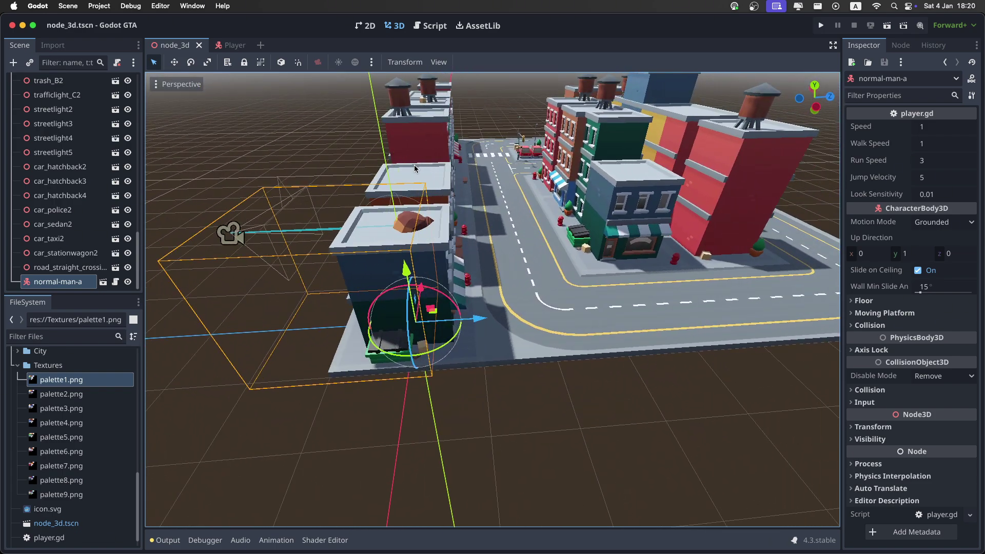
drag(476, 319, 662, 318)
Examine the player instance's placement on the street and the surrounding buildings from several angles.
key(d)
right_drag(660, 365, 659, 365)
key(w)
right_drag(493, 300, 513, 267)
key(w)
key(d)
right_drag(612, 337, 601, 338)
right_drag(554, 275, 616, 281)
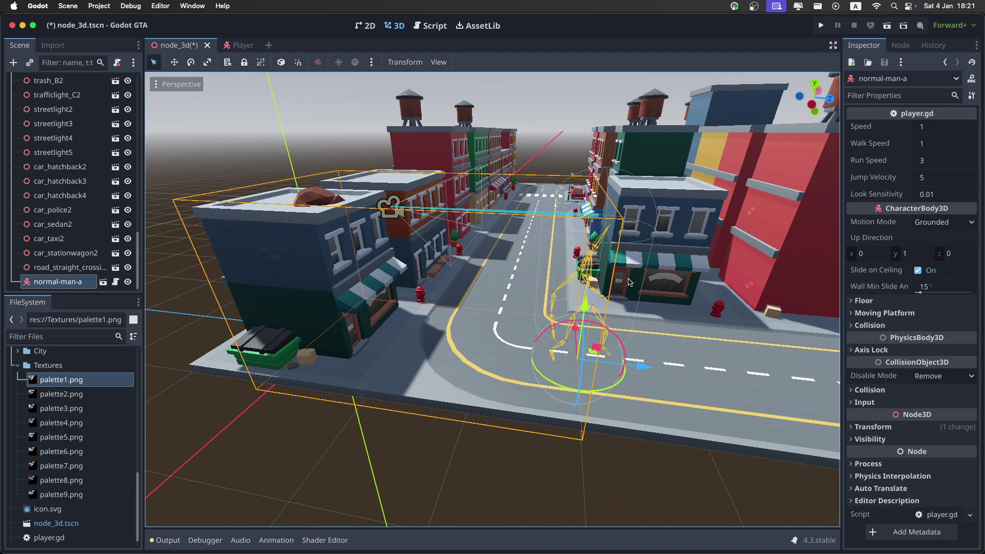
right_drag(540, 313, 529, 309)
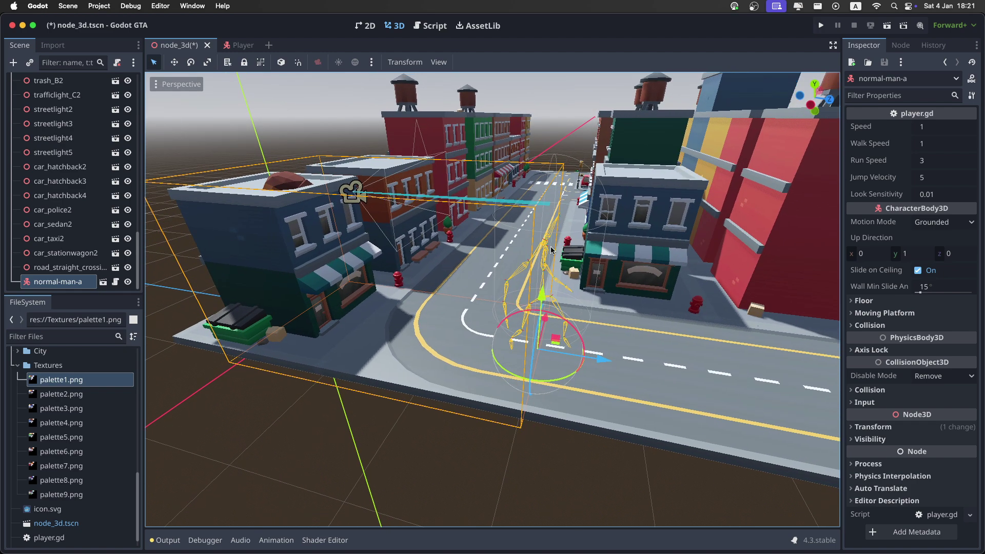
mouse_move(467, 263)
right_down()
mouse_move(420, 260)
mouse_move(467, 263)
mouse_move(457, 262)
right_up()
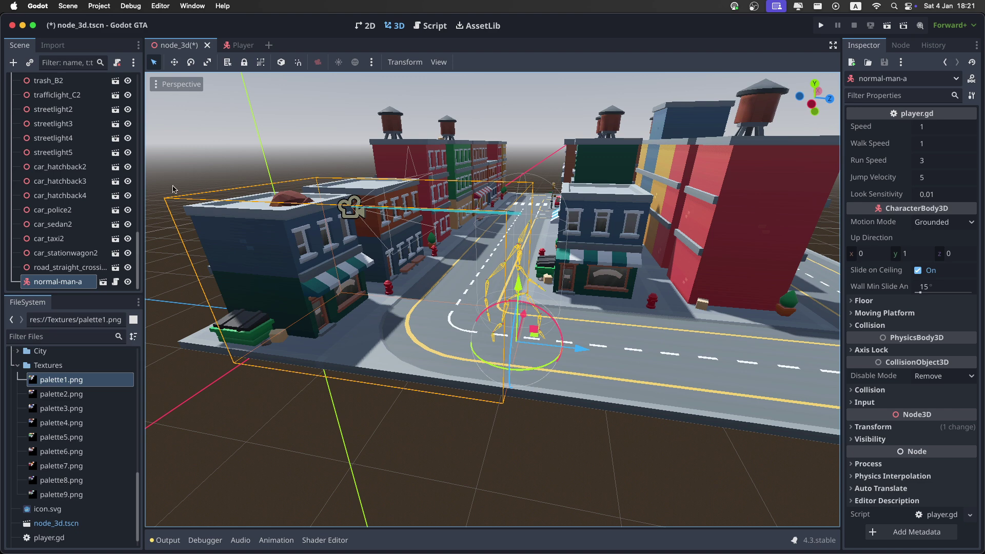
Add a Node3D child to the root node of the city scene and rename it City Holder.
scroll(75, 204, up, 15)
right_click(44, 83)
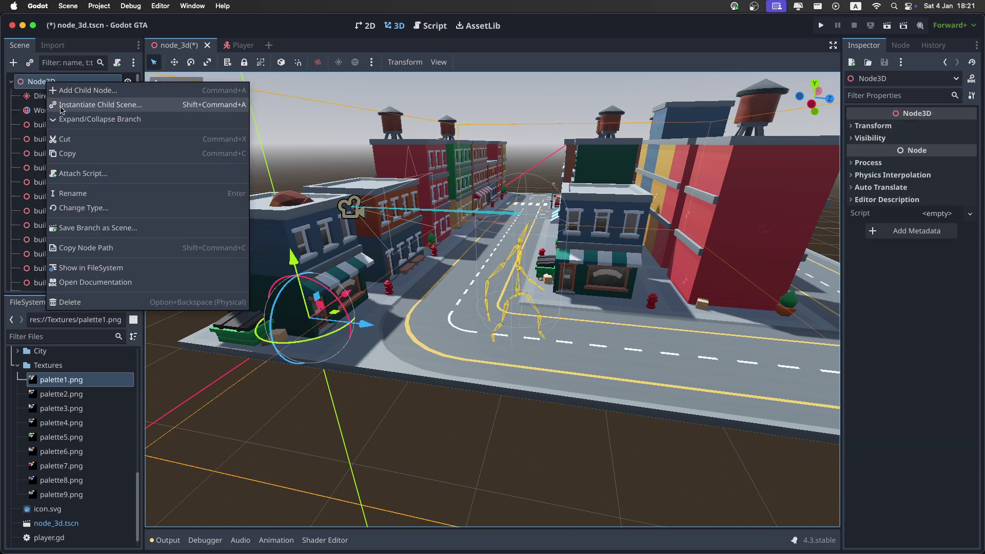
click(87, 90)
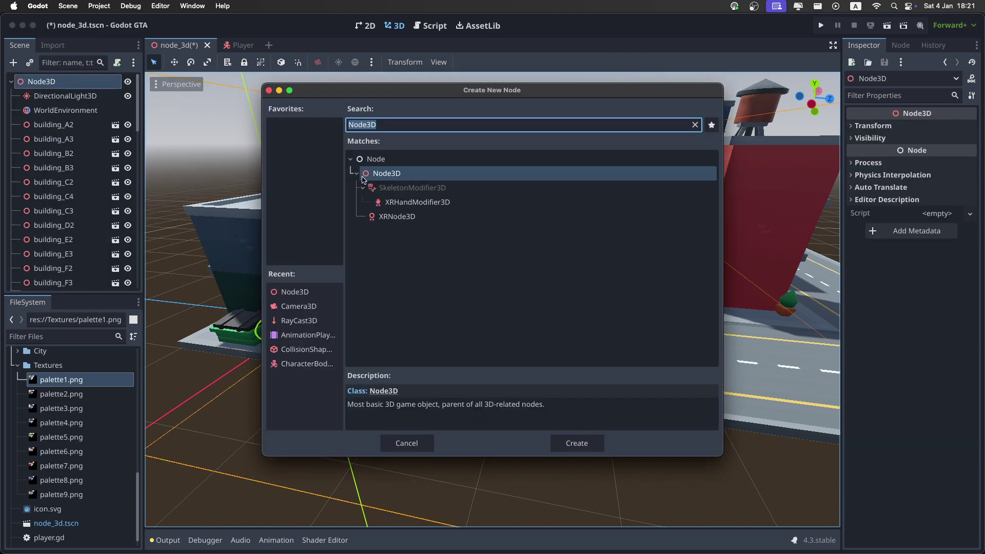
double_click(393, 175)
double_click(87, 283)
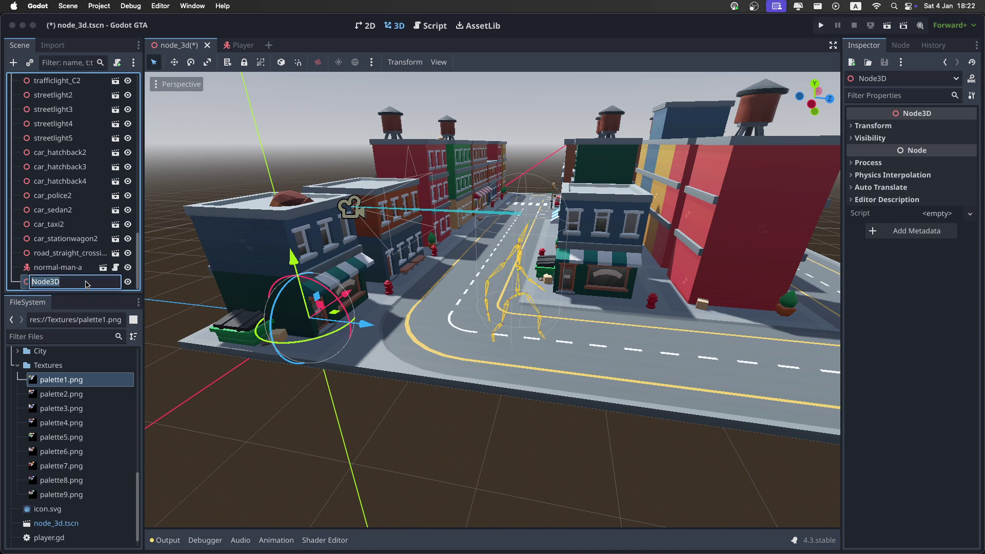
text(City Holder)
key(Return)
Reparent all building, base, road, street prop and car nodes, from building_A2 through road_straight_crossing2, under City Holder.
click(76, 252)
scroll(76, 251, up, 5)
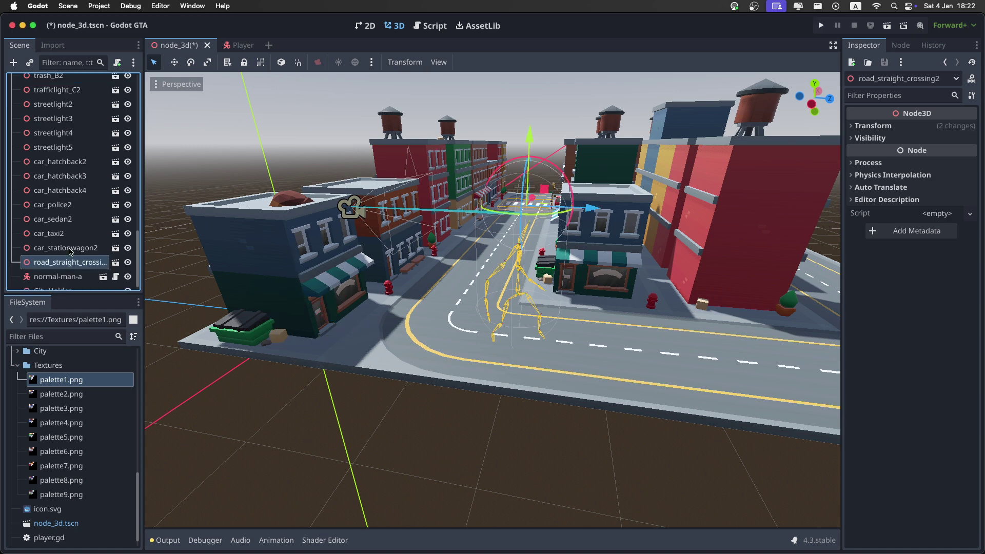
scroll(75, 251, up, 5)
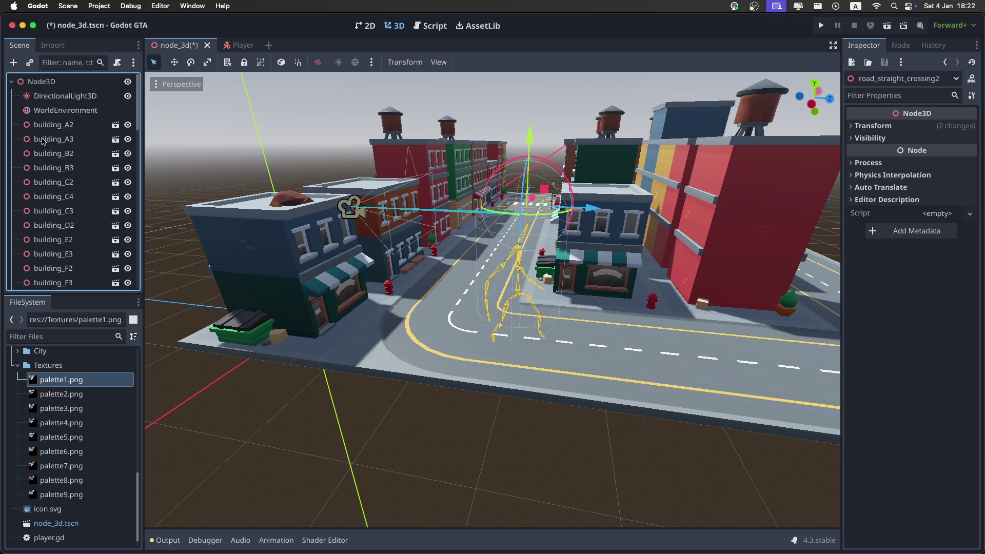
shift+drag(52, 128, 60, 283)
scroll(61, 277, up, 3)
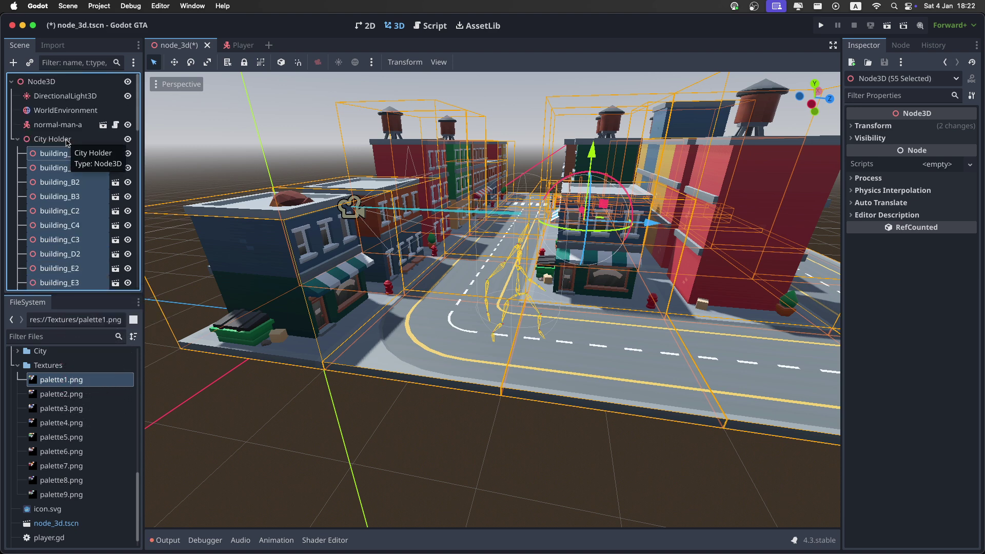
Set the City Holder node's scale to 5 on all axes.
click(66, 140)
click(872, 126)
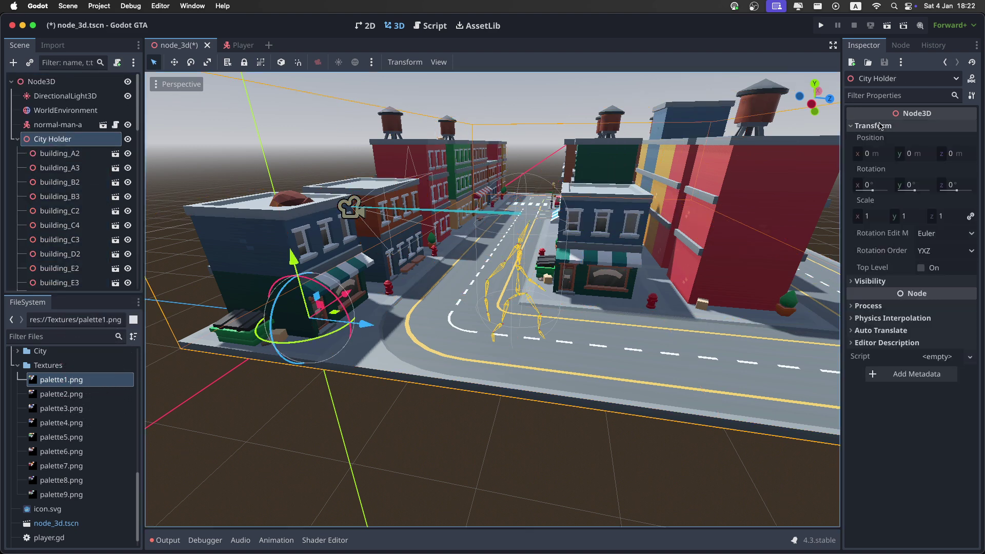
click(866, 216)
text(5)
key(Return)
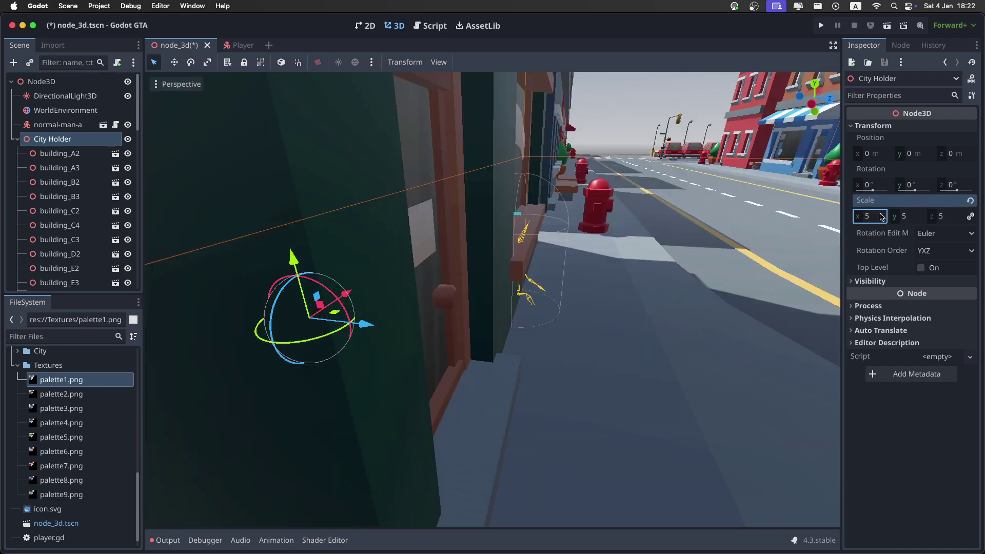
Move the normal-man-a instance out of the corner building onto the edge of the street and rename it Player.
right_drag(597, 256, 667, 226)
key(s)
key(s)
scroll(94, 198, down, 10)
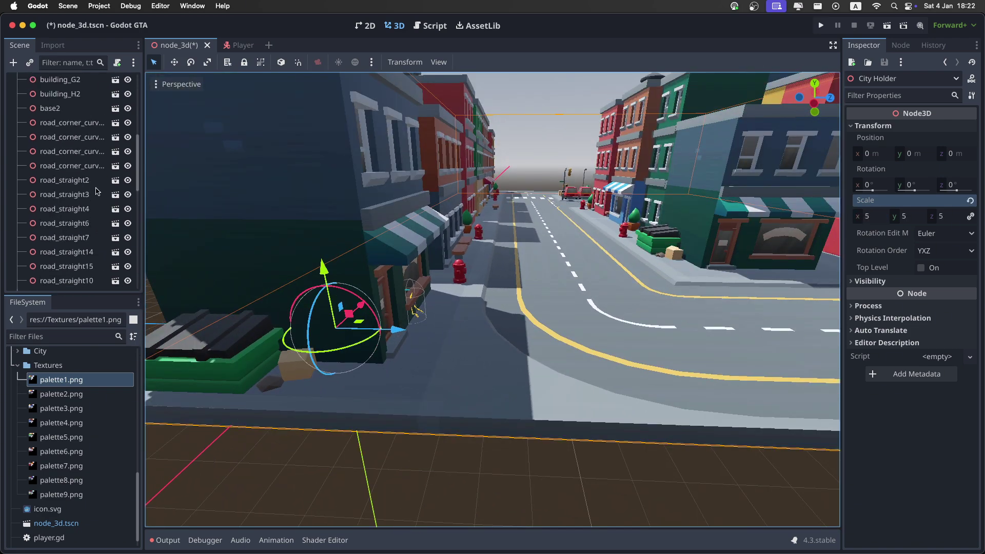
scroll(96, 189, up, 10)
click(72, 127)
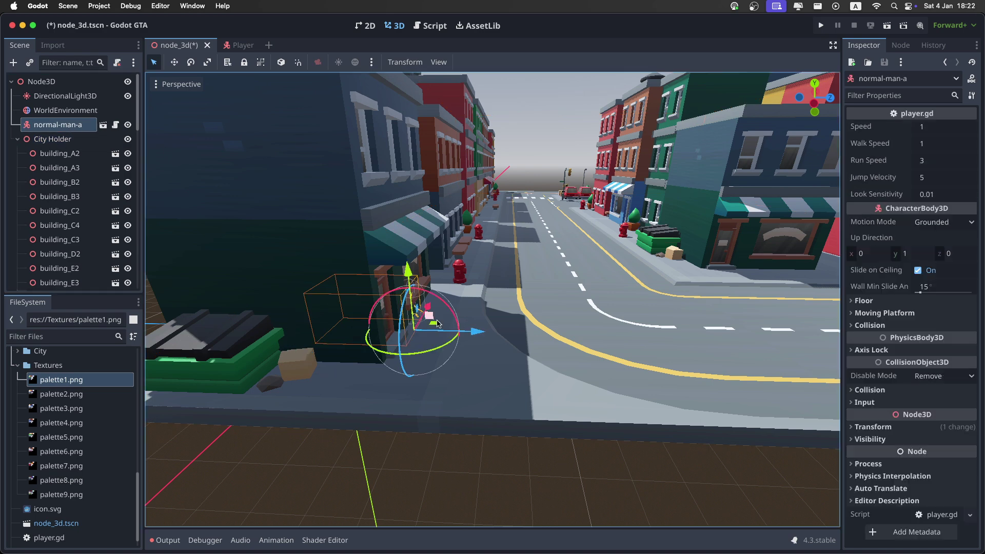
drag(436, 320, 580, 301)
key(f)
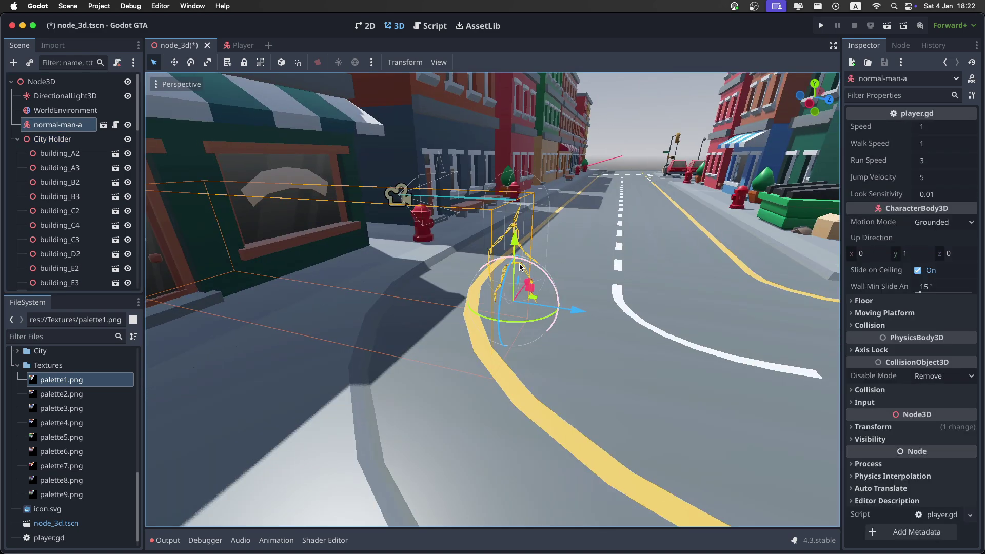
double_click(72, 128)
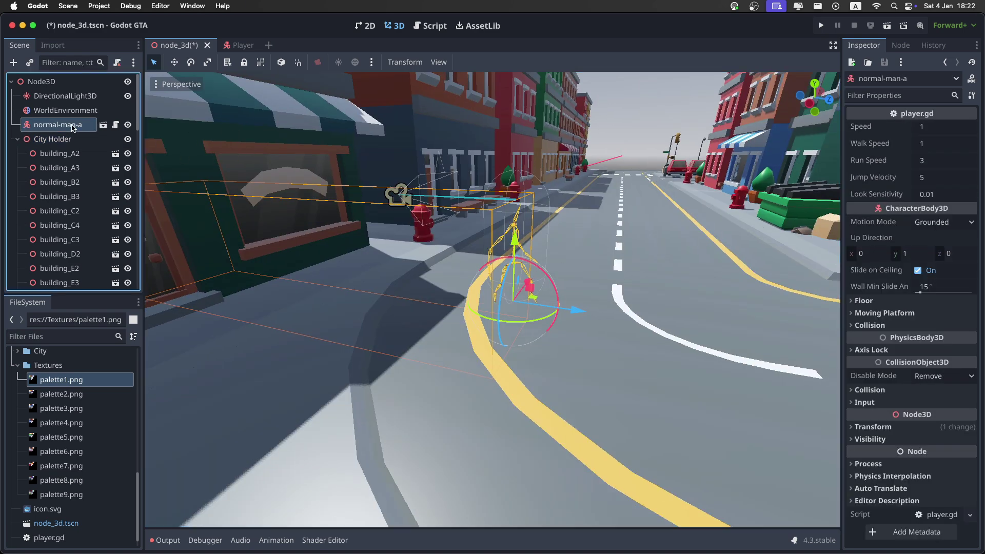
text(PLa)
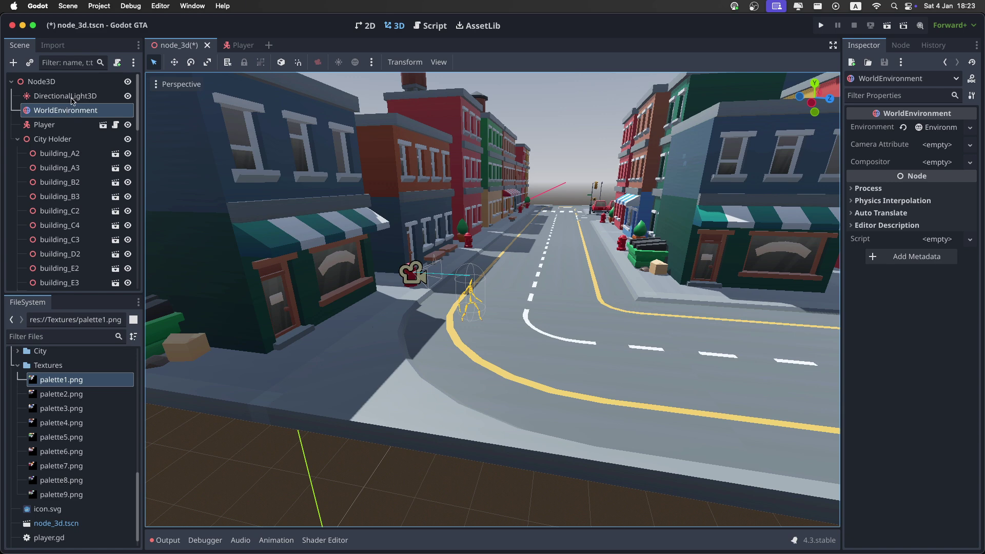
Delete the WorldEnvironment and DirectionalLight3D nodes from the scene.
key(Delete)
click(72, 97)
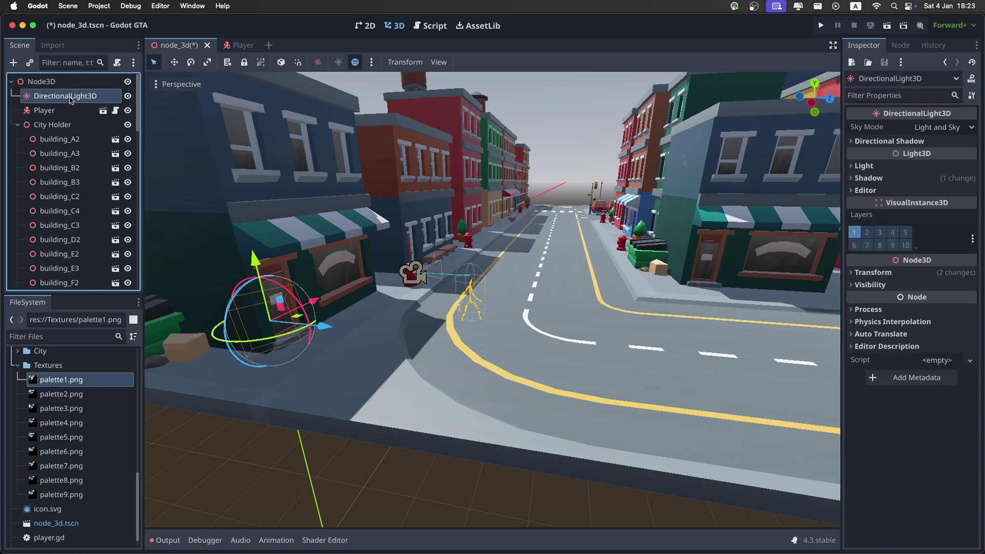
key(Delete)
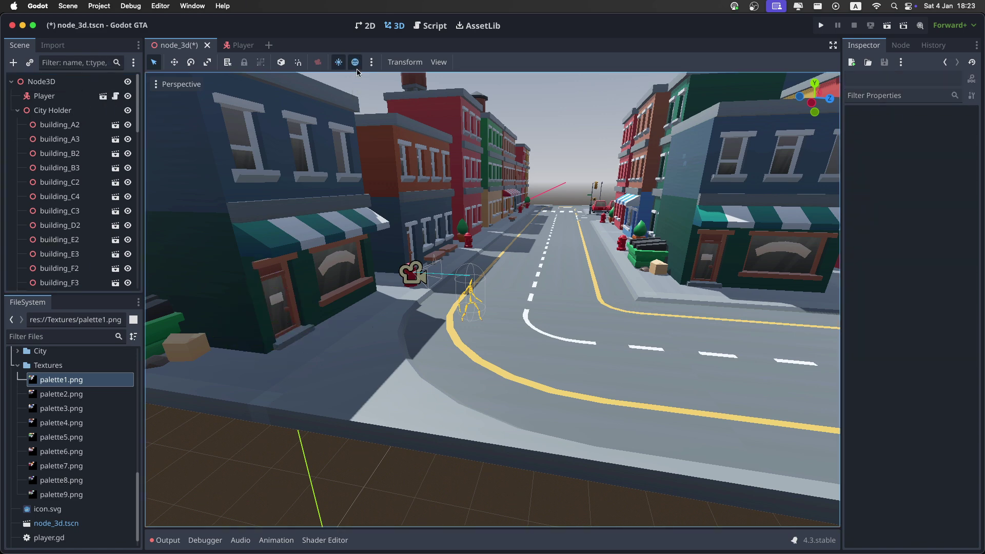
Add the preview environment and the preview sun to the scene as fresh nodes with their default settings.
click(372, 63)
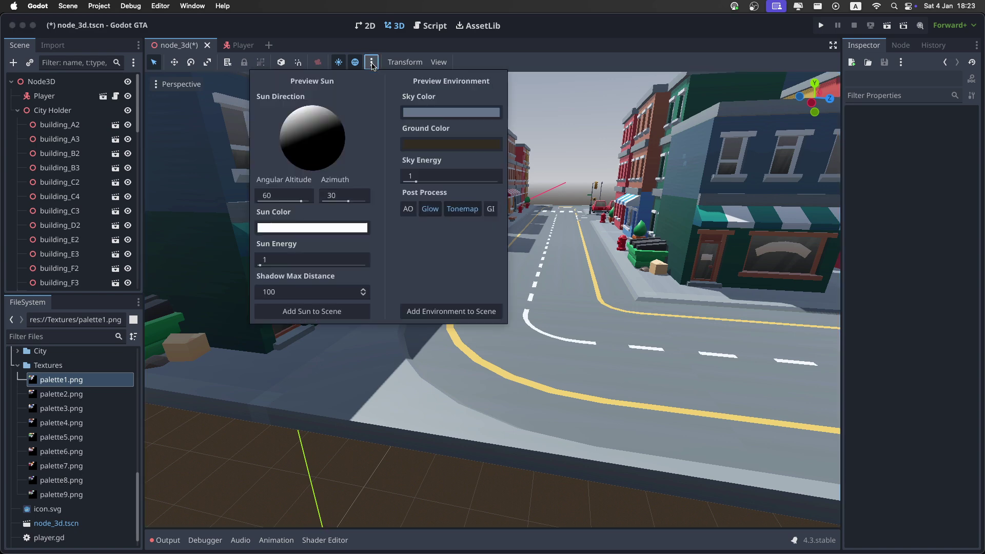
click(445, 312)
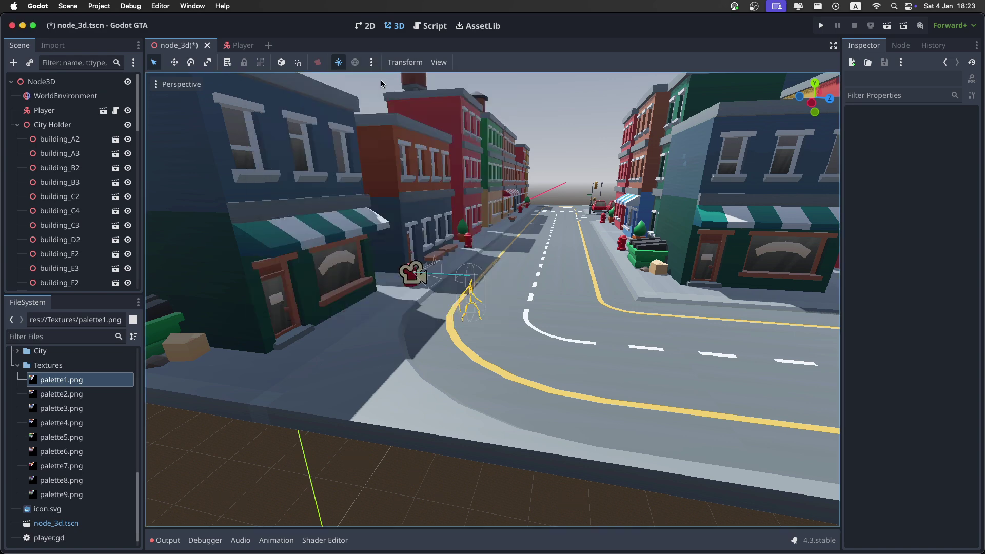
click(372, 63)
click(304, 314)
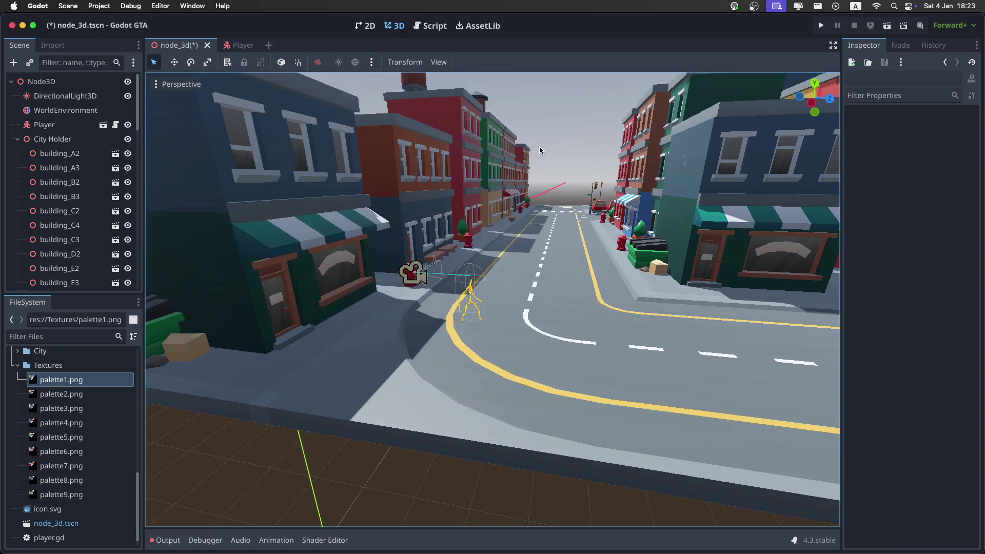
Save the node_3d scene and run the project to test the player in the city.
scroll(546, 158, down, 5)
key(super+s)
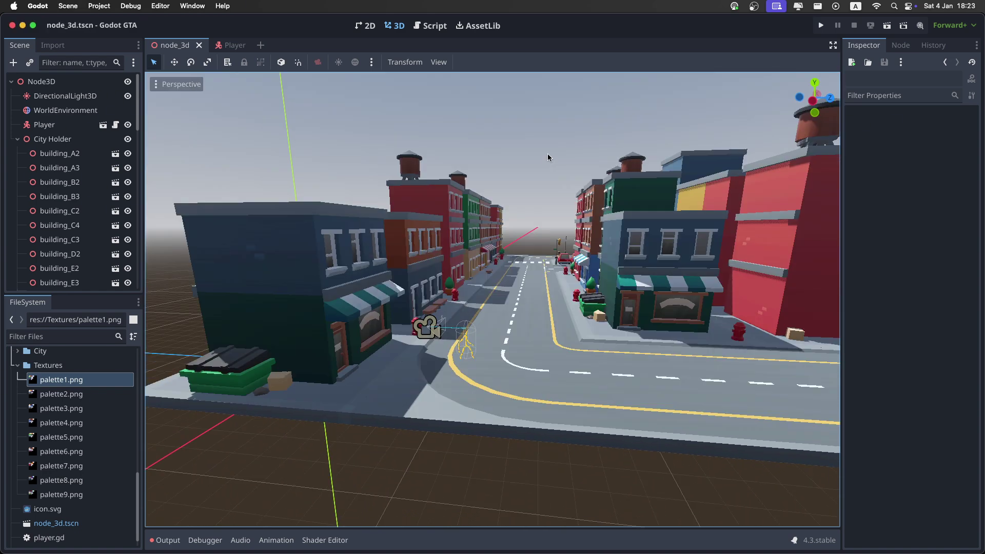
click(821, 26)
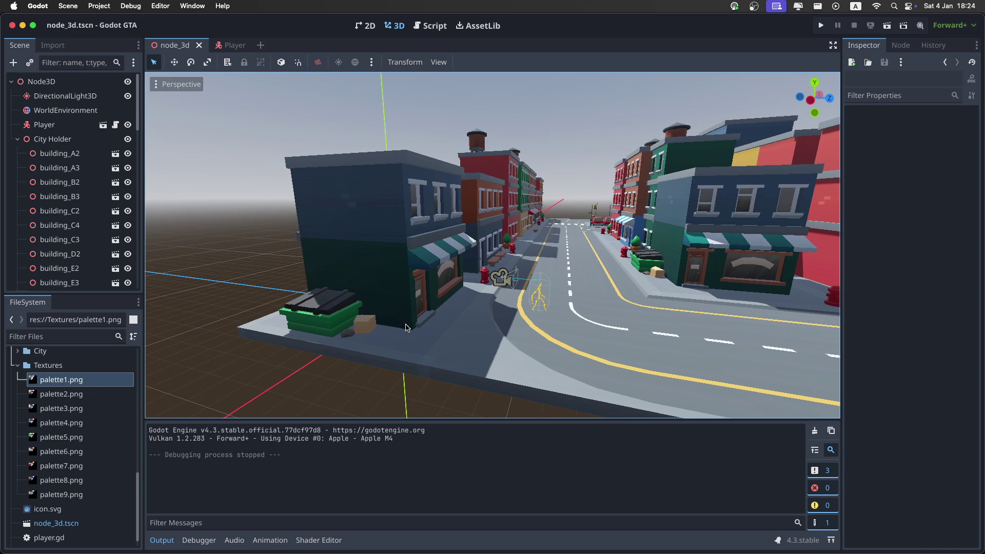
click(401, 304)
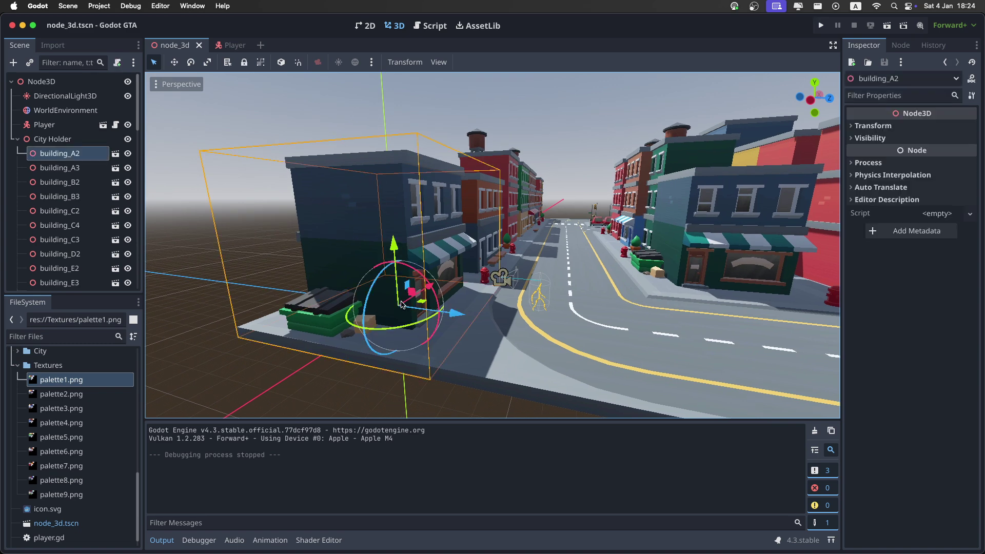
Change the City Holder node's type to StaticBody3D.
right_click(51, 137)
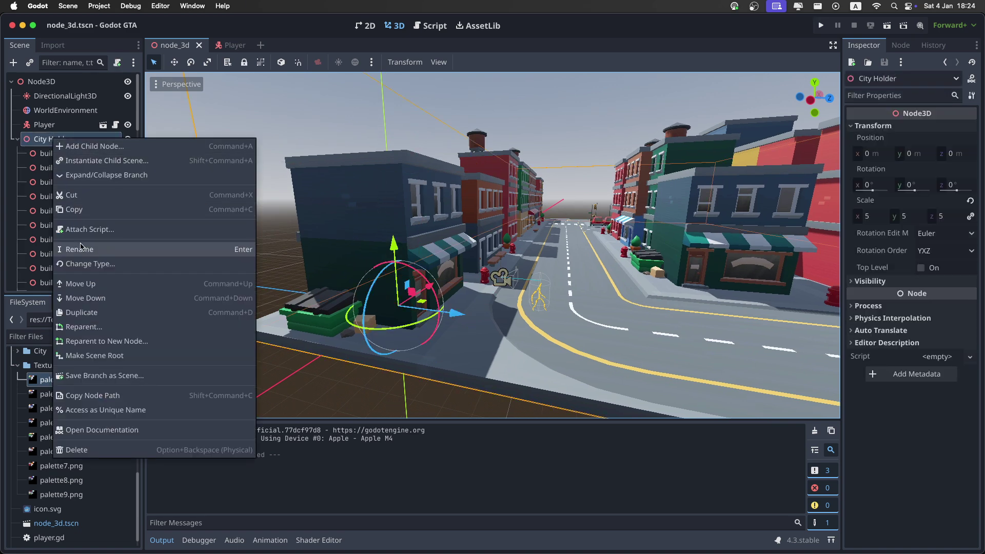
click(84, 264)
text(sta)
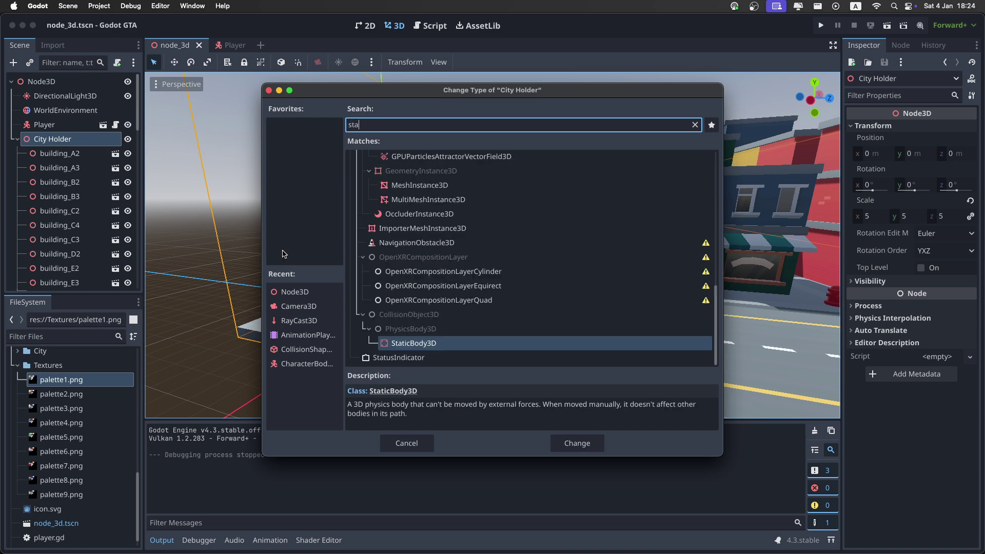
key(Return)
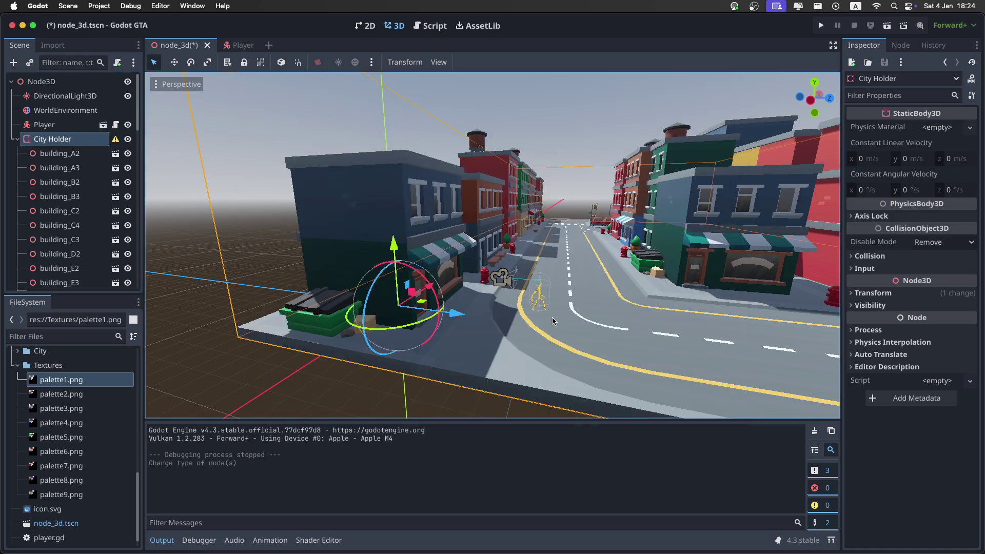
Add a CollisionShape3D child to City Holder and give it a new BoxShape3D.
right_click(82, 140)
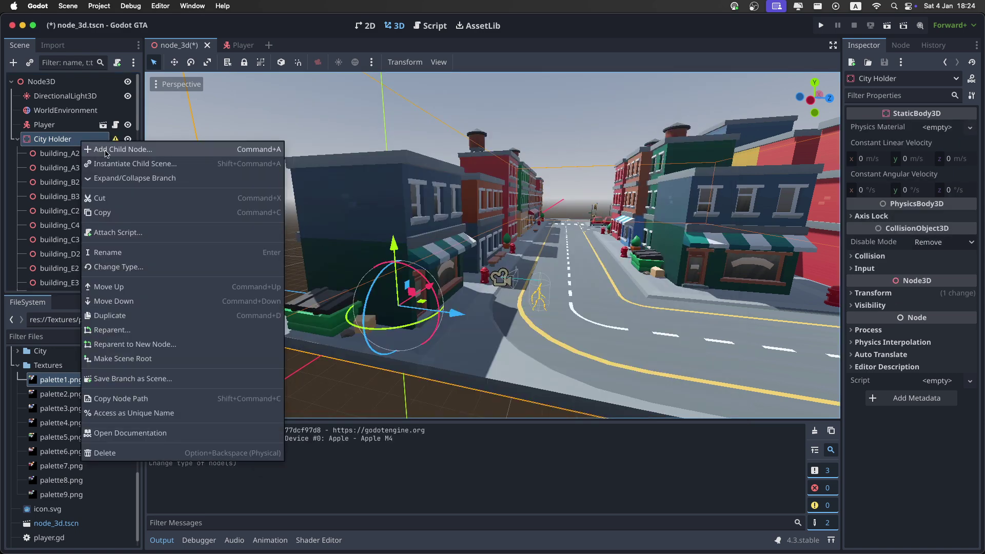
click(95, 149)
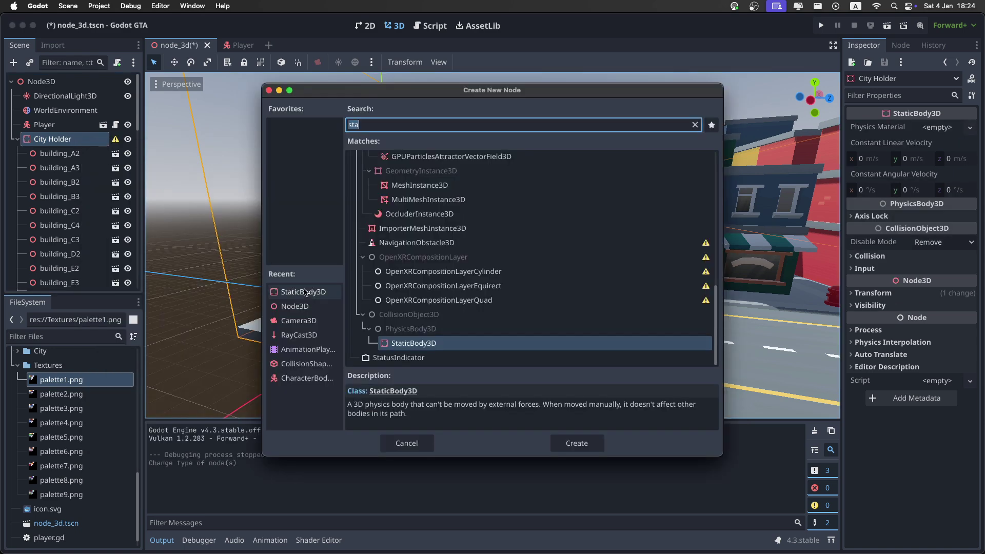
double_click(304, 364)
click(950, 128)
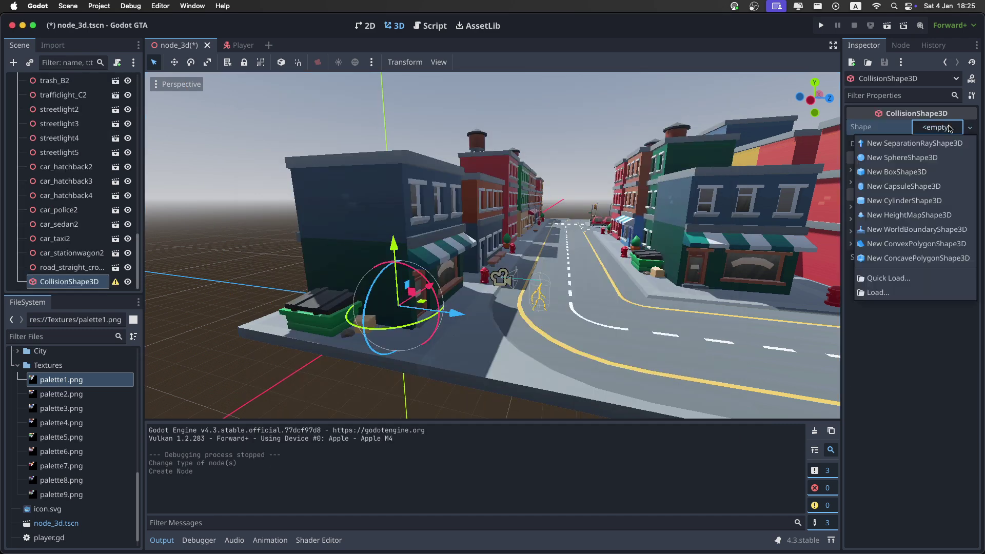
click(922, 177)
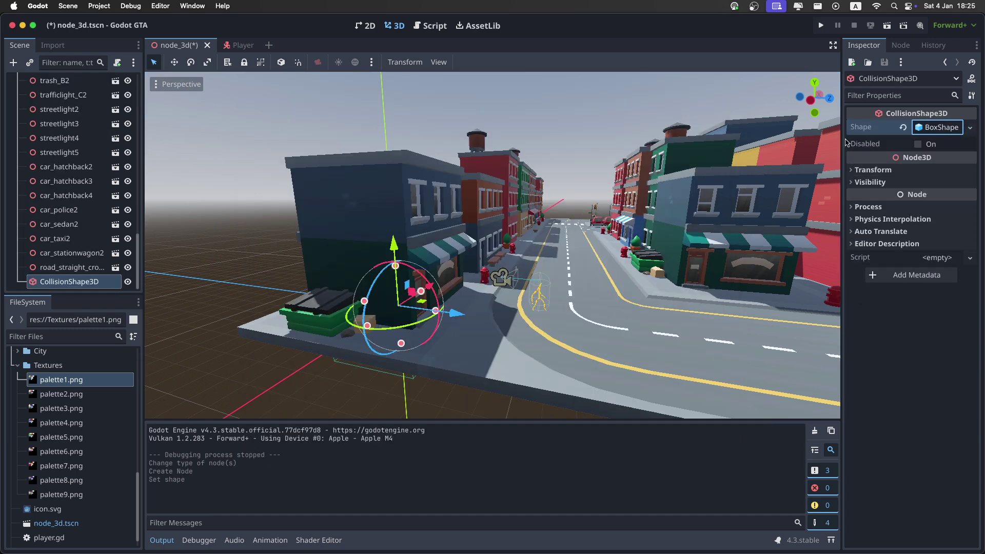
Resize the box collision shape to roughly enclose the blue corner building, about 1.55 high, and inspect its fit.
key(f)
drag(467, 247, 472, 145)
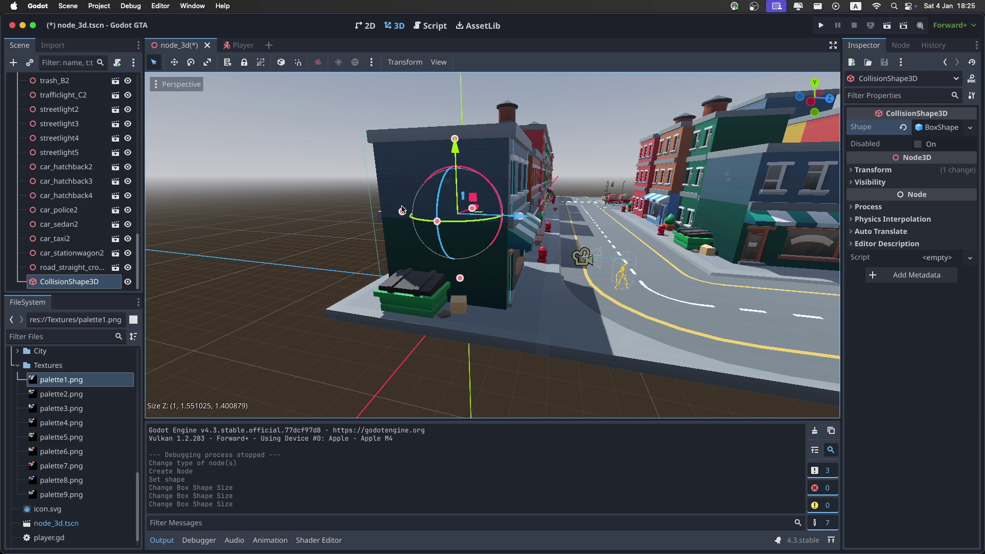
drag(402, 209, 417, 210)
key(d)
right_drag(418, 211, 496, 250)
key(w)
key(w)
key(a)
key(s)
key(d)
key(s)
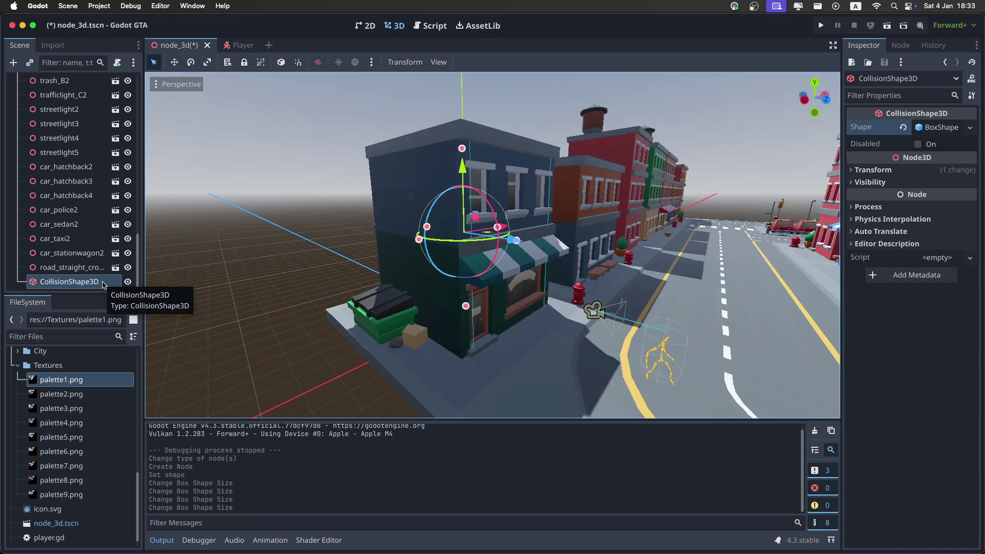
Delete the CollisionShape3D node from City Holder.
key(super+BackSpace)
right_drag(444, 302, 470, 307)
key(s)
middle_drag(380, 300, 448, 306)
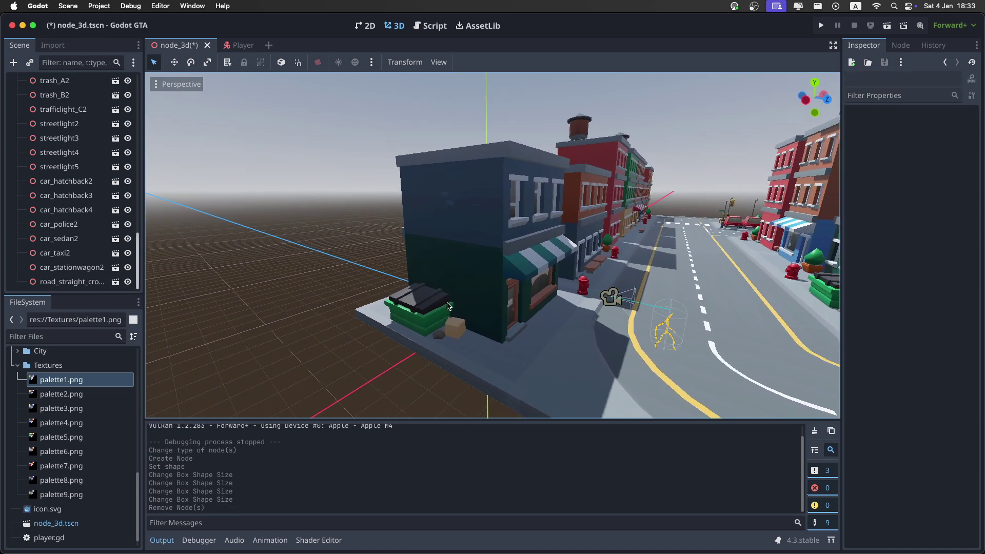
Open the advanced import settings for building_A.gltf in the project's City folder.
click(17, 365)
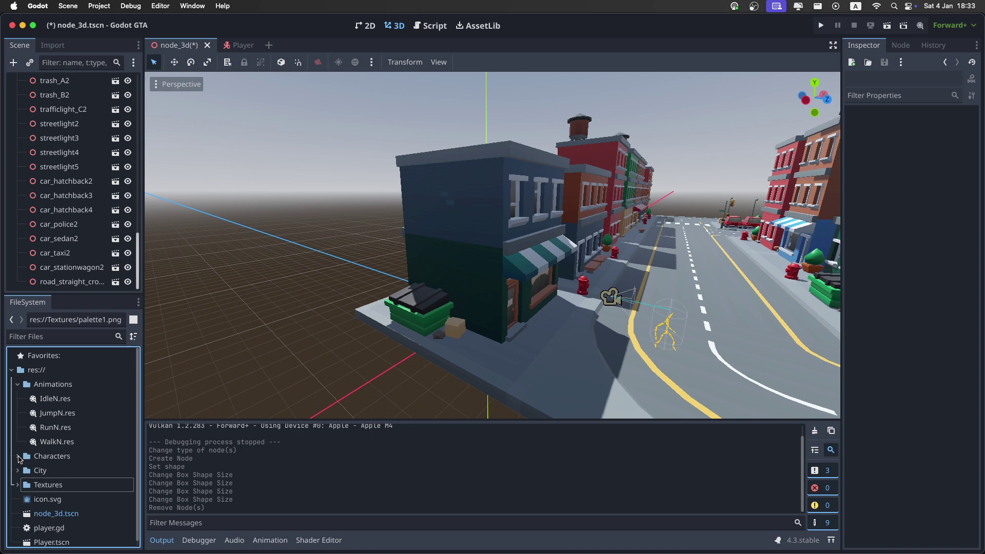
click(18, 384)
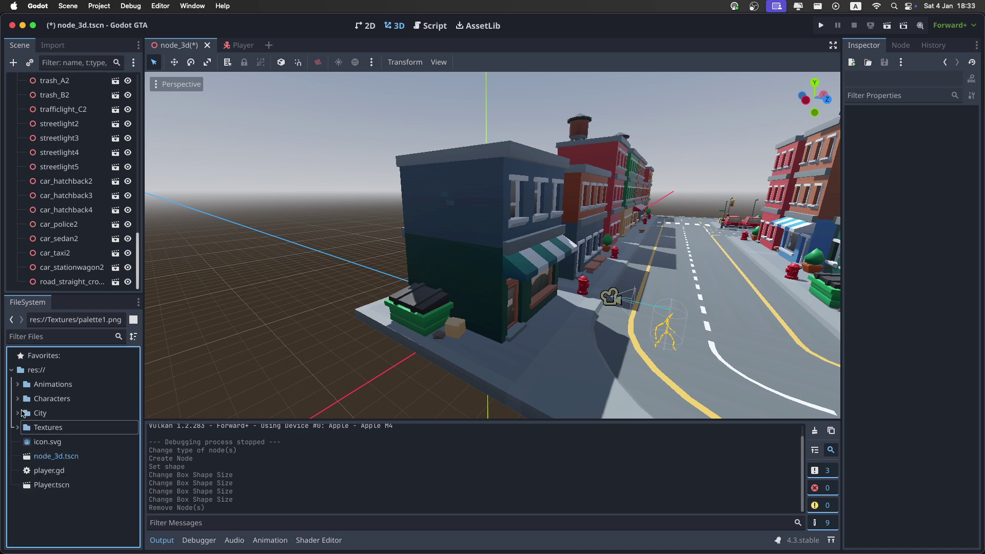
click(18, 413)
scroll(70, 424, down, 2)
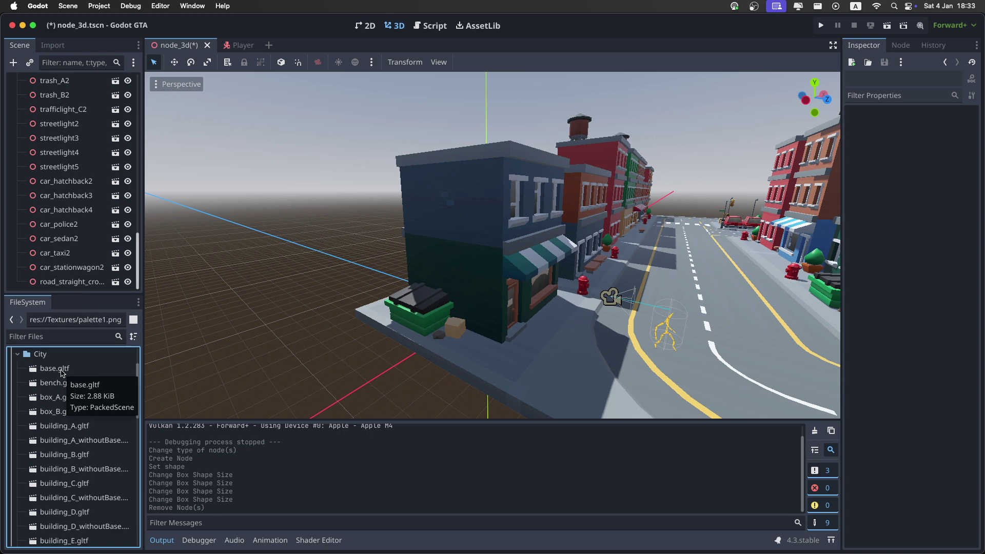
double_click(77, 431)
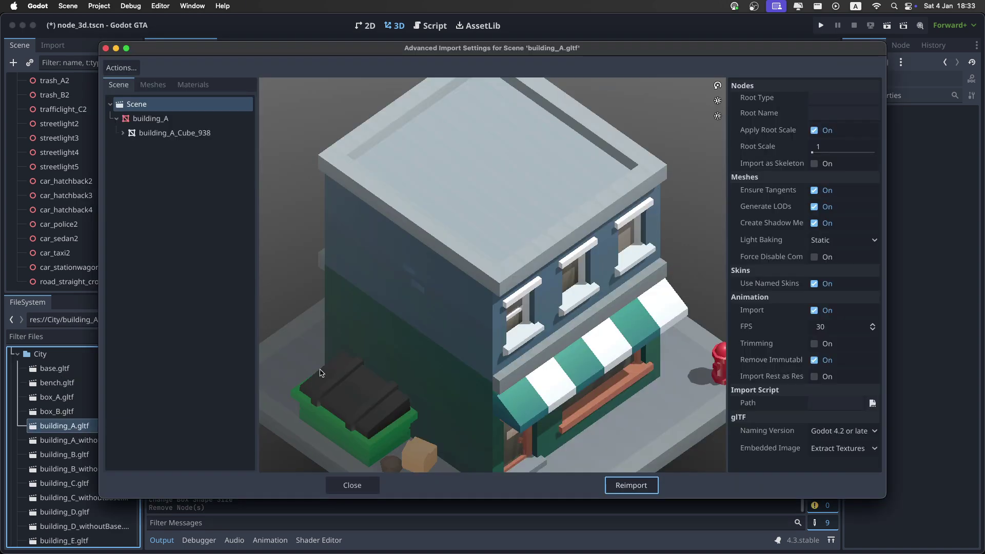
Enable Physics generation on the building_A node and examine the generated collision mesh around the model.
drag(429, 349, 429, 330)
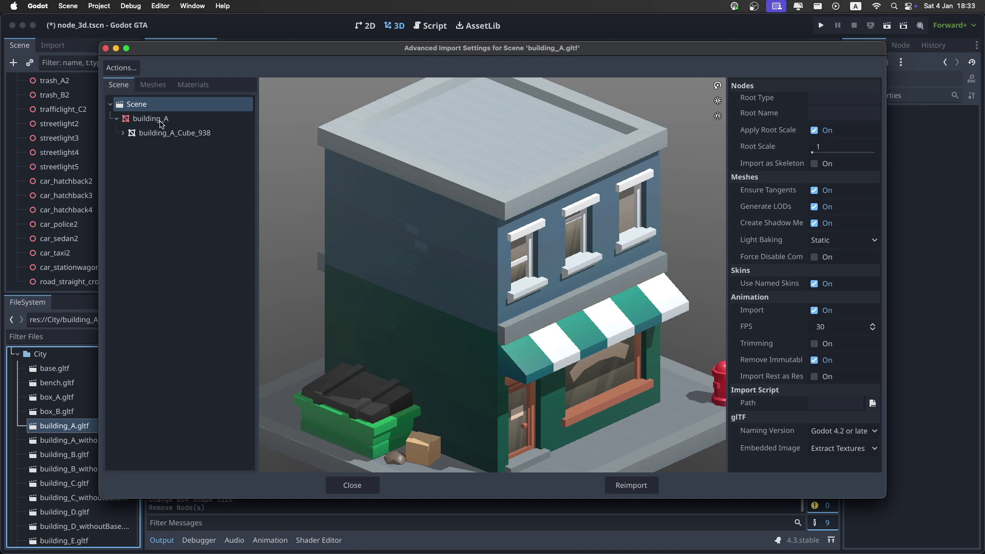
click(150, 119)
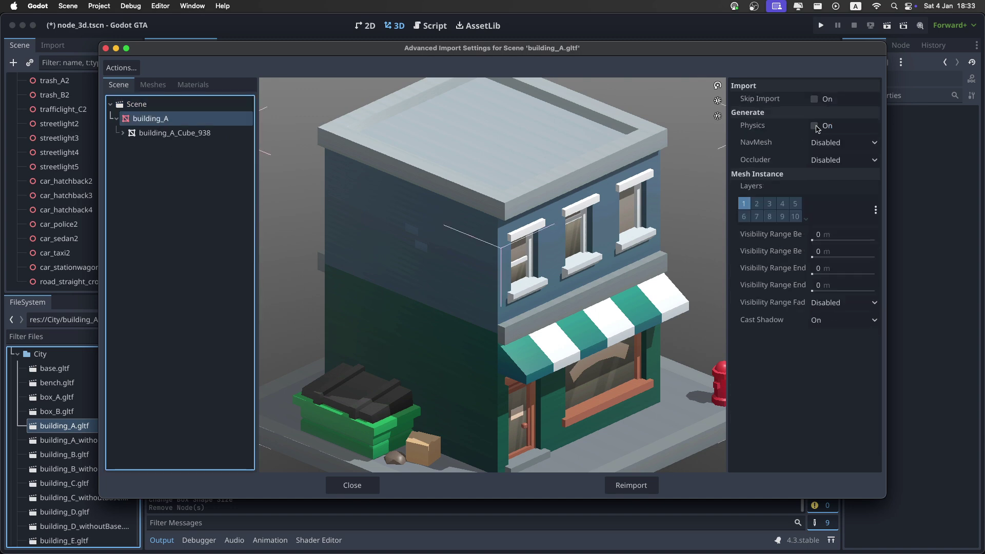
click(815, 126)
scroll(605, 254, down, 8)
scroll(604, 257, up, 6)
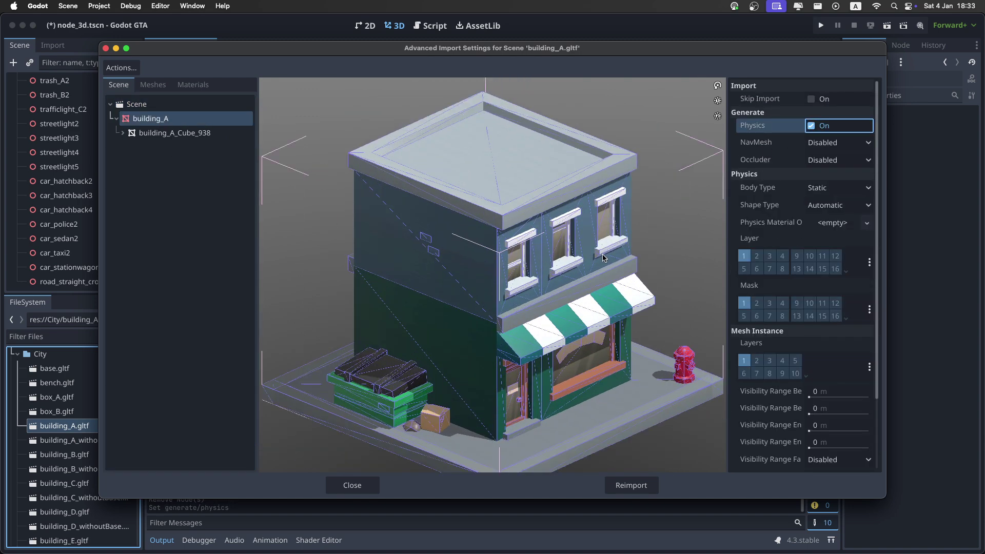
drag(603, 266, 577, 264)
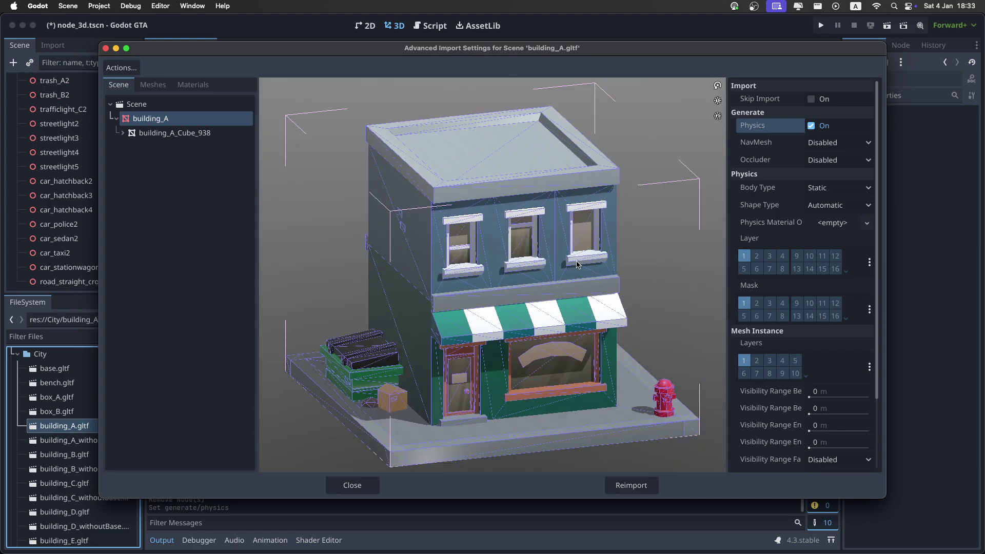
mouse_move(624, 393)
mouse_down()
mouse_move(528, 385)
mouse_move(607, 392)
mouse_up()
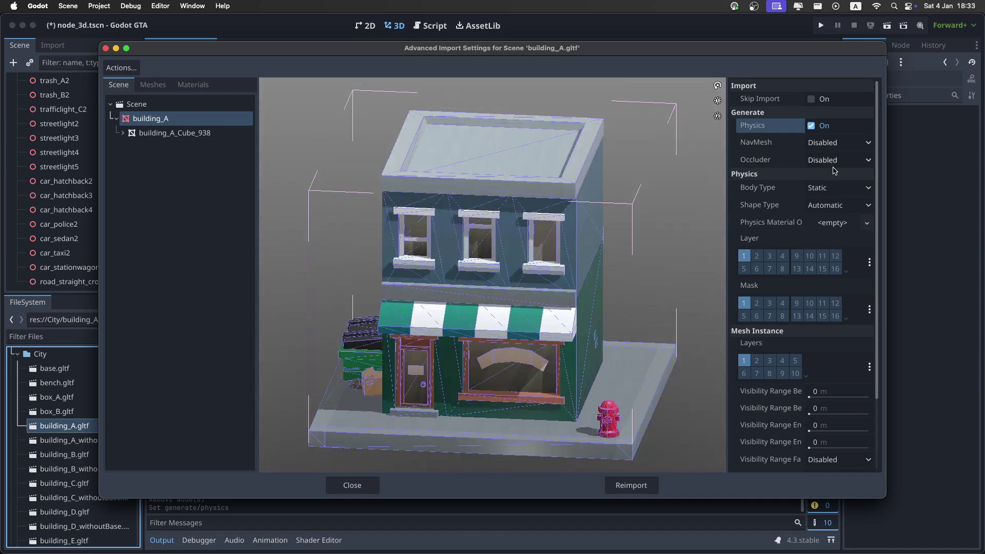
Try the Decompose Convex, Simple Convex, Trimesh and Box collision shape types on building_A, comparing how each fits.
click(831, 192)
click(821, 206)
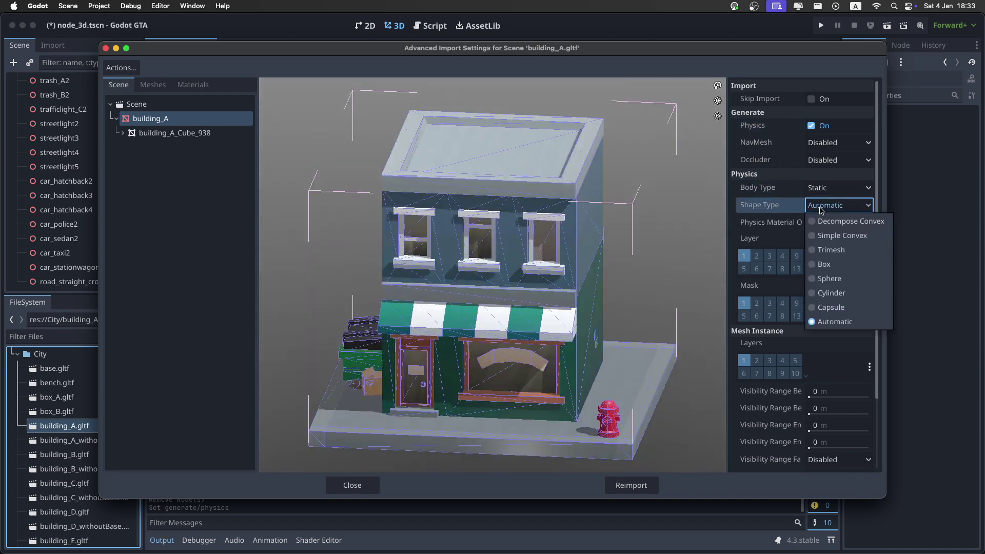
click(833, 224)
mouse_move(654, 237)
mouse_down()
mouse_move(575, 241)
mouse_move(649, 240)
mouse_up()
click(832, 205)
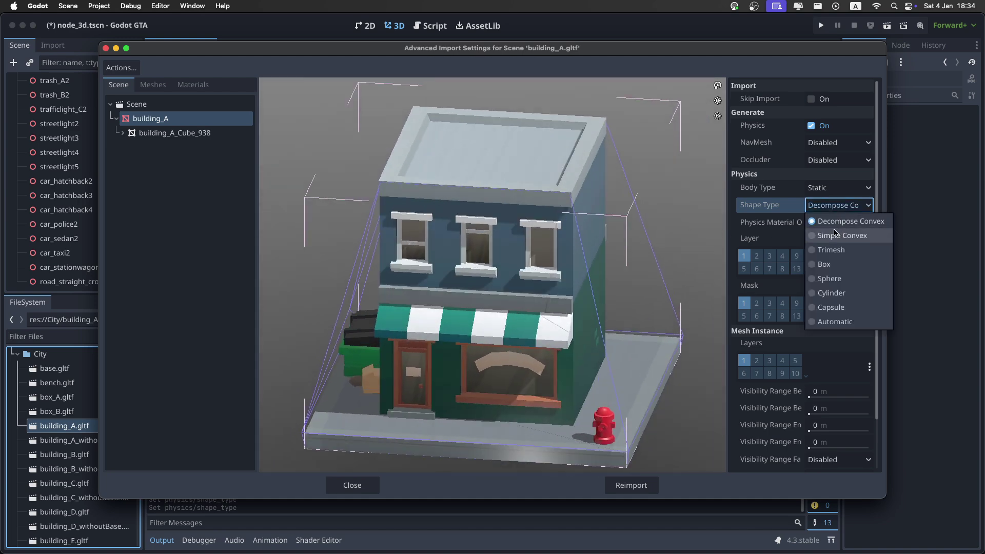
click(832, 235)
click(832, 205)
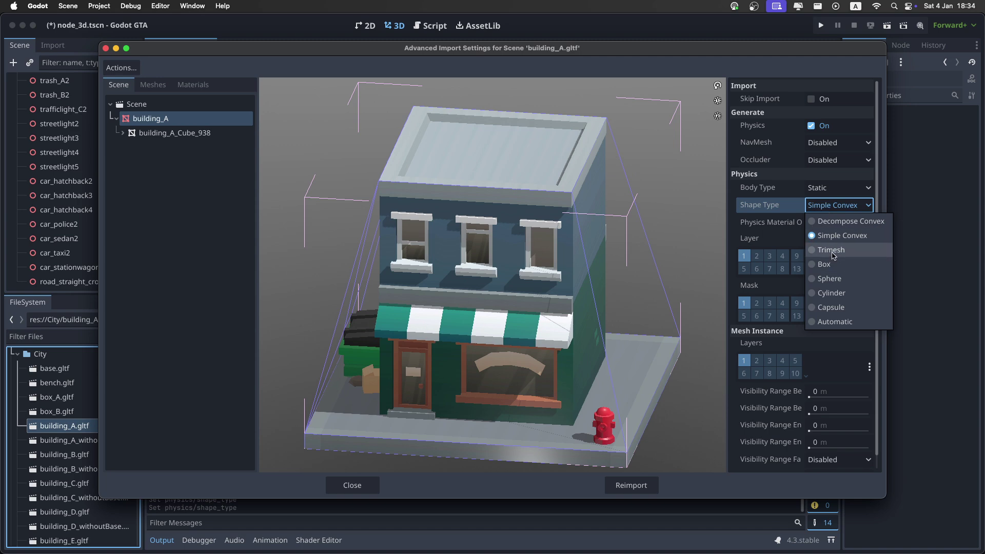
click(831, 251)
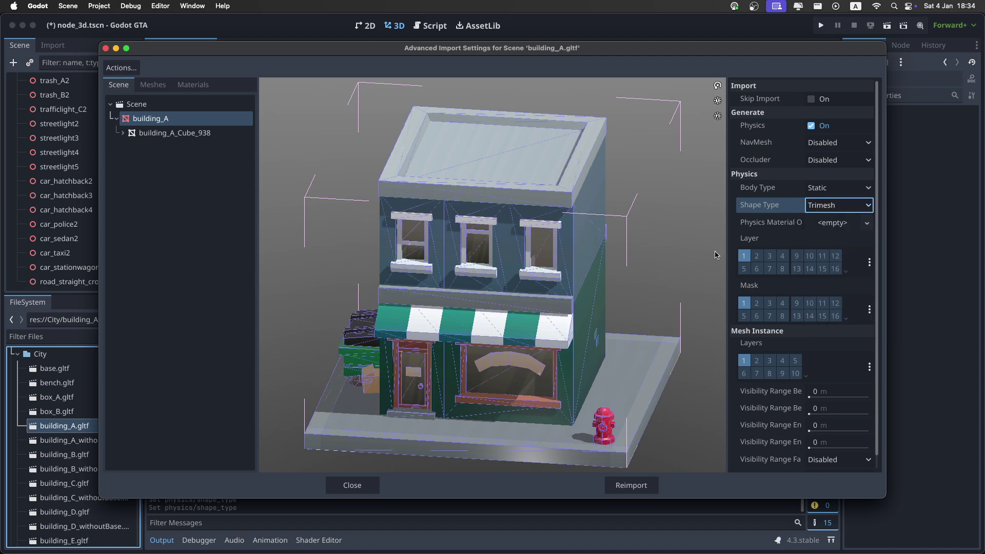
click(836, 205)
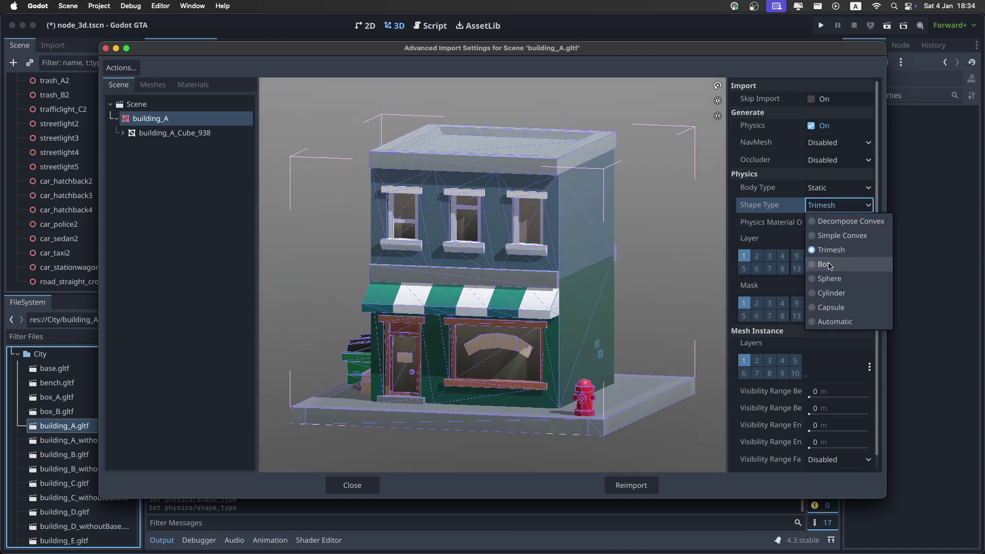
click(830, 265)
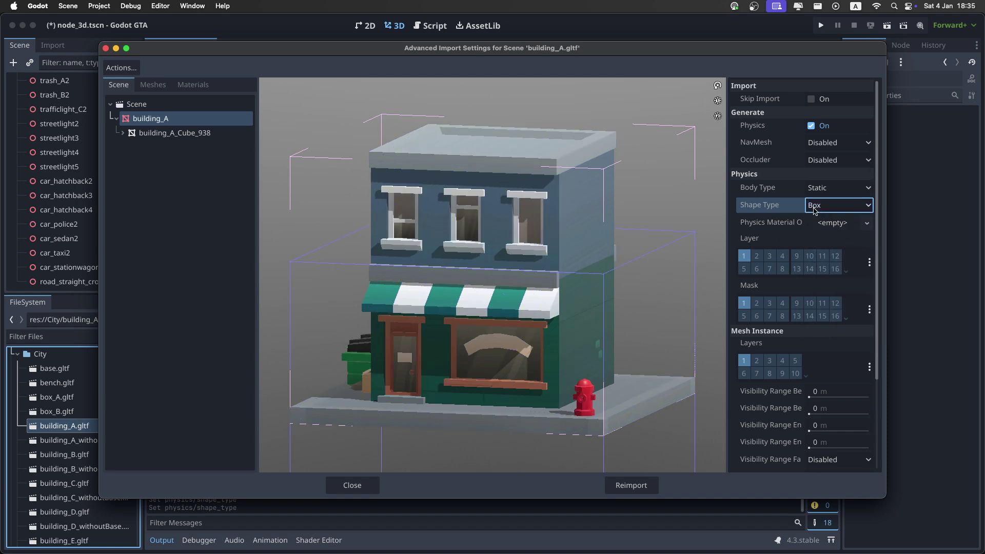
Set building_A's collision shape type back to Automatic and reimport the model.
click(834, 206)
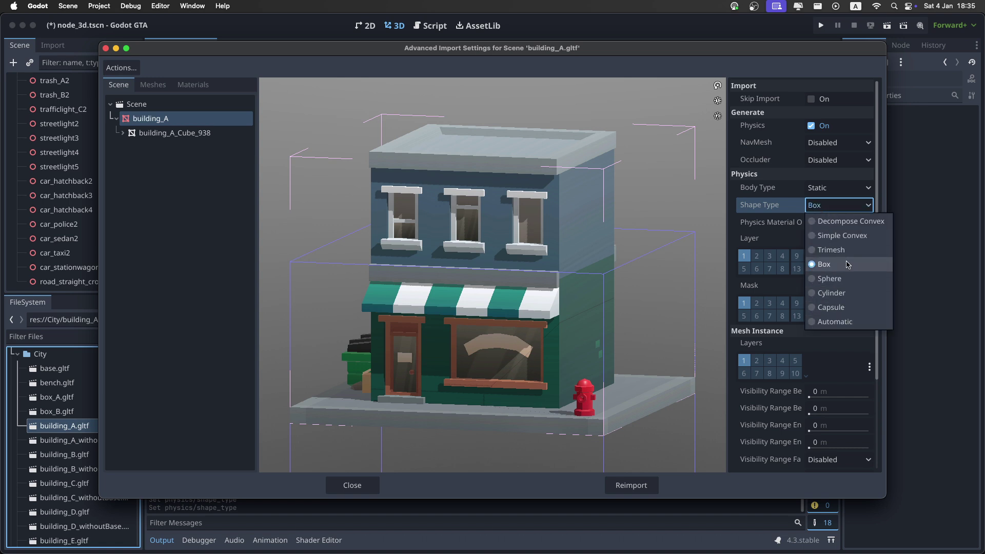
click(835, 323)
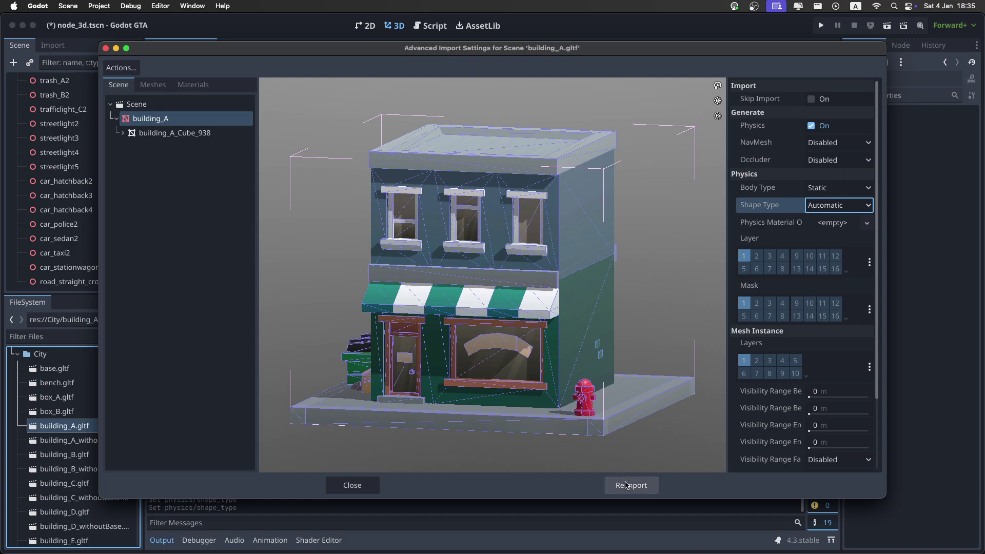
click(626, 484)
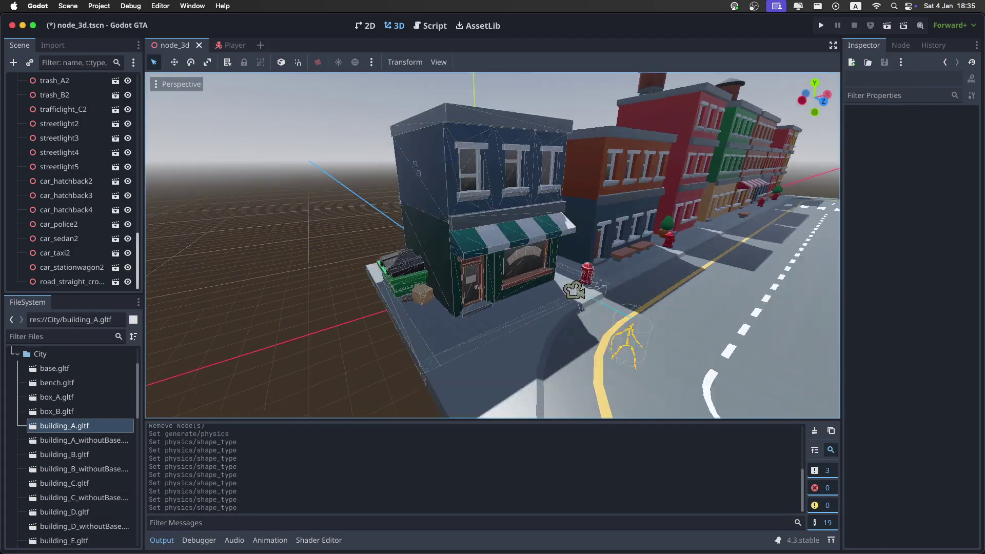
Examine the collision outlines on the corner buildings in the street scene and look over the other City models.
right_drag(492, 245, 620, 248)
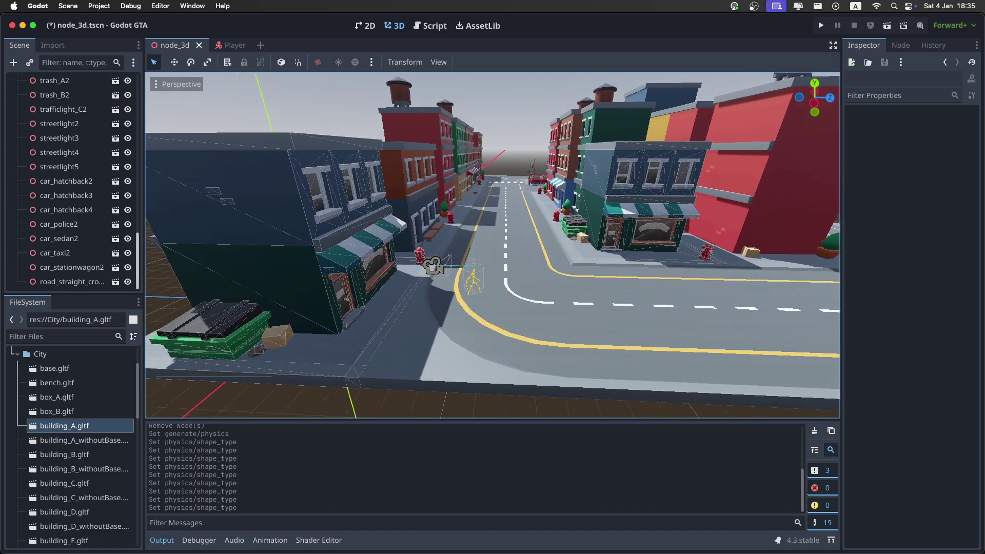
middle_drag(500, 241, 508, 240)
scroll(60, 401, down, 5)
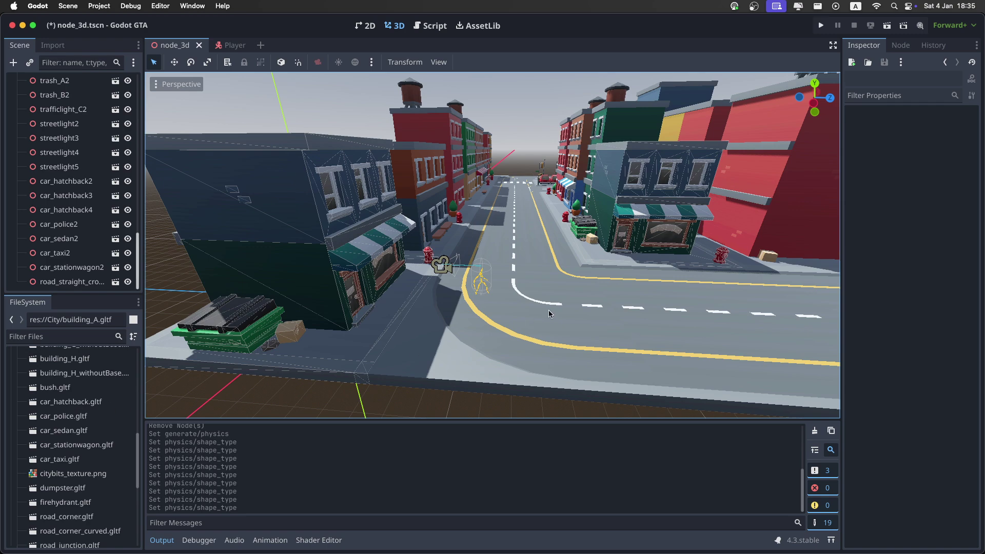
mouse_move(550, 311)
right_down()
mouse_move(582, 309)
mouse_move(565, 307)
right_up()
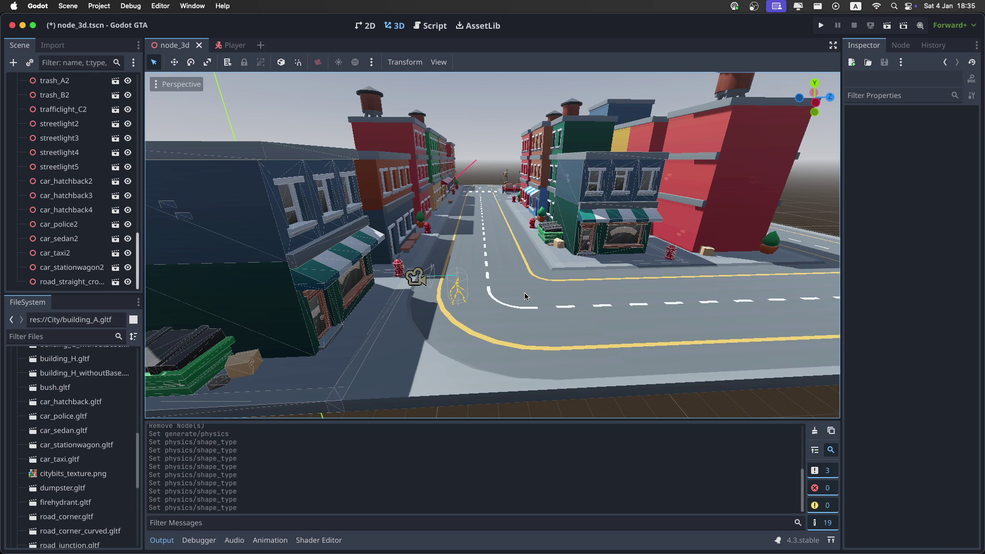
right_drag(524, 293, 515, 291)
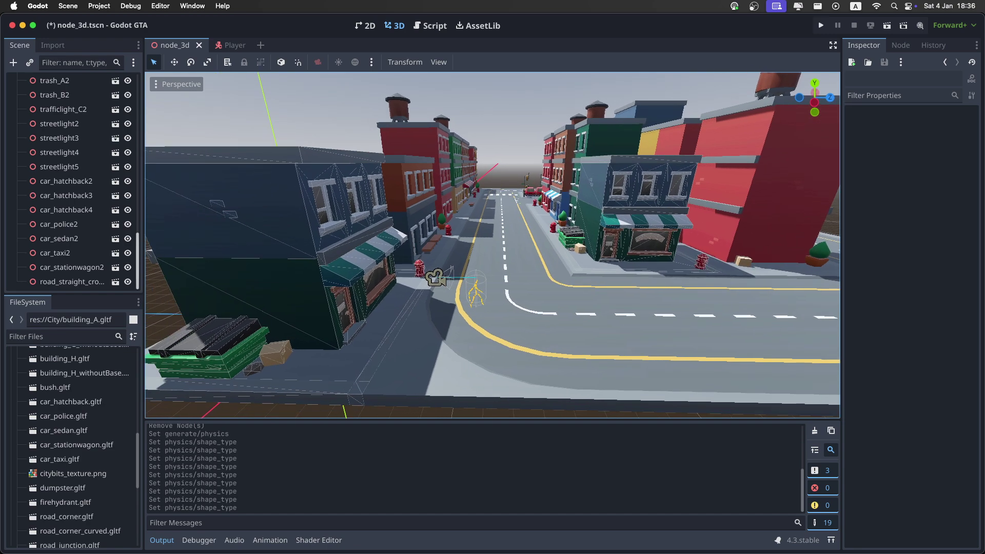
key(s)
right_drag(525, 300, 454, 301)
key(w)
middle_drag(490, 287, 469, 283)
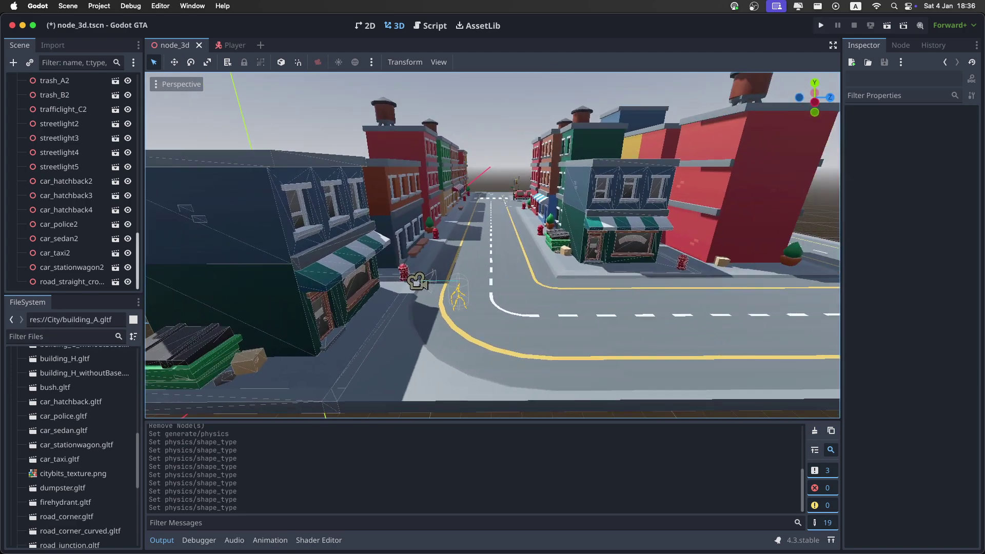
Open the advanced import settings for base.gltf and enable Physics generation on its base node.
scroll(43, 390, up, 5)
double_click(51, 386)
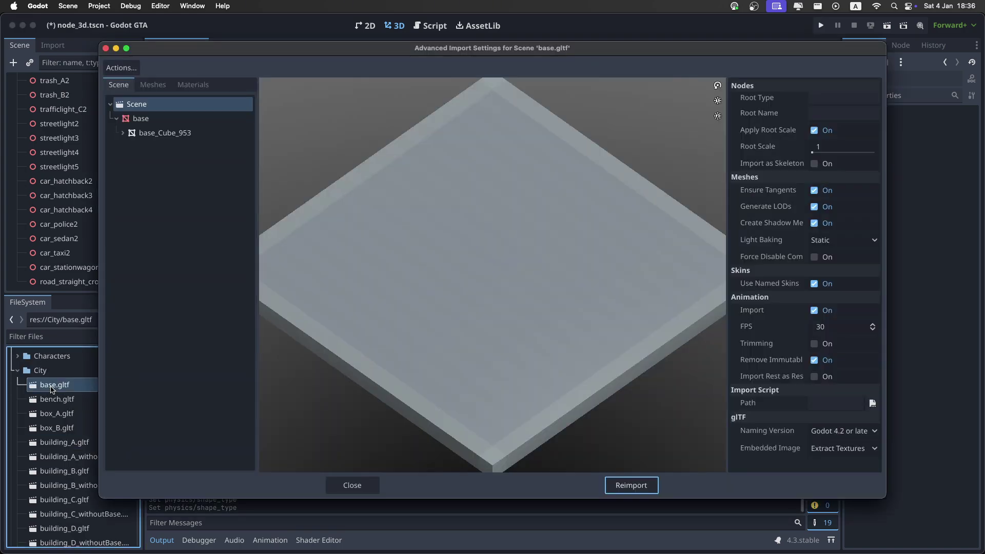
drag(447, 368, 431, 318)
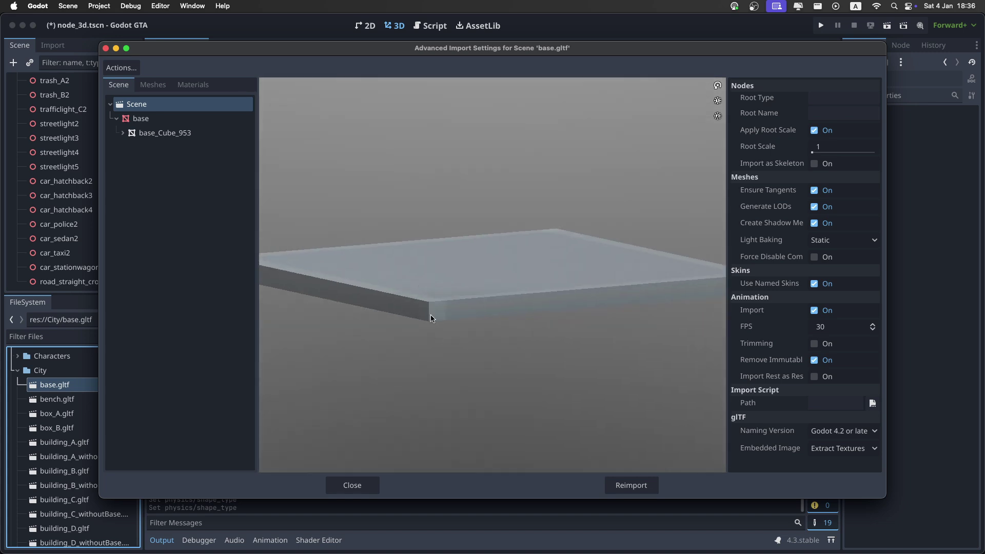
click(175, 126)
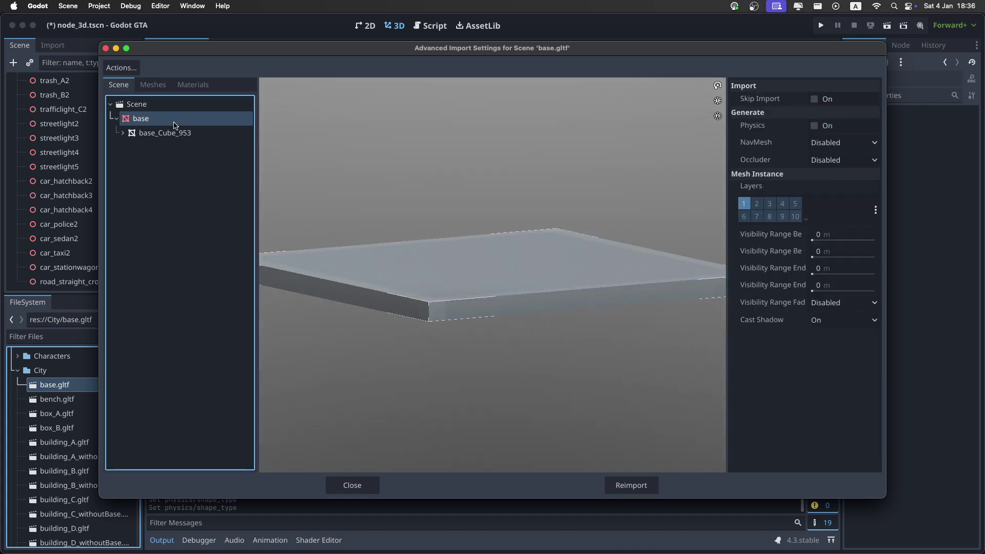
click(814, 125)
drag(605, 222, 519, 312)
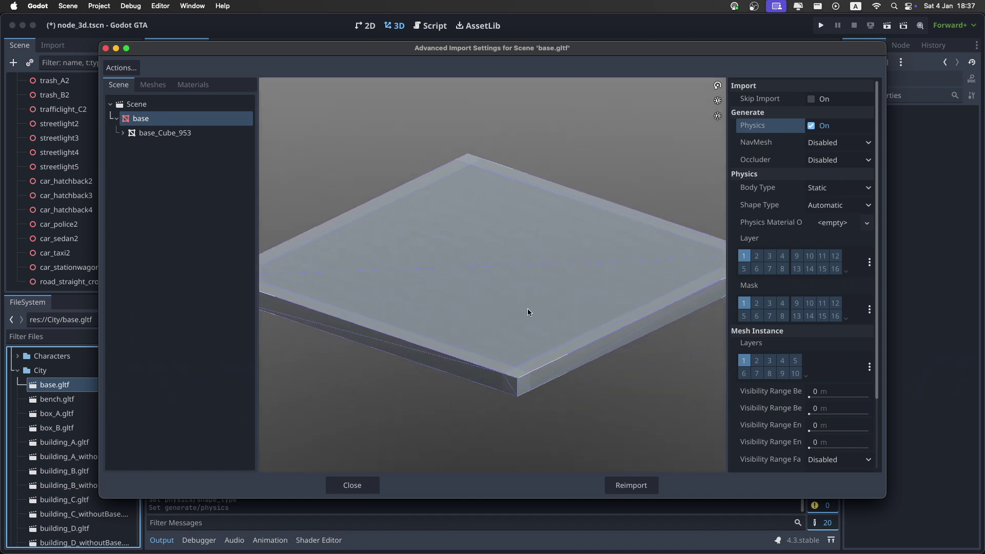
Change the base node's collision shape type to Box and set the box's Y size to 0.1.
click(835, 206)
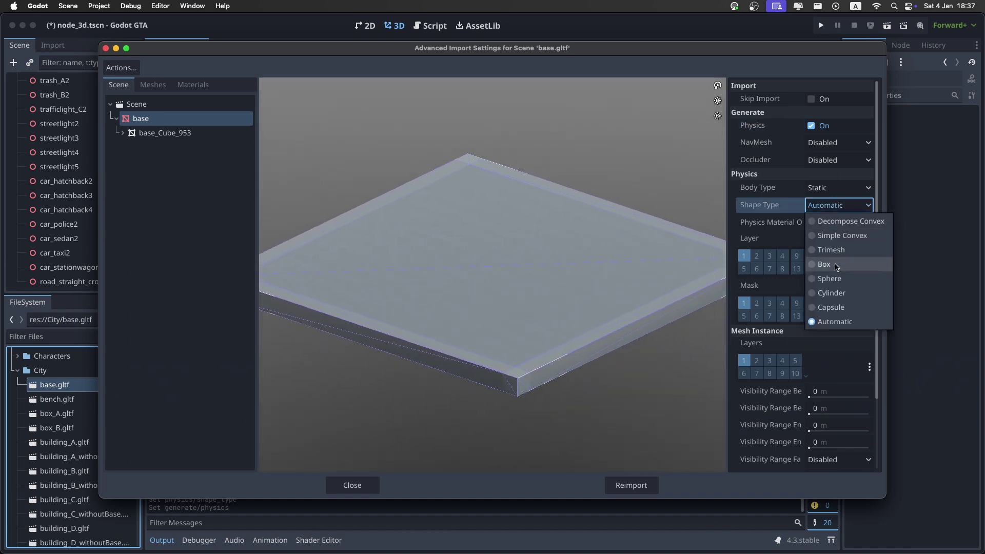
click(816, 264)
drag(583, 312, 508, 308)
scroll(560, 308, down, 6)
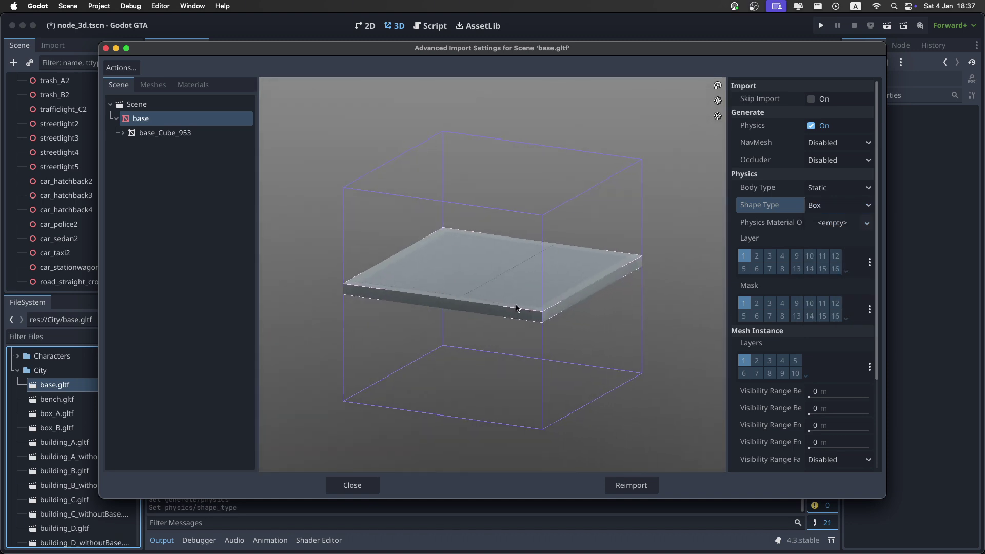
scroll(812, 404, down, 3)
mouse_move(812, 404)
mouse_down()
mouse_move(804, 405)
mouse_move(821, 401)
mouse_up()
click(820, 401)
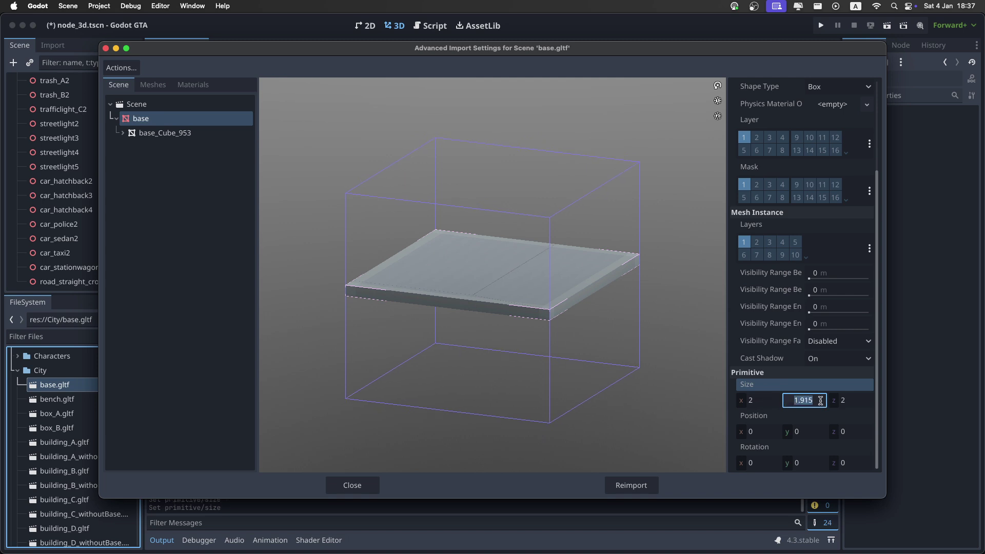
key(Return)
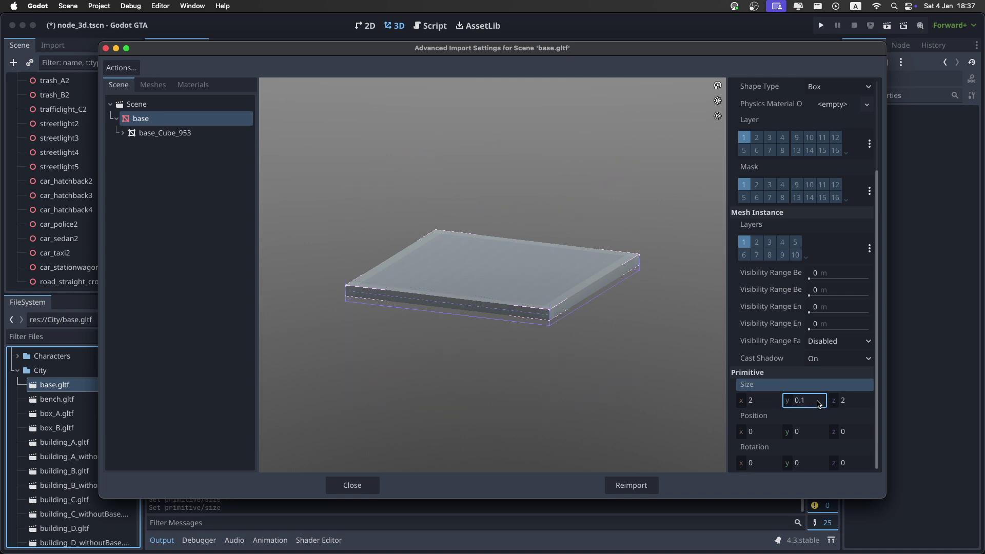
Set the base collision box's Y position to 0.05 and reimport base.gltf.
click(817, 435)
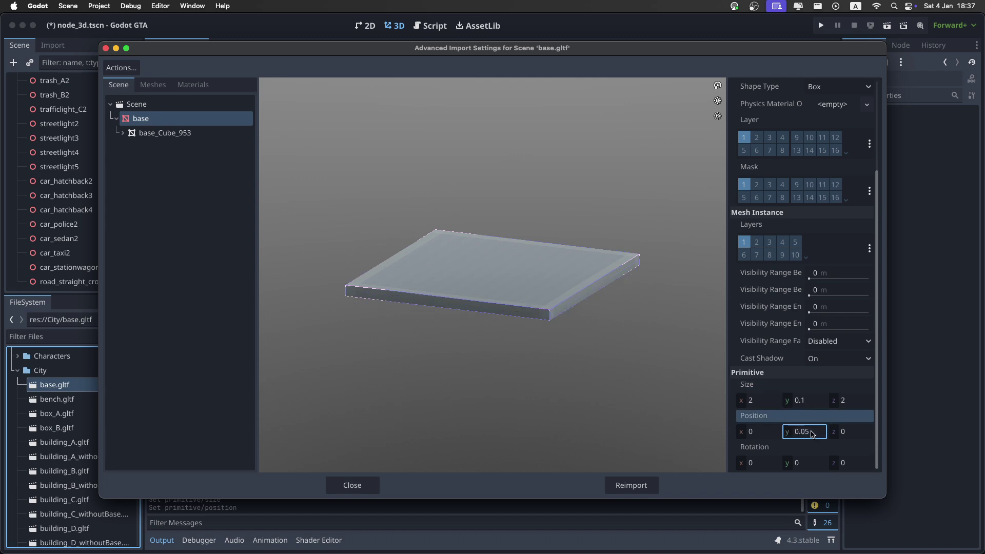
drag(647, 347, 627, 335)
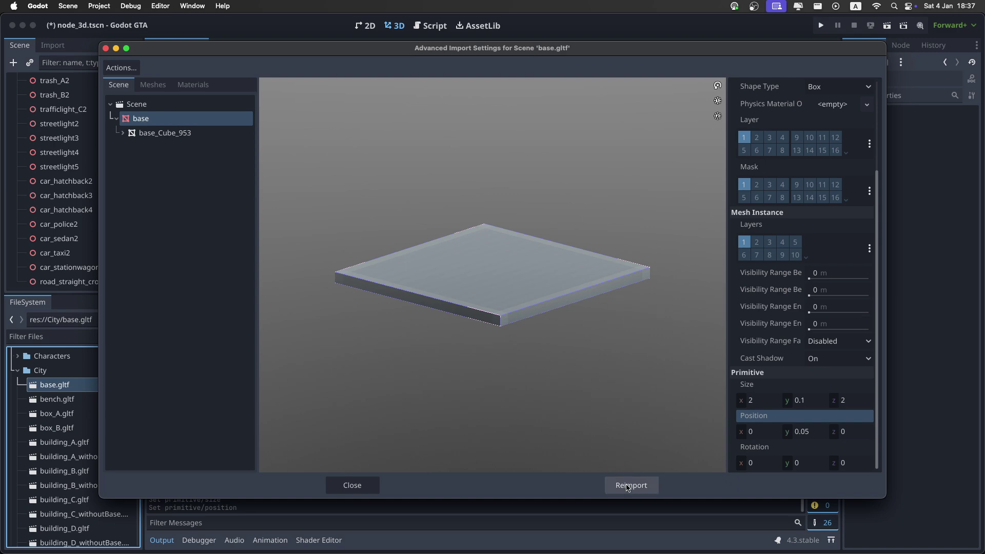
click(627, 485)
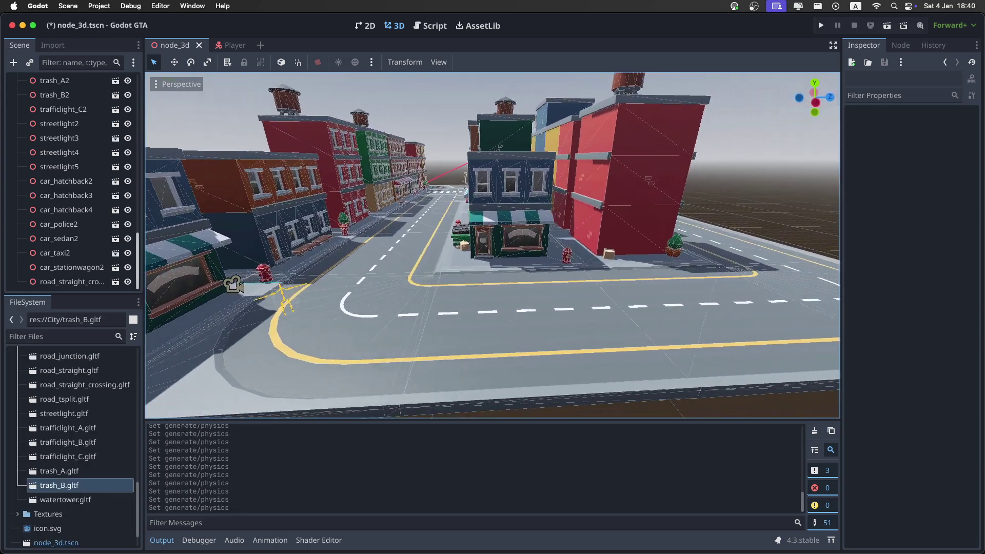
Examine the collision outlines on the buildings, sidewalks and roads around the street corners of the city scene.
key(d)
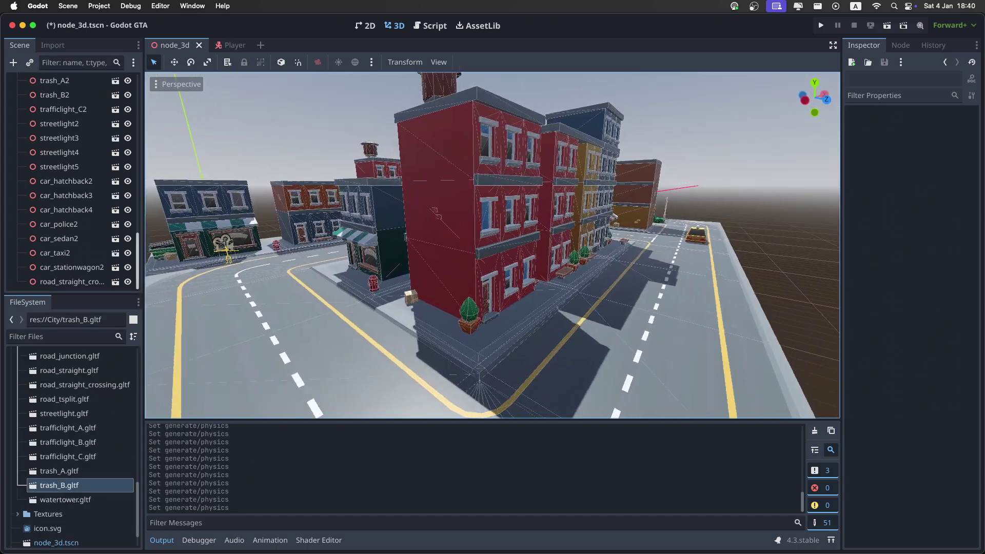
key(a)
right_drag(556, 301, 569, 301)
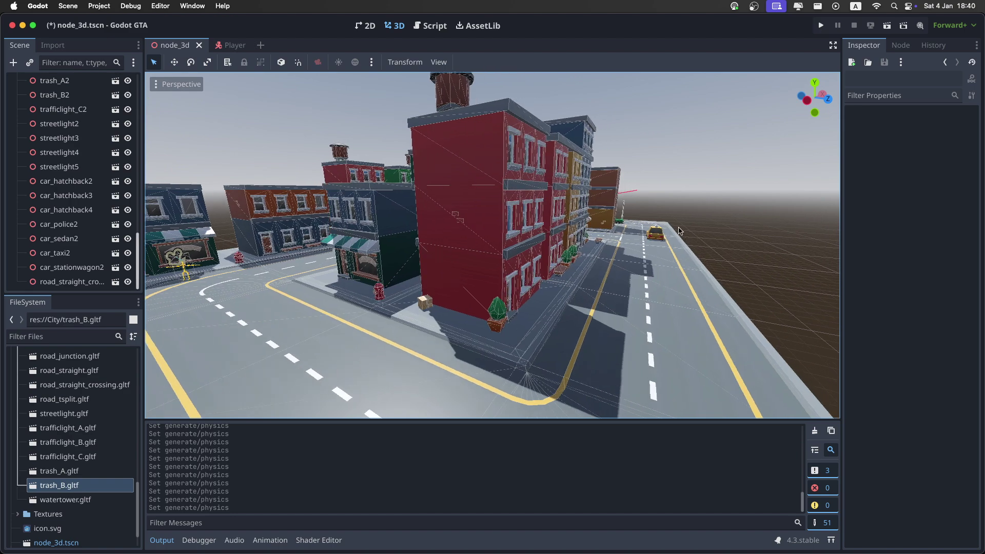
right_drag(655, 241, 631, 269)
key(a)
key(w)
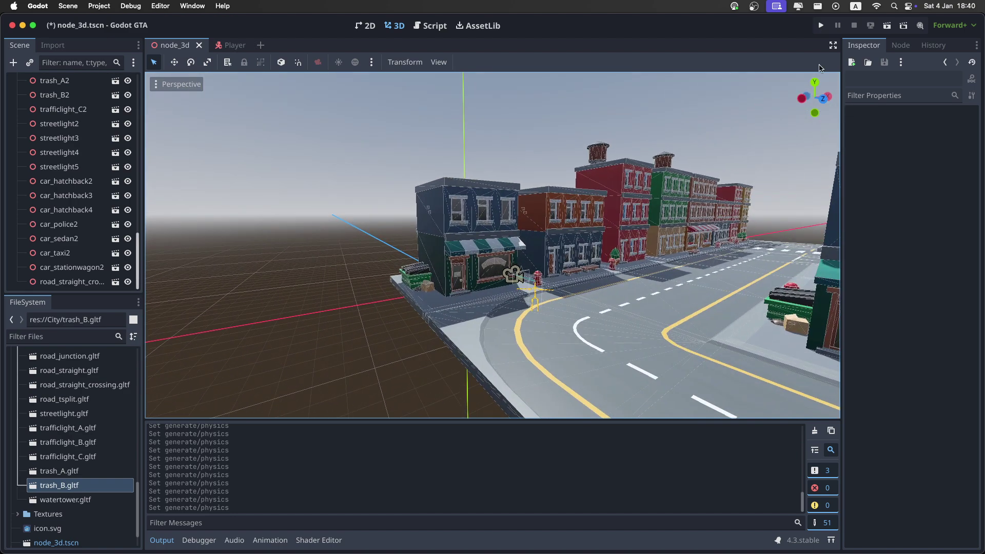
Run the project and move the character around the starting corner to test walking on the road.
click(821, 26)
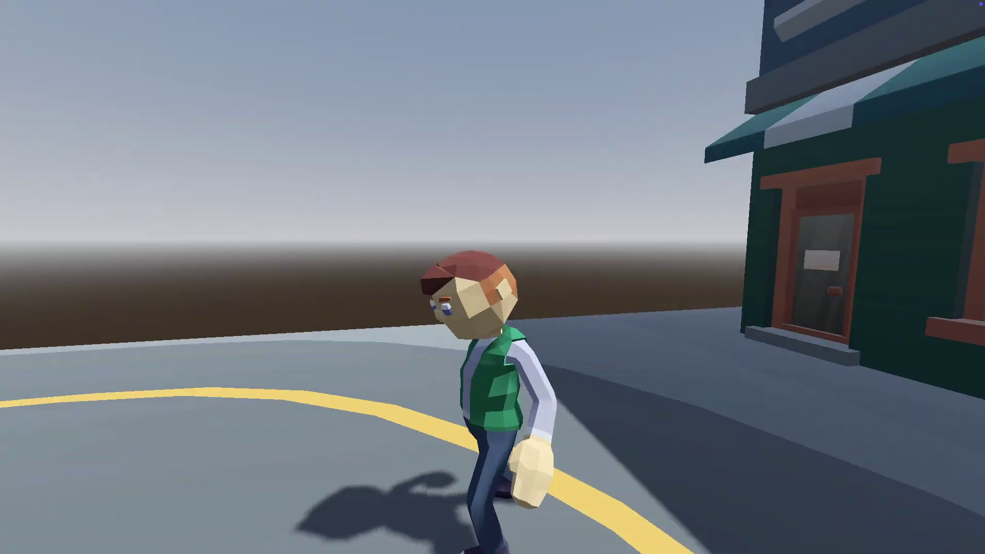
key(w)
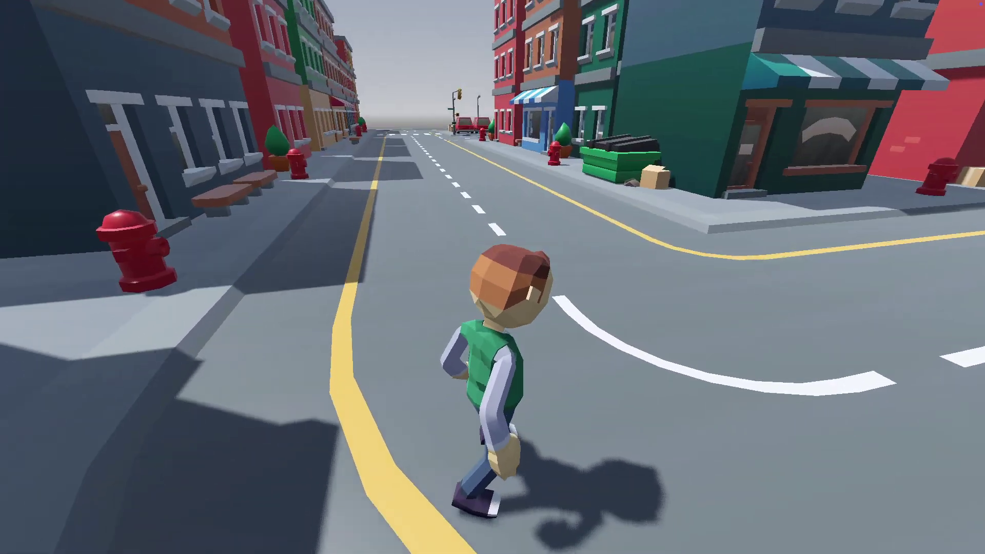
key(w)
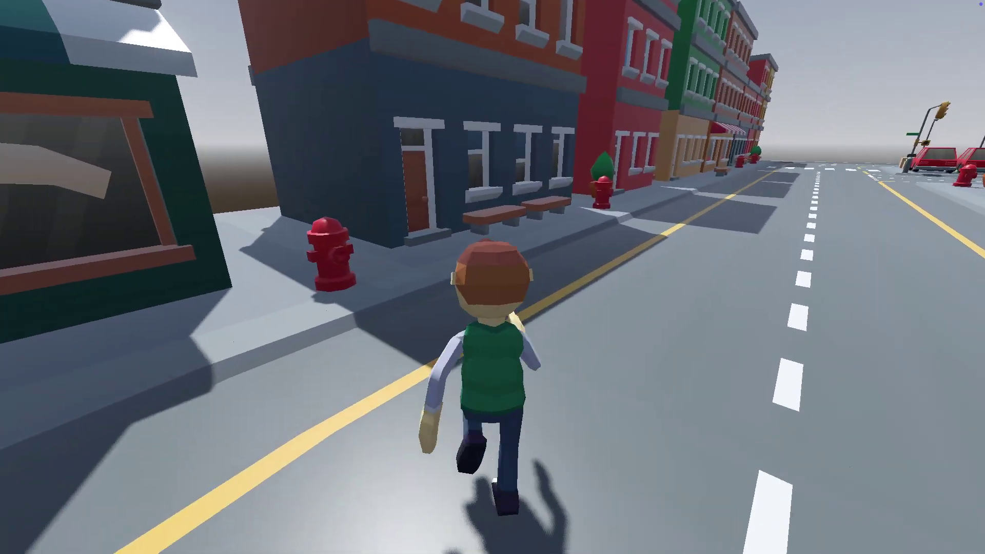
key(w)
key(a)
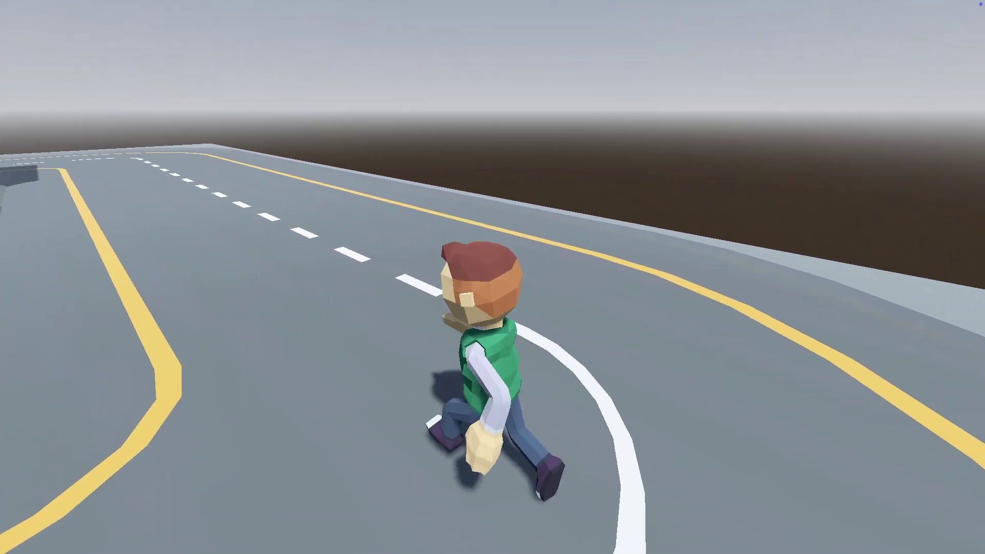
Steer the character forward, backward and sideways on the curved road to test its movement in every direction.
key(s)
key(d)
key(w)
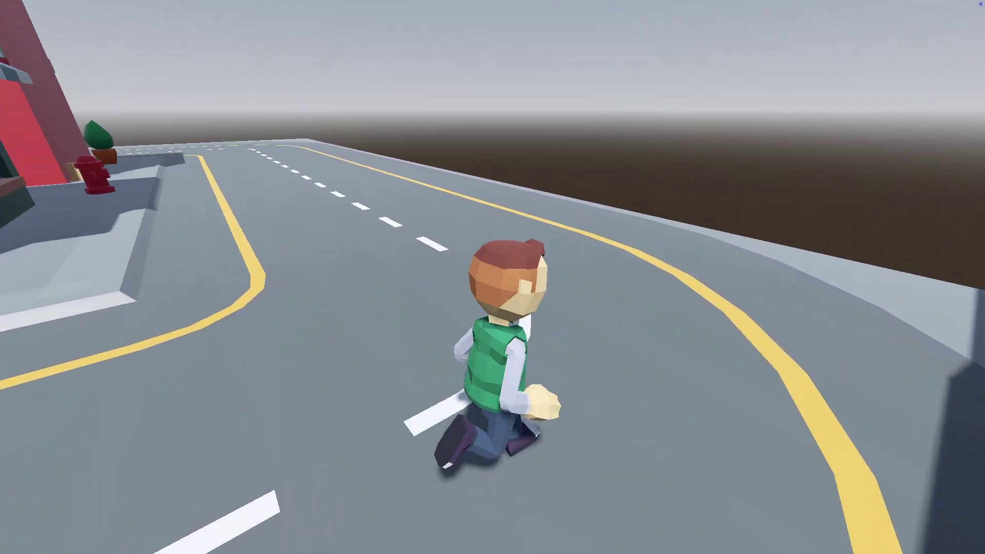
key(a)
key(a)
key(s)
key(d)
key(w)
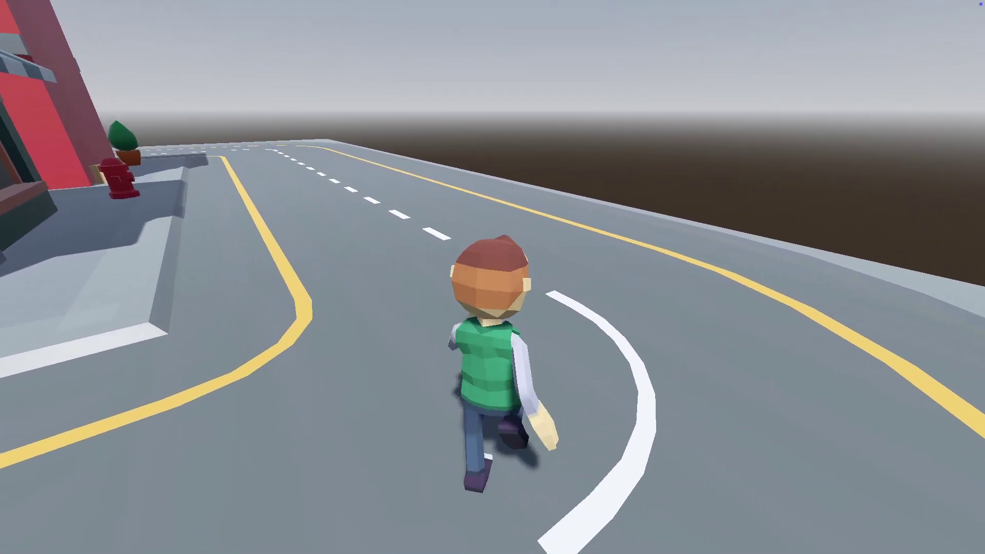
Run the character down the main street between the building rows toward the intersection.
key(a)
key(w)
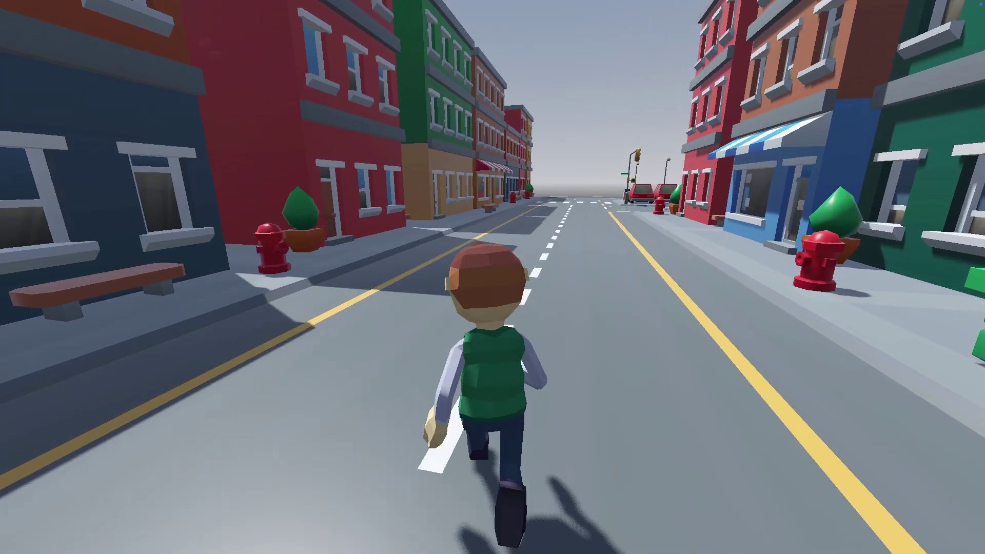
key(w)
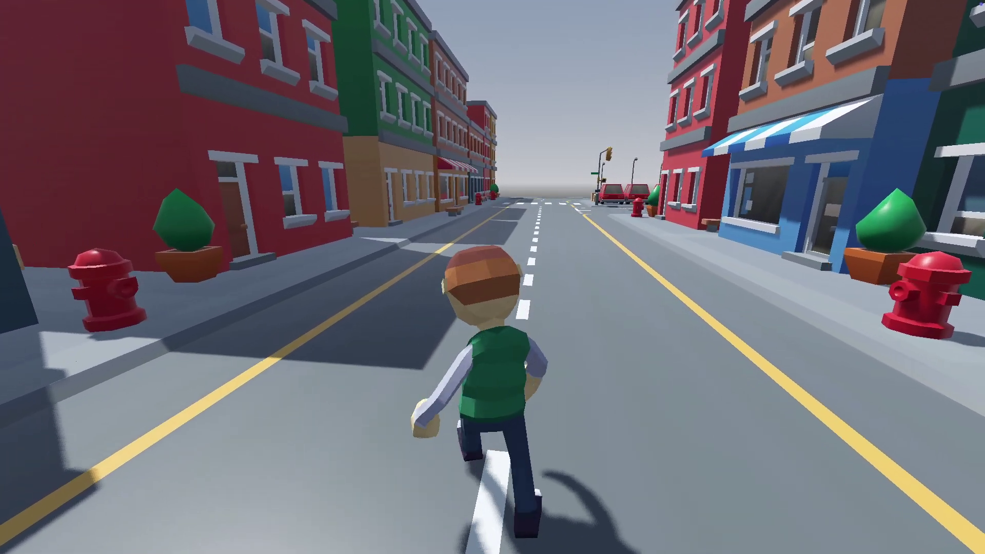
key(w)
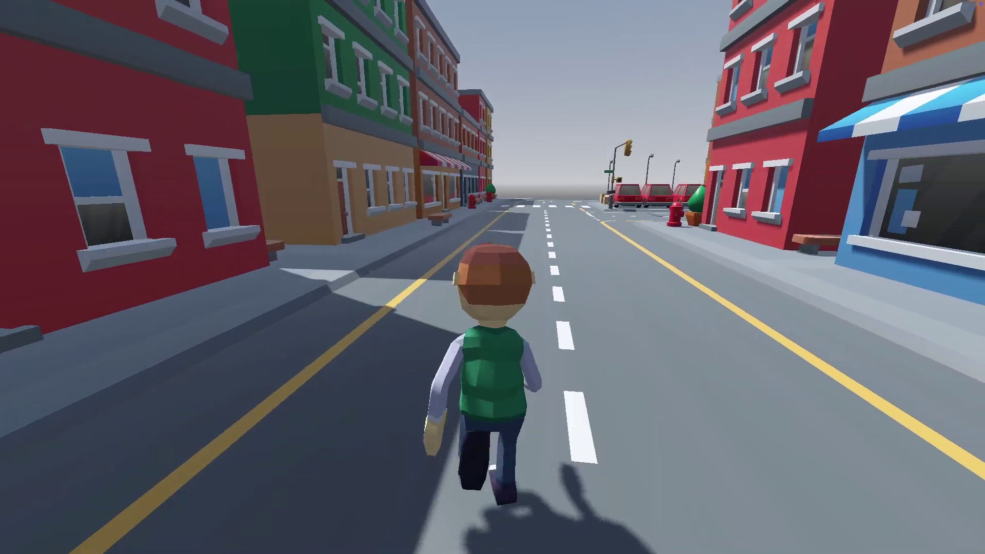
key(w)
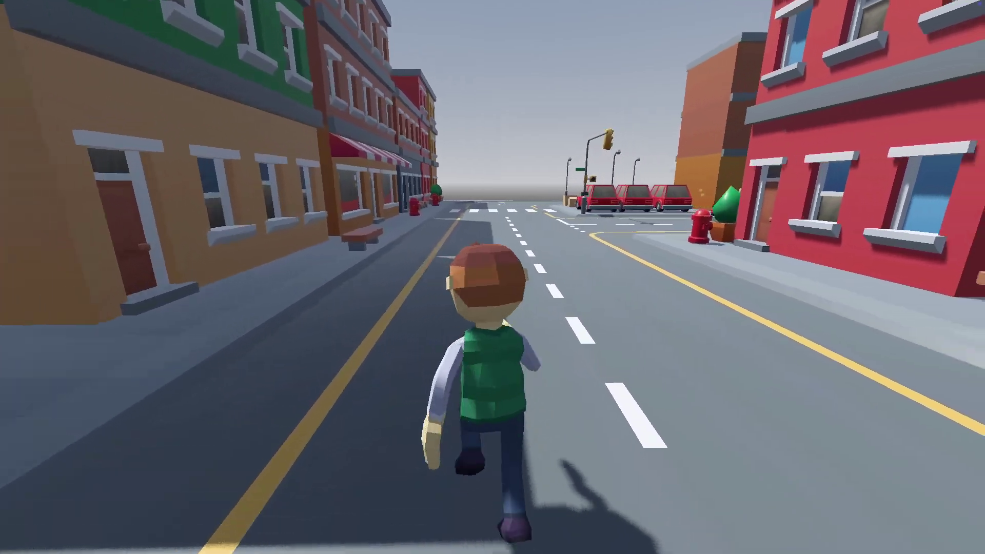
Jump the character onto the bench beside the red building and walk off it to test the bench and wall collisions.
key(w)
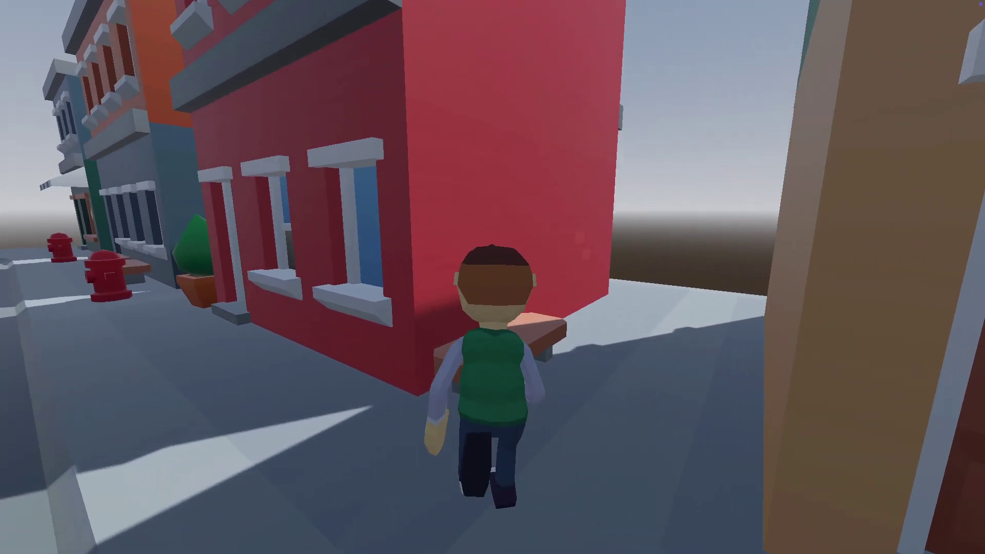
key(w)
key(space)
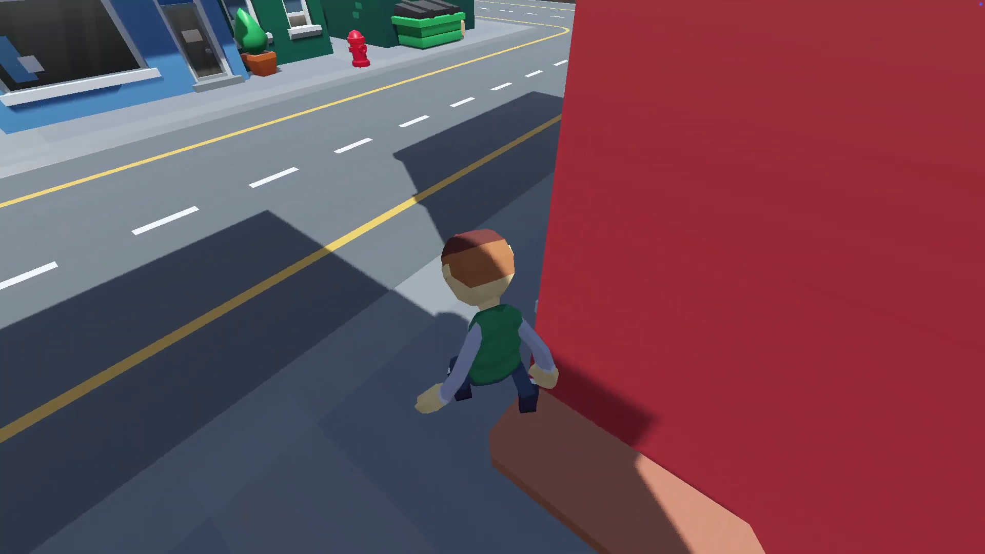
key(w)
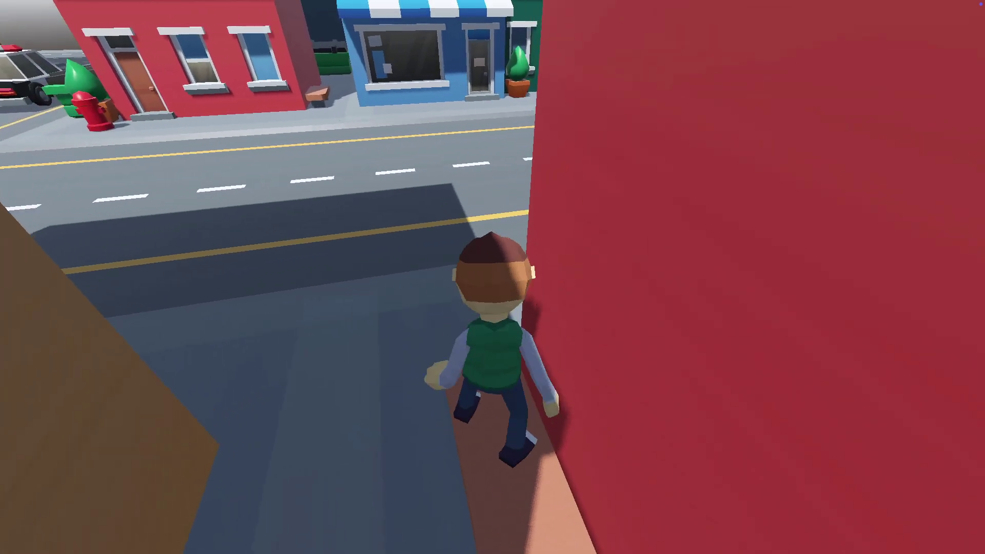
key(s)
key(w)
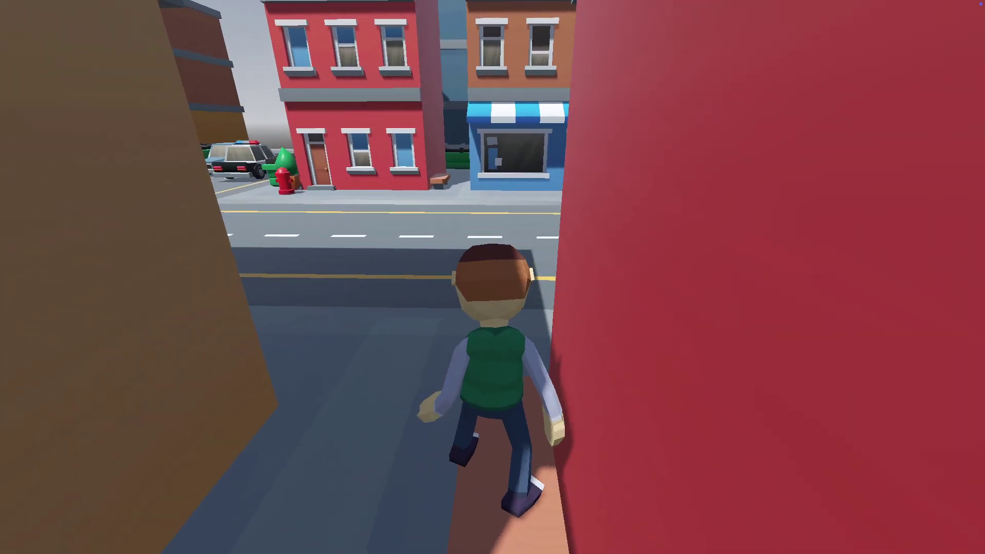
key(w)
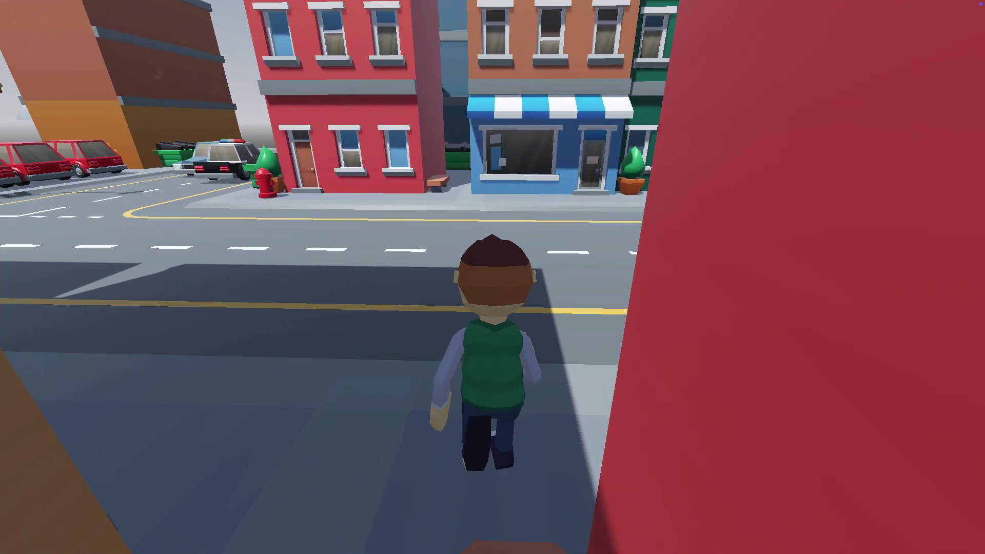
Run the character across the street into the back of the police car to test its collision, then return to the main street.
key(w)
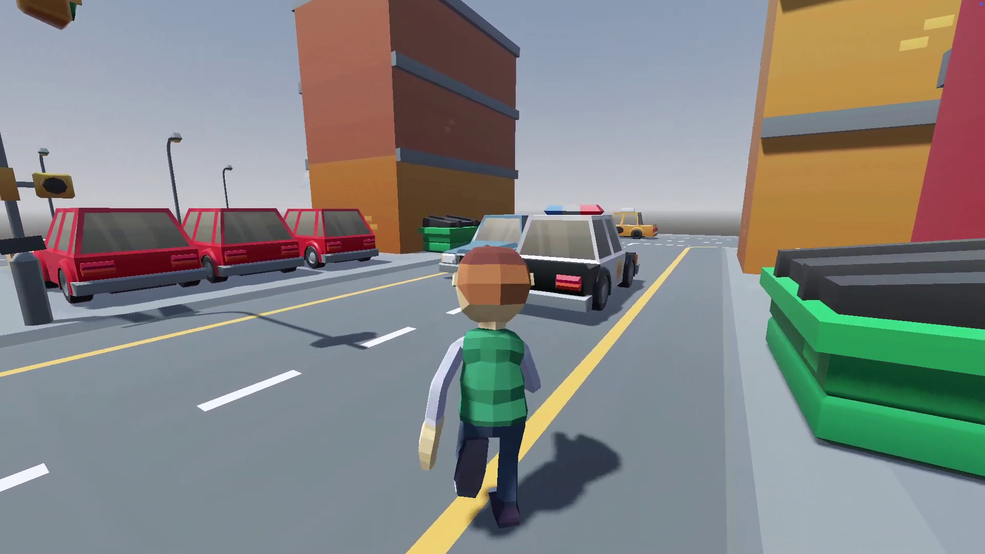
key(w)
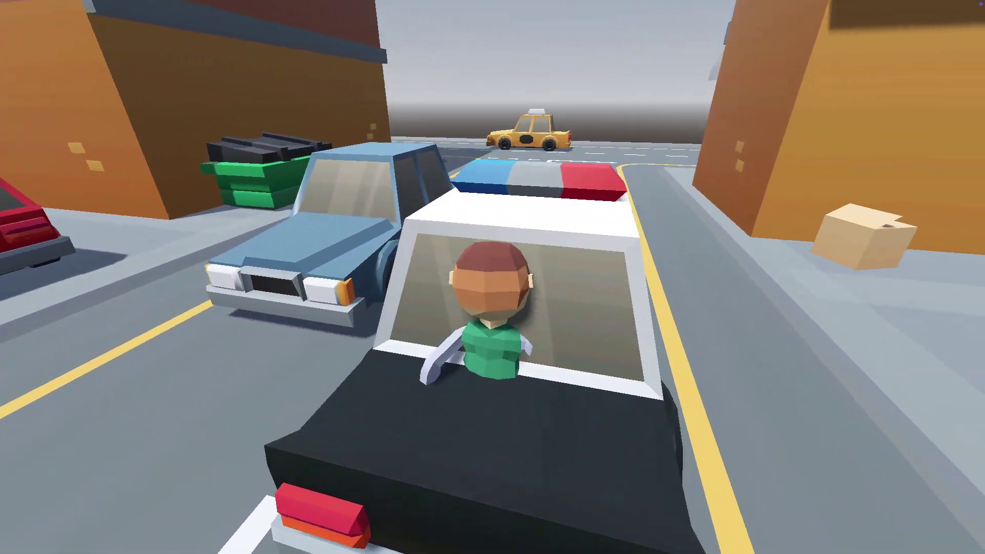
key(s)
key(d)
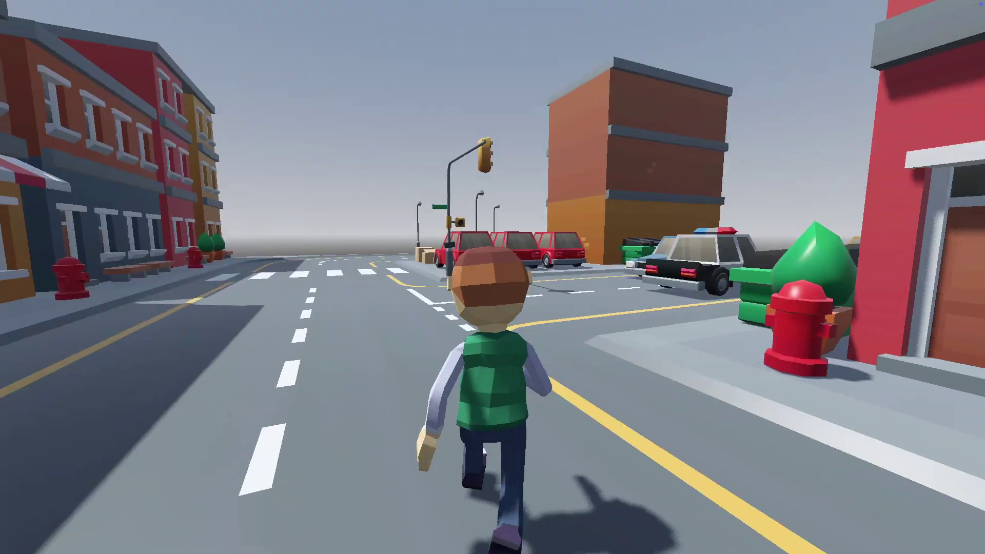
Run the character around the corner and along the side street past the dumpster and police car.
key(w)
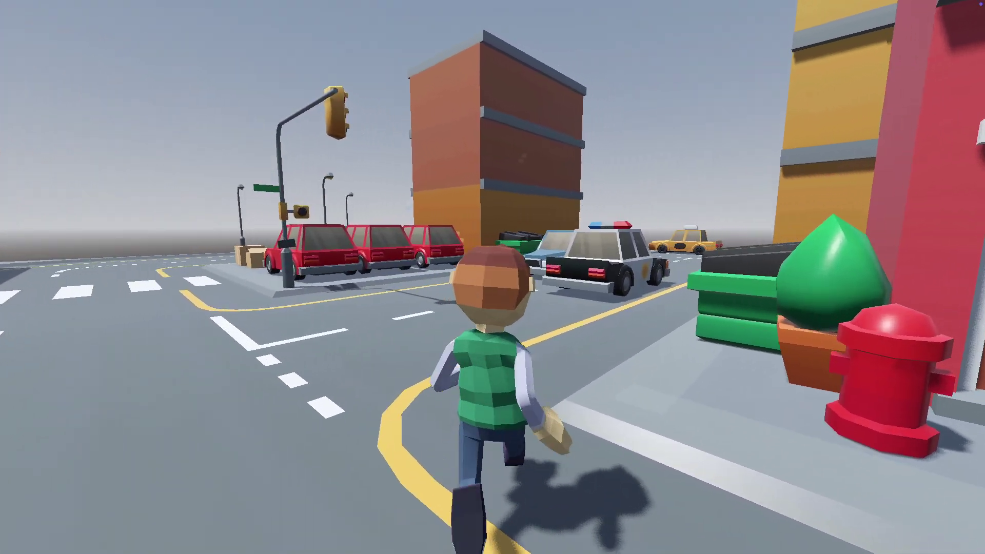
key(w)
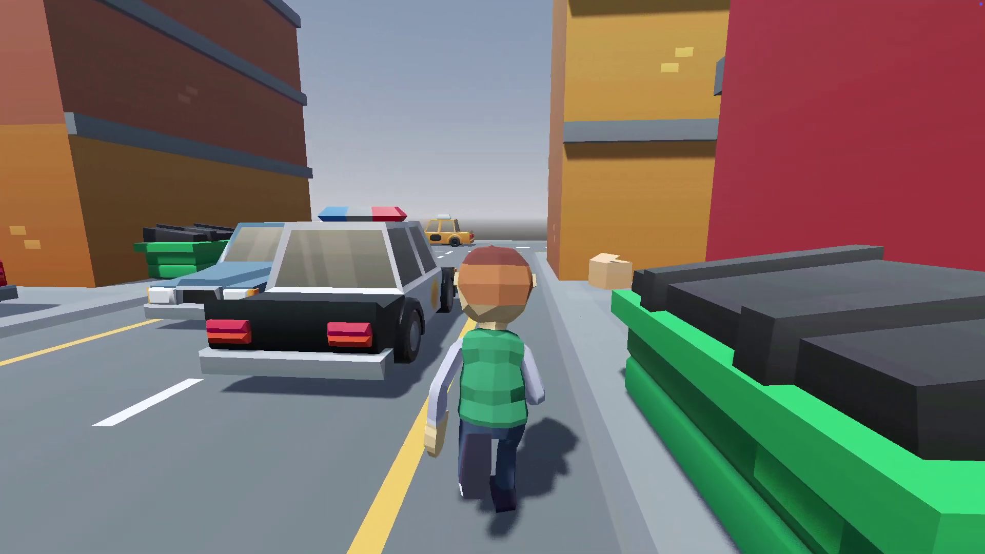
key(w)
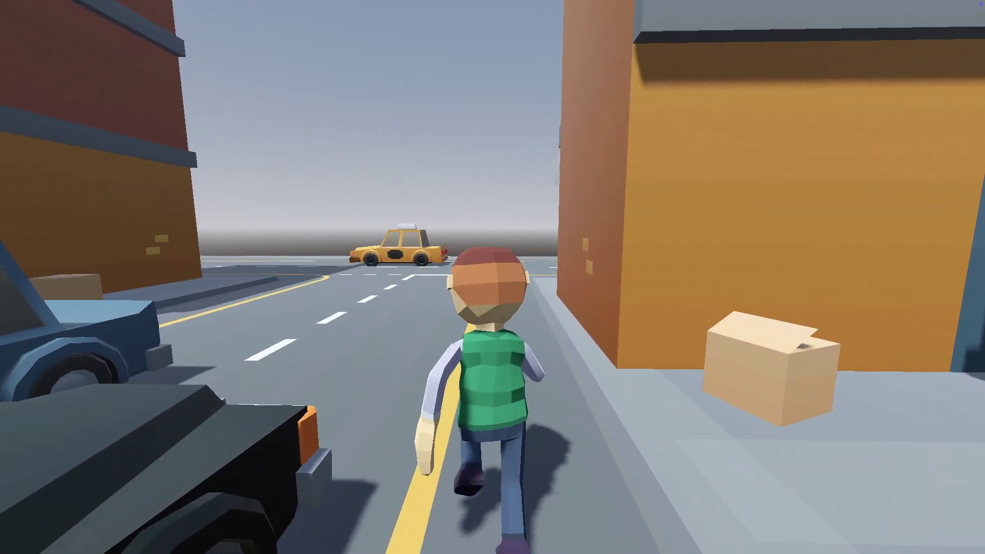